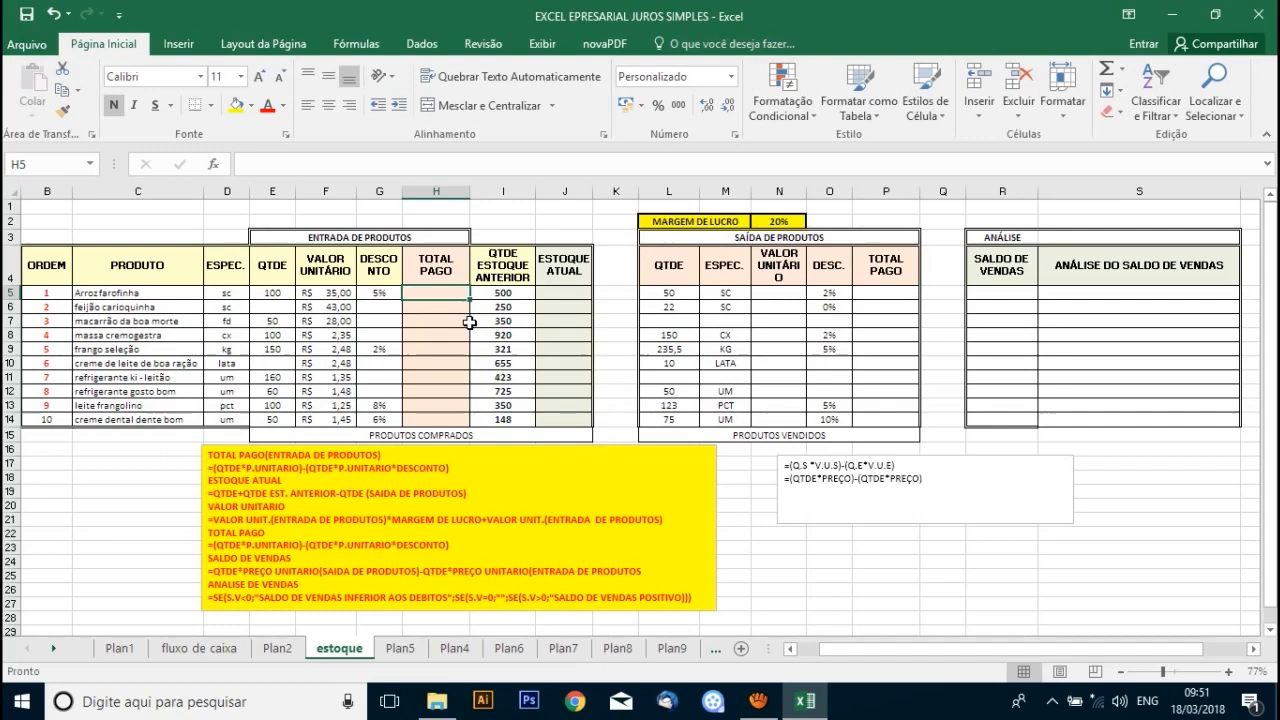
Enter the Total Pago formula =(E5*F5)-(E5*F5*G5) in H5 for the product Arroz farofinha
text(=)
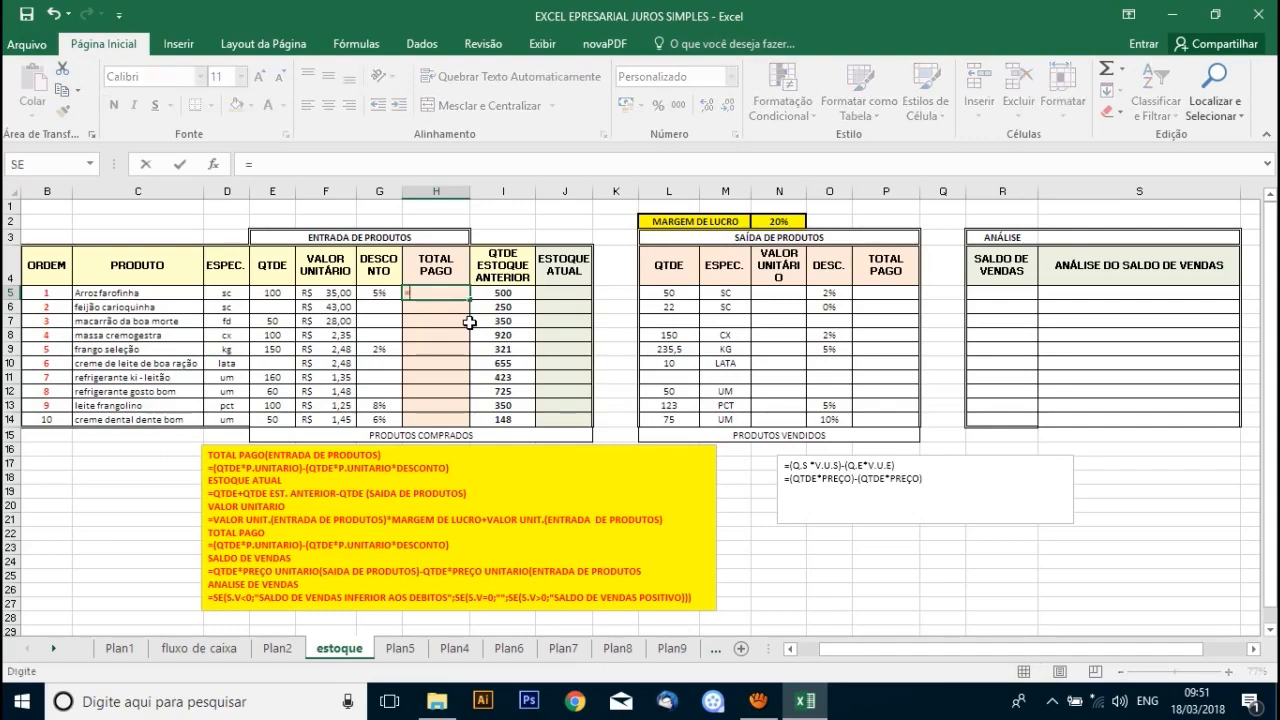
text(()
click(274, 293)
text(*)
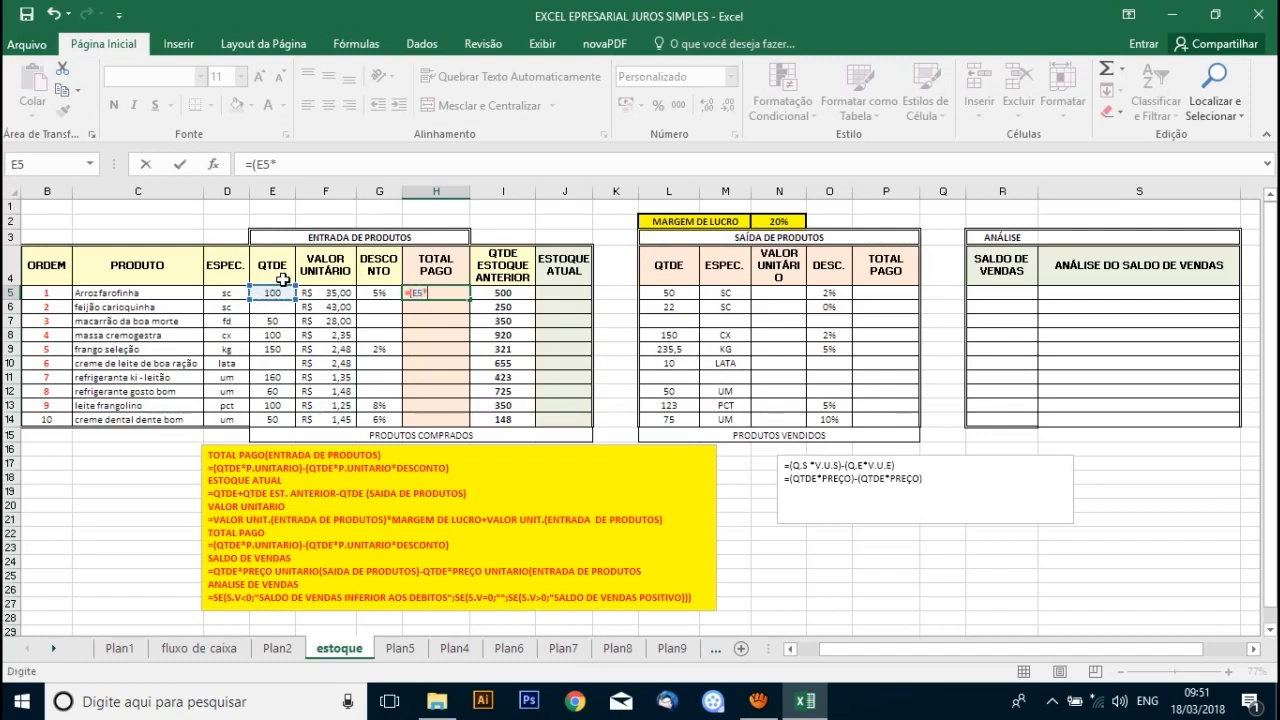
click(329, 297)
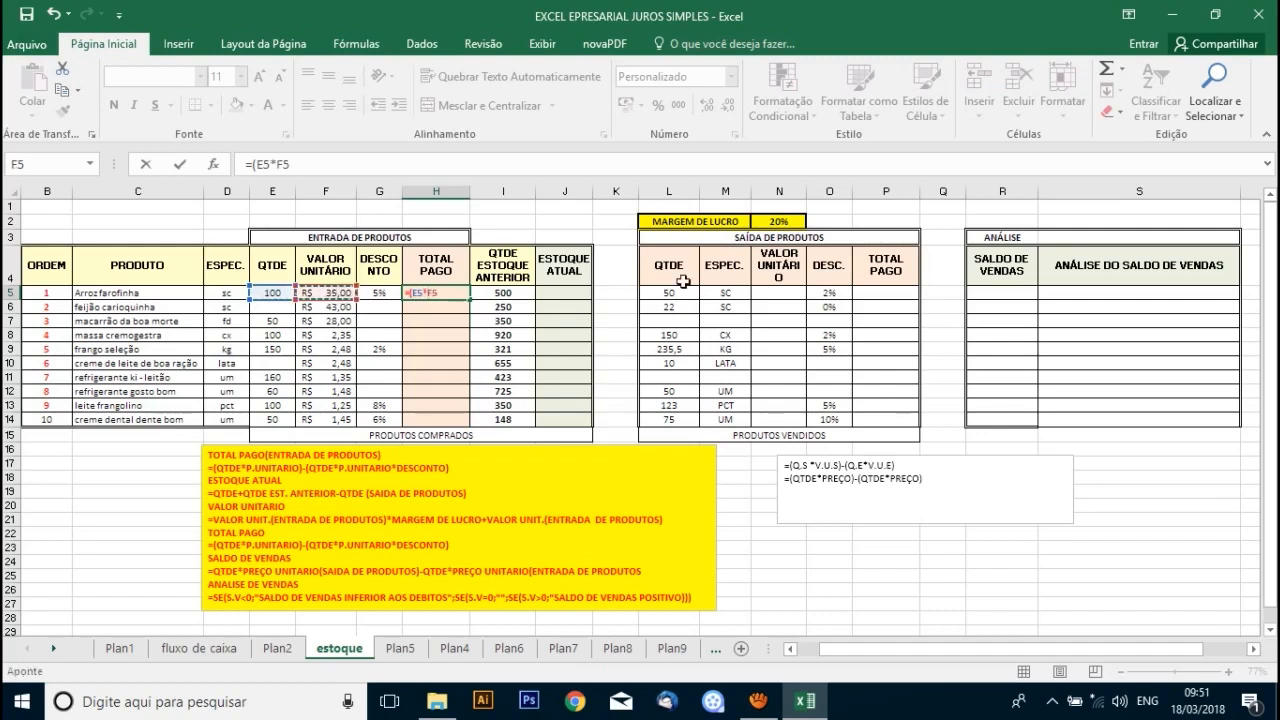
text()-()
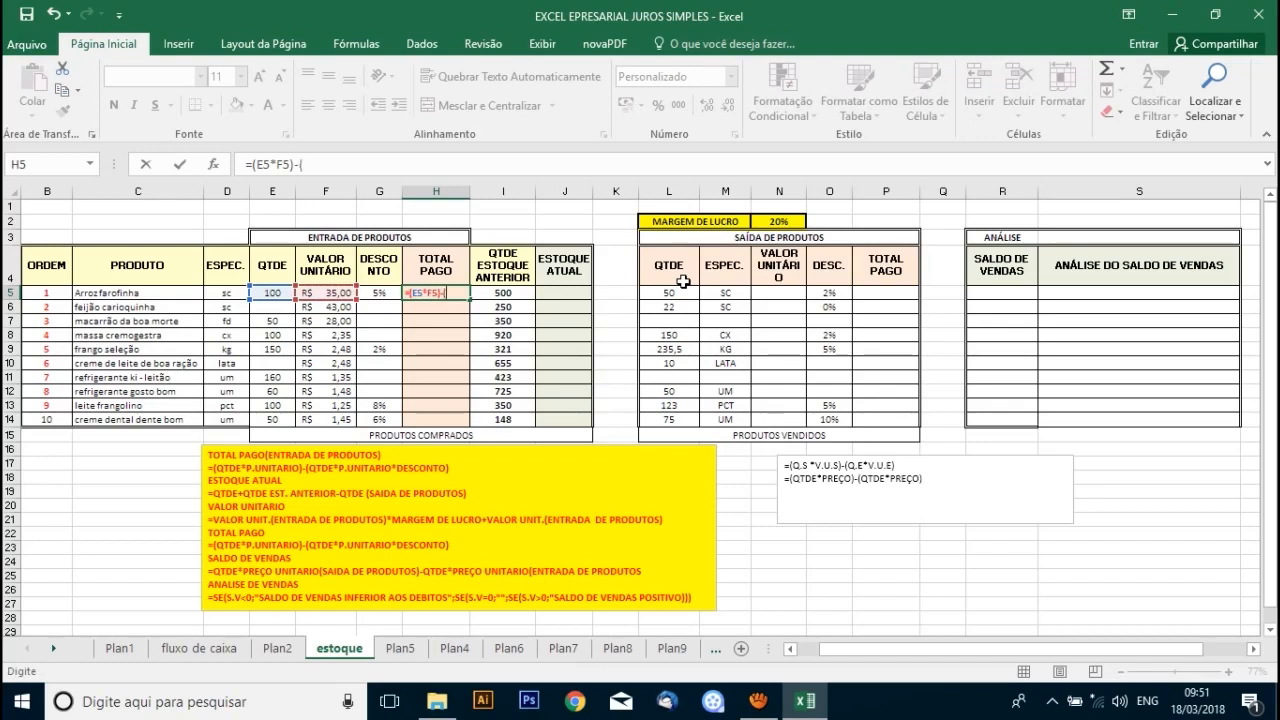
click(268, 296)
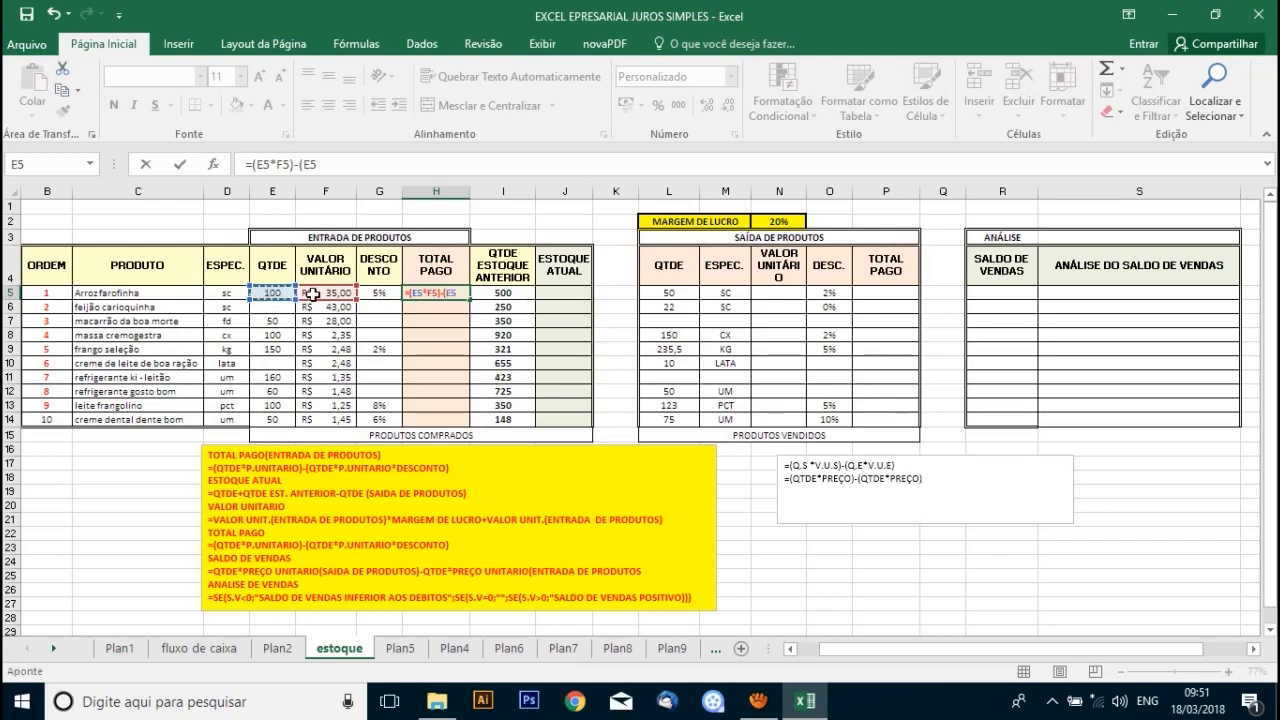
text(*)
click(313, 293)
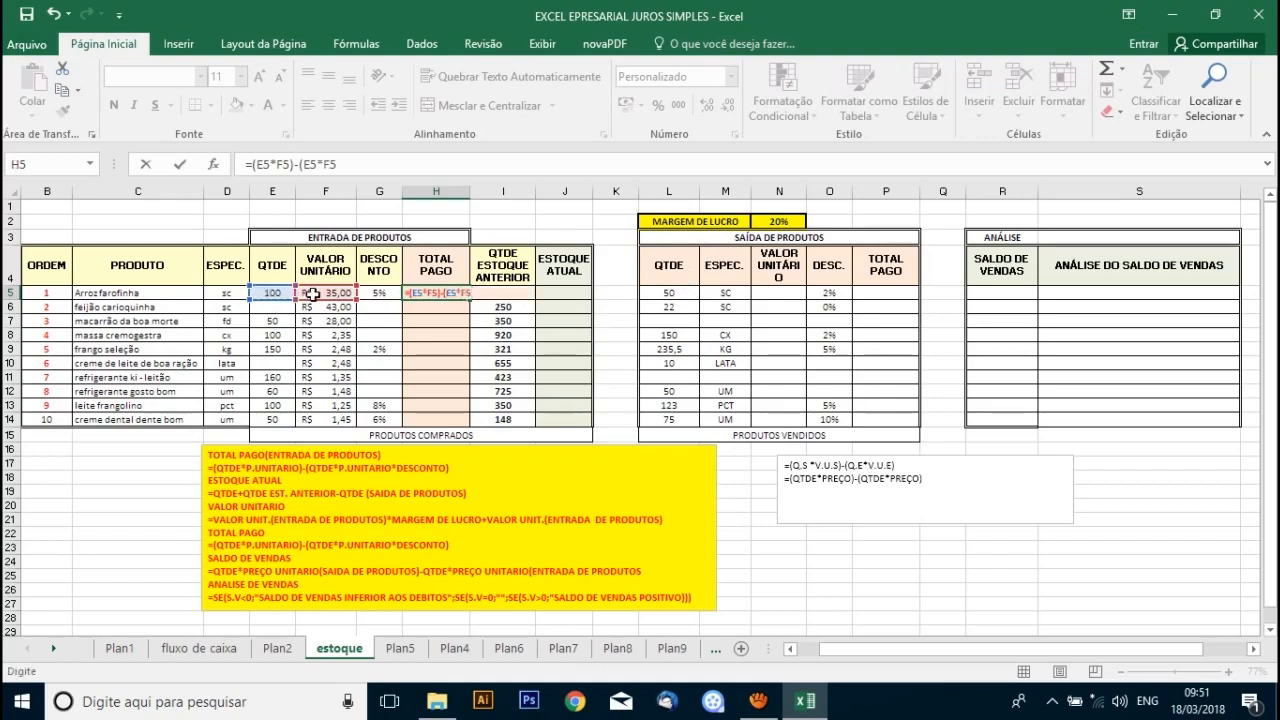
text(*)
click(379, 293)
text())
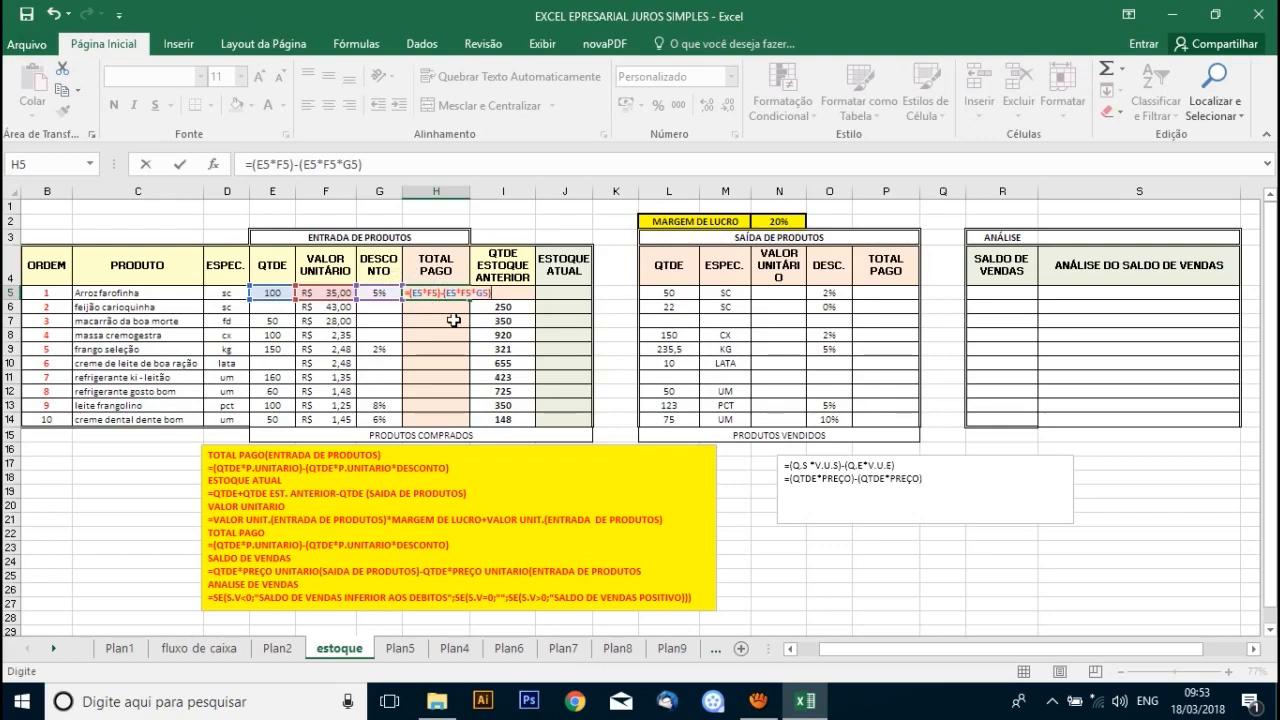
key(Return)
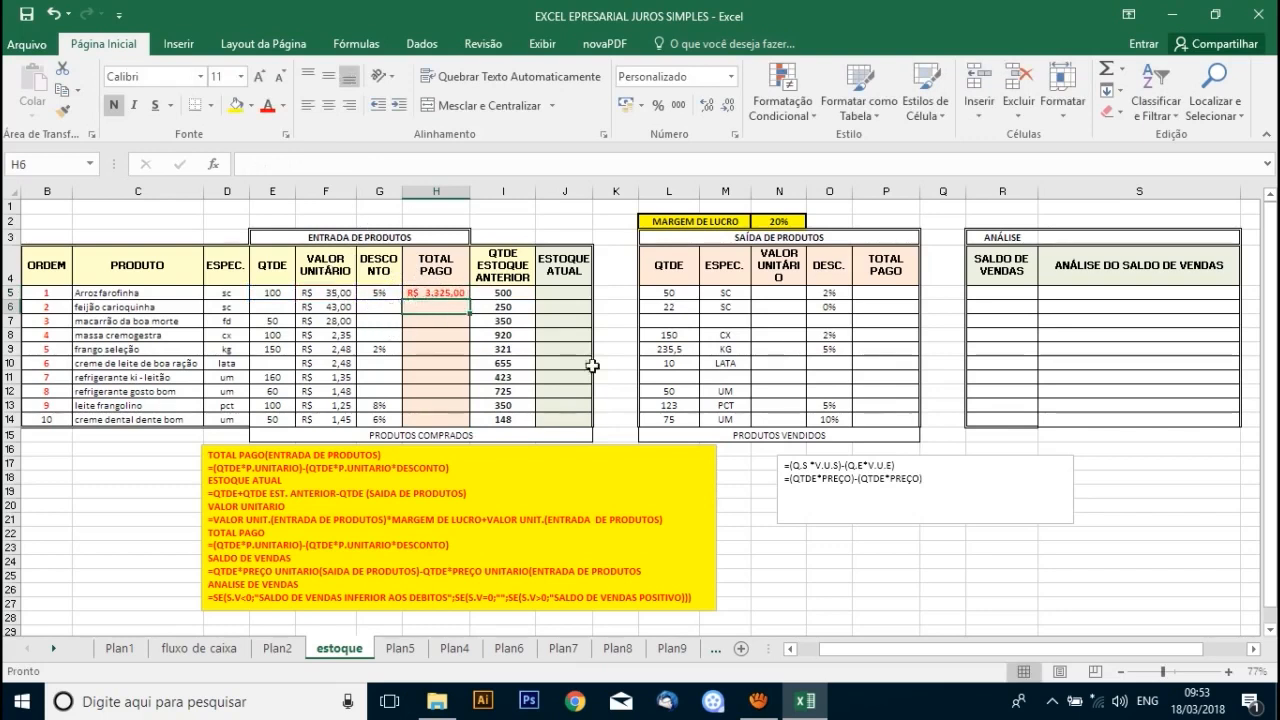
Insert a blank row above row 1 of the estoque sheet
scroll(585, 248, down, 2)
scroll(435, 233, up, 2)
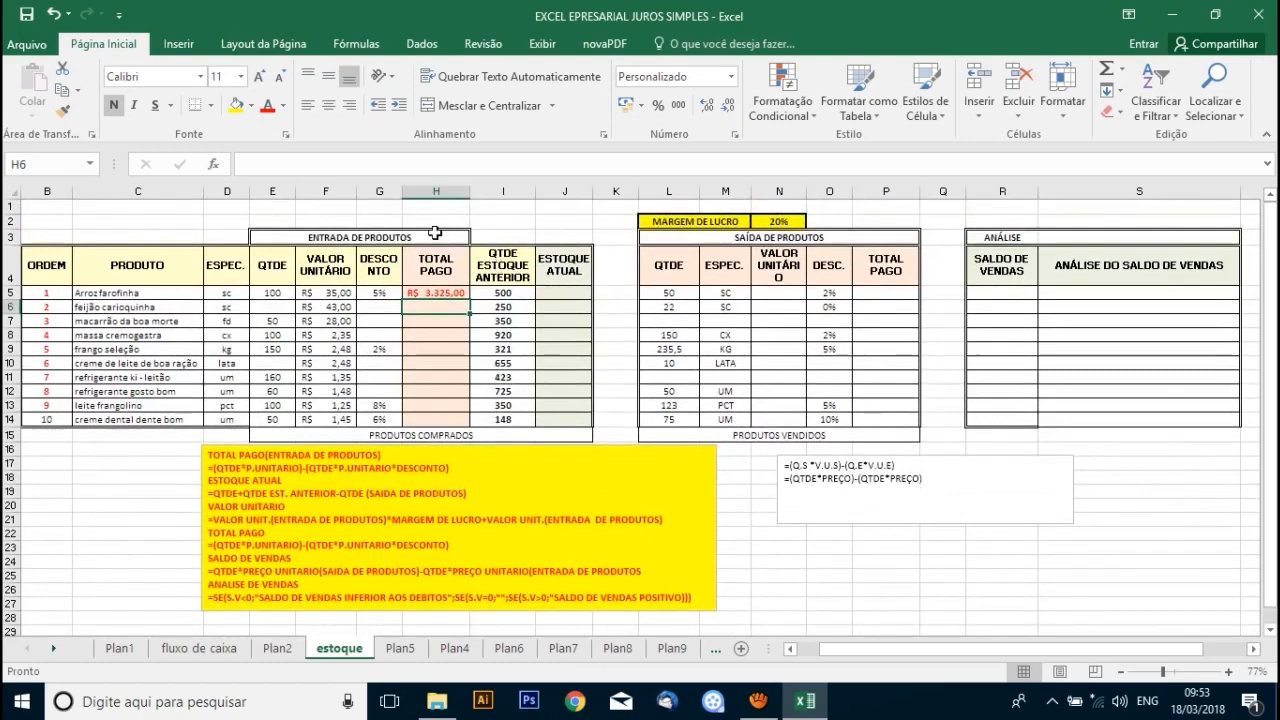
right_click(10, 208)
click(50, 340)
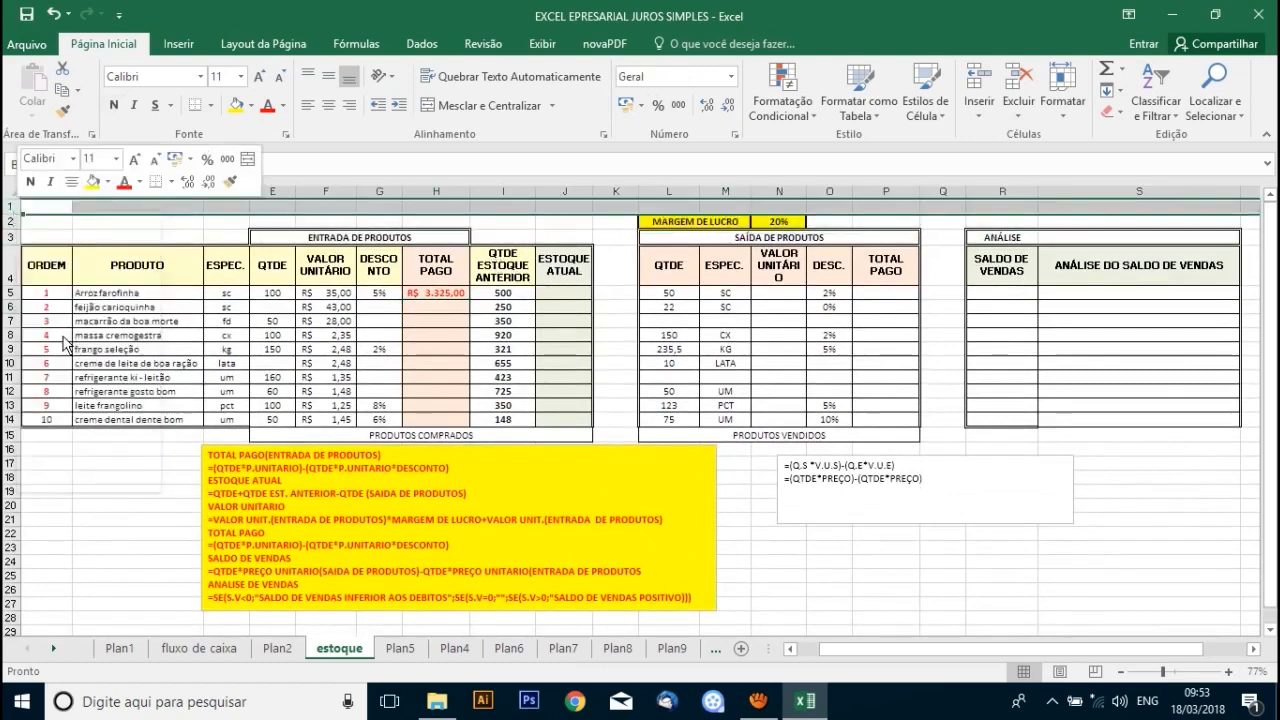
click(274, 208)
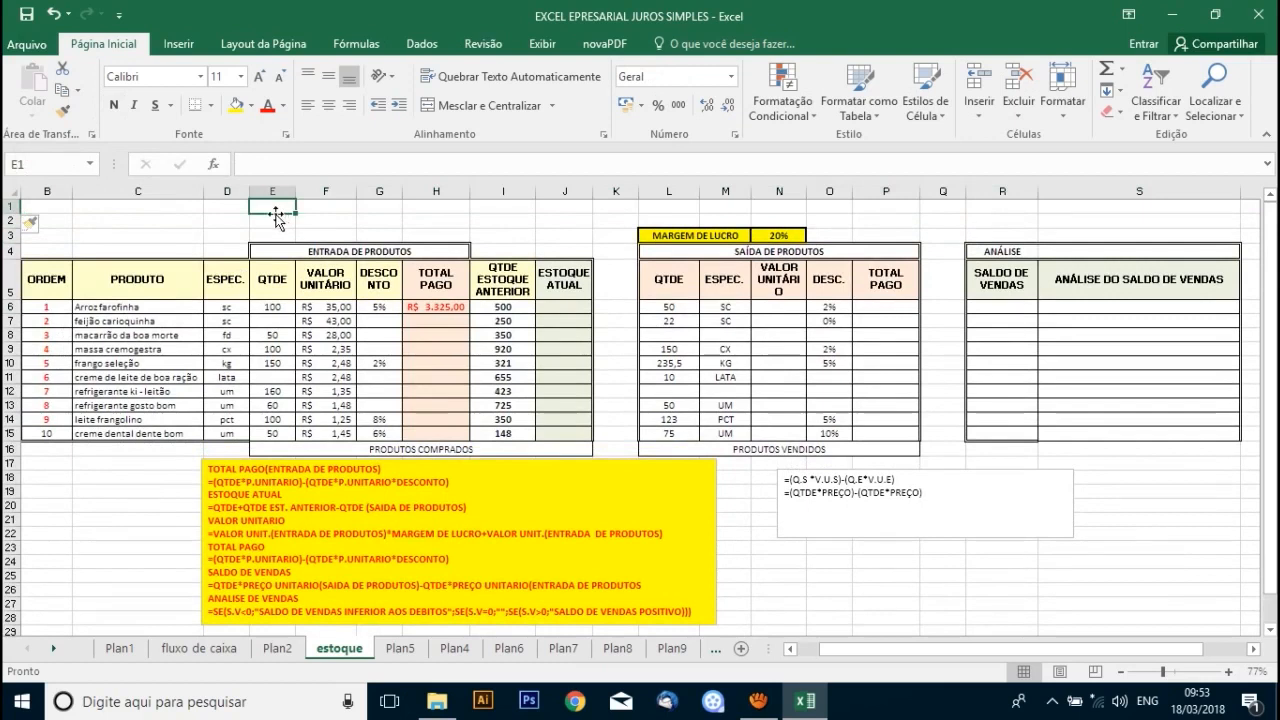
Calculate the gross purchase value in E2 with =E6*F6 and widen column E slightly
click(283, 222)
text(=)
click(272, 308)
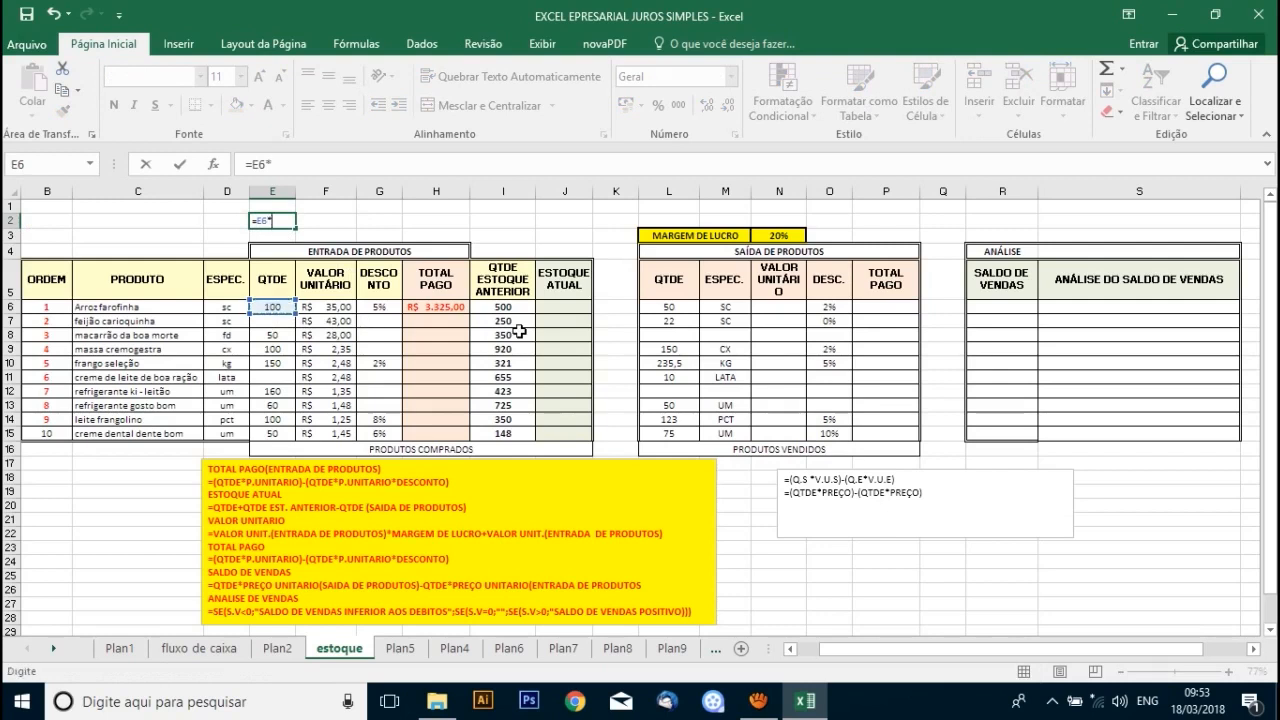
text(*)
click(350, 310)
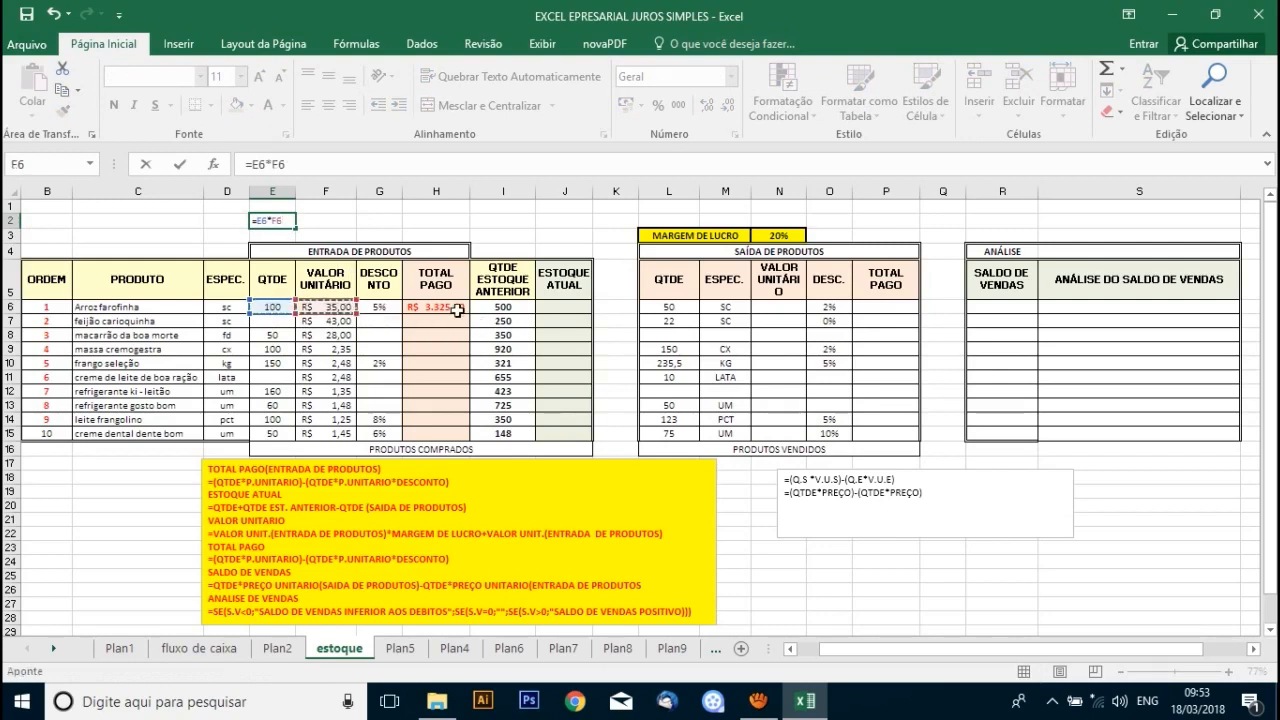
key(Return)
drag(300, 192, 308, 192)
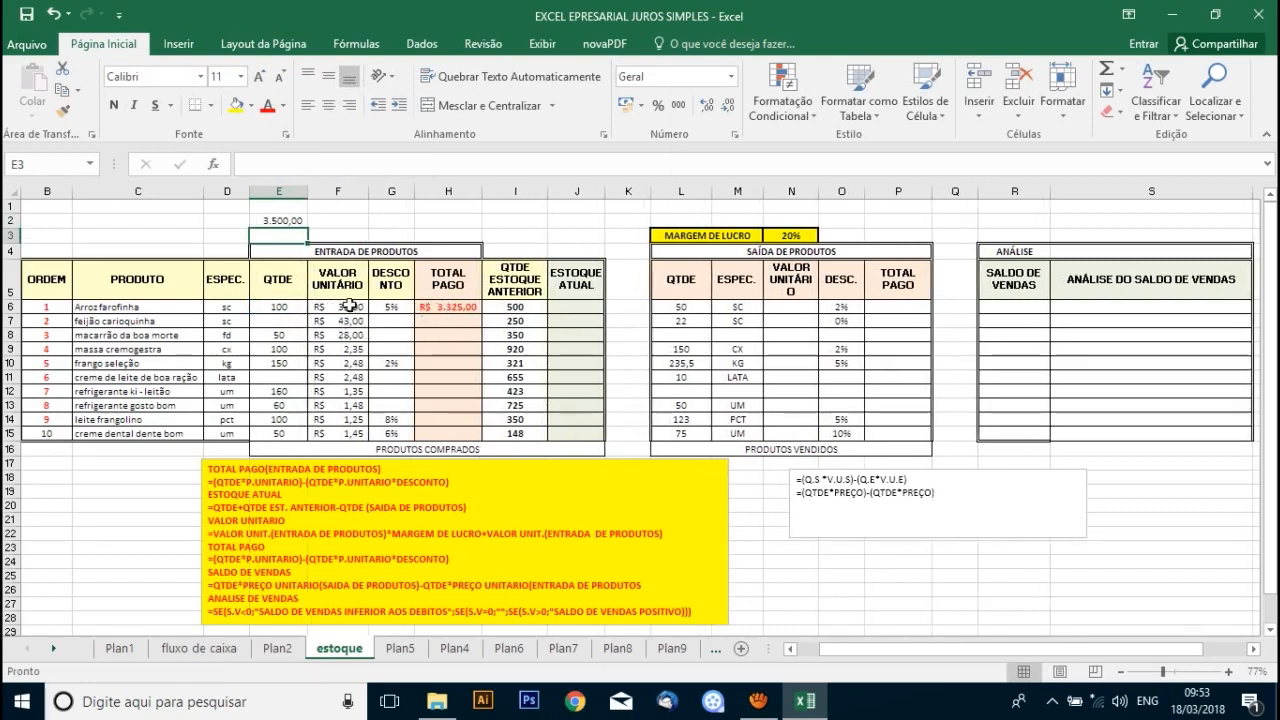
Calculate the discount amount in F2 with the formula =E6*F6*G6
click(338, 222)
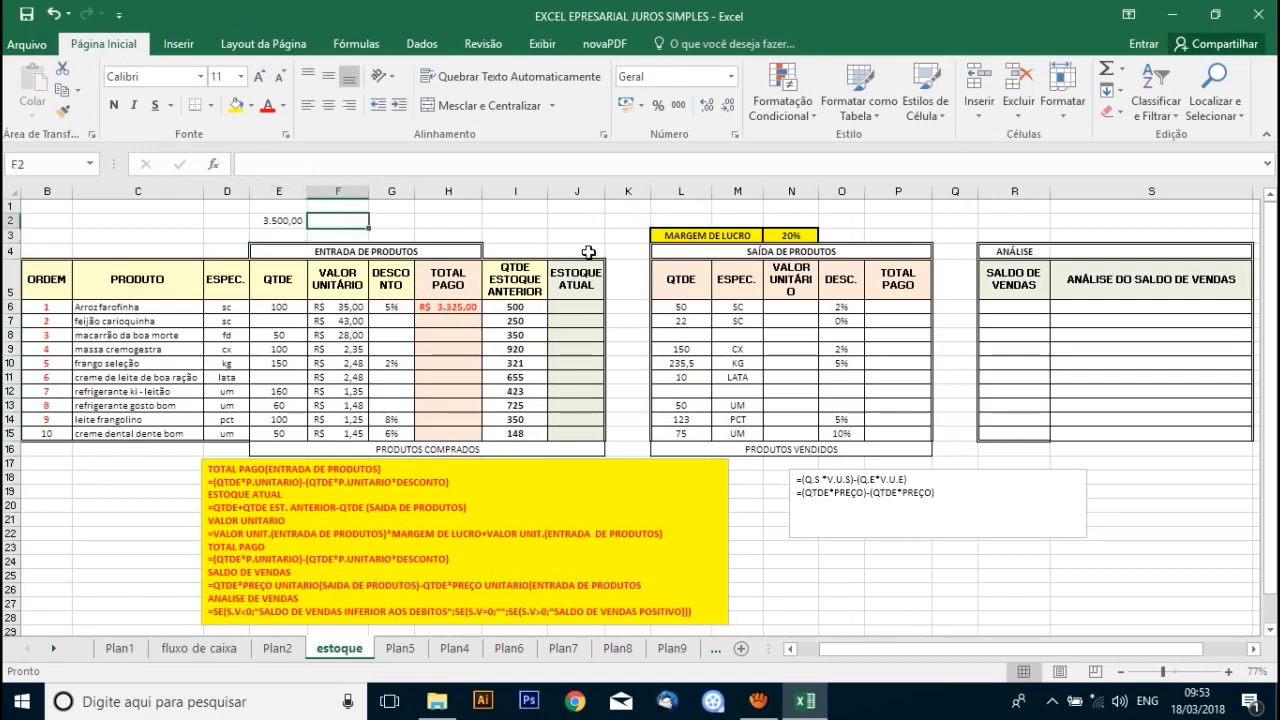
text(=)
click(288, 311)
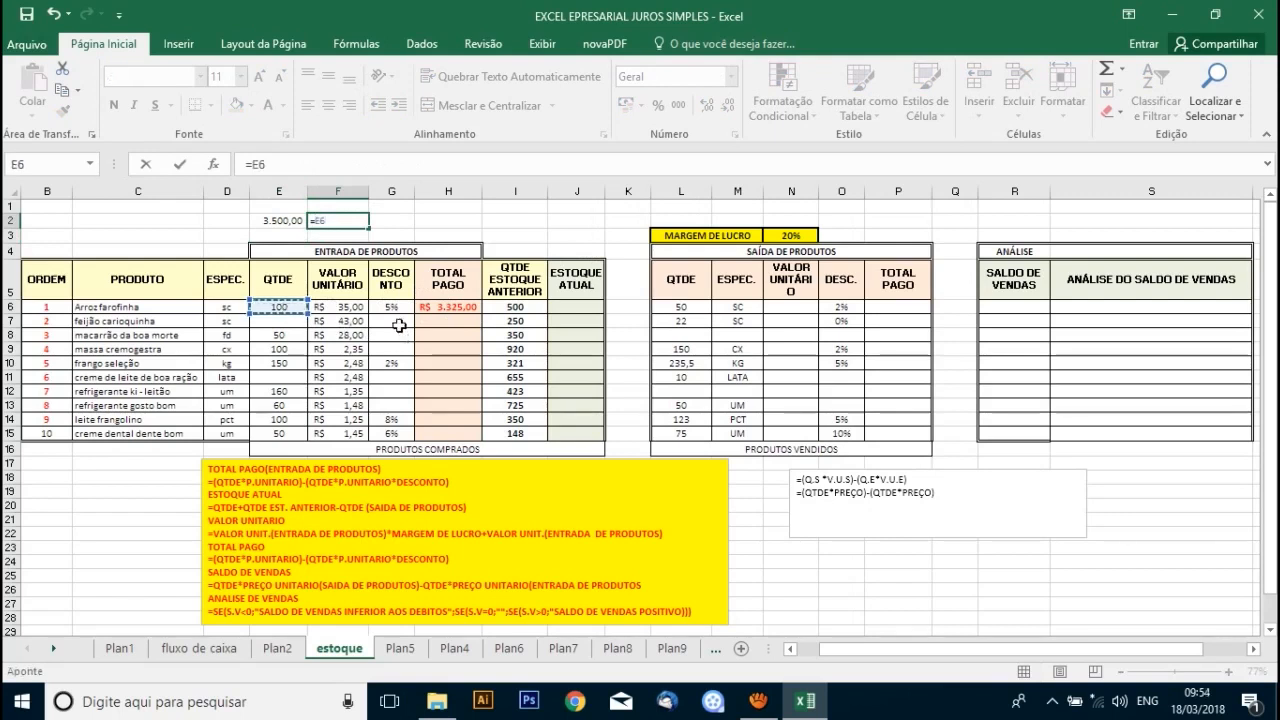
text(*)
click(340, 307)
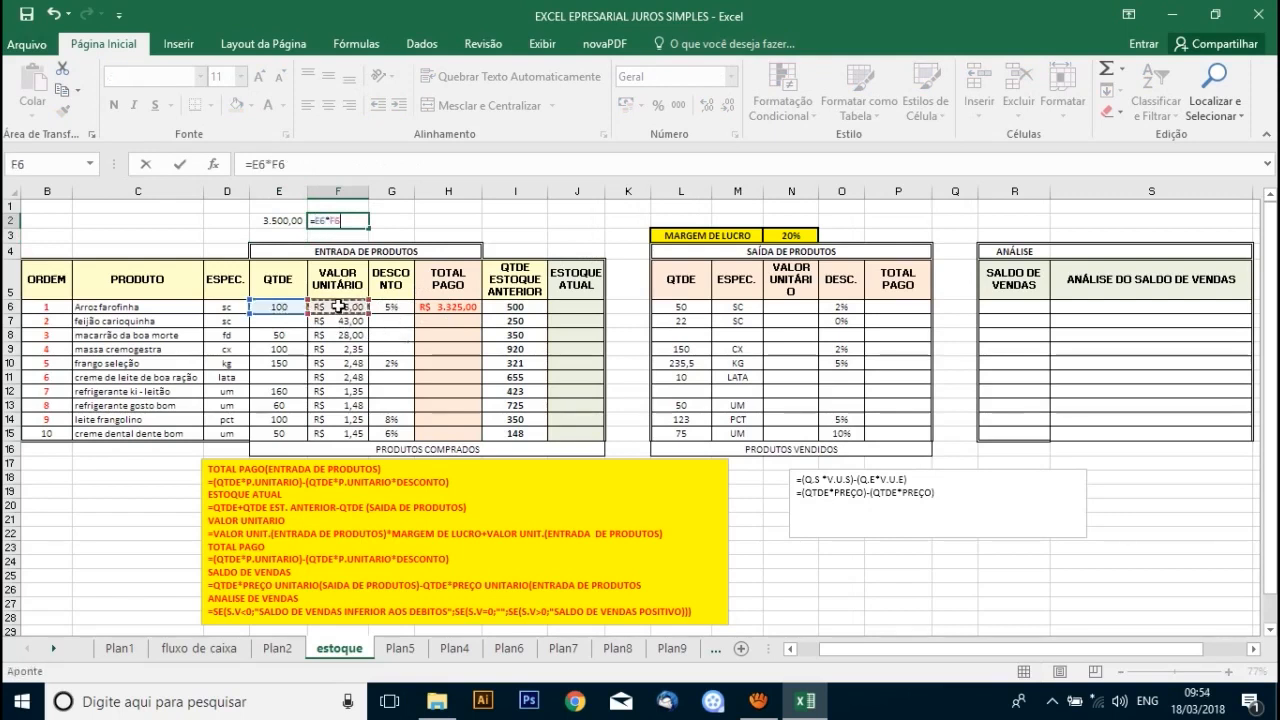
text(*)
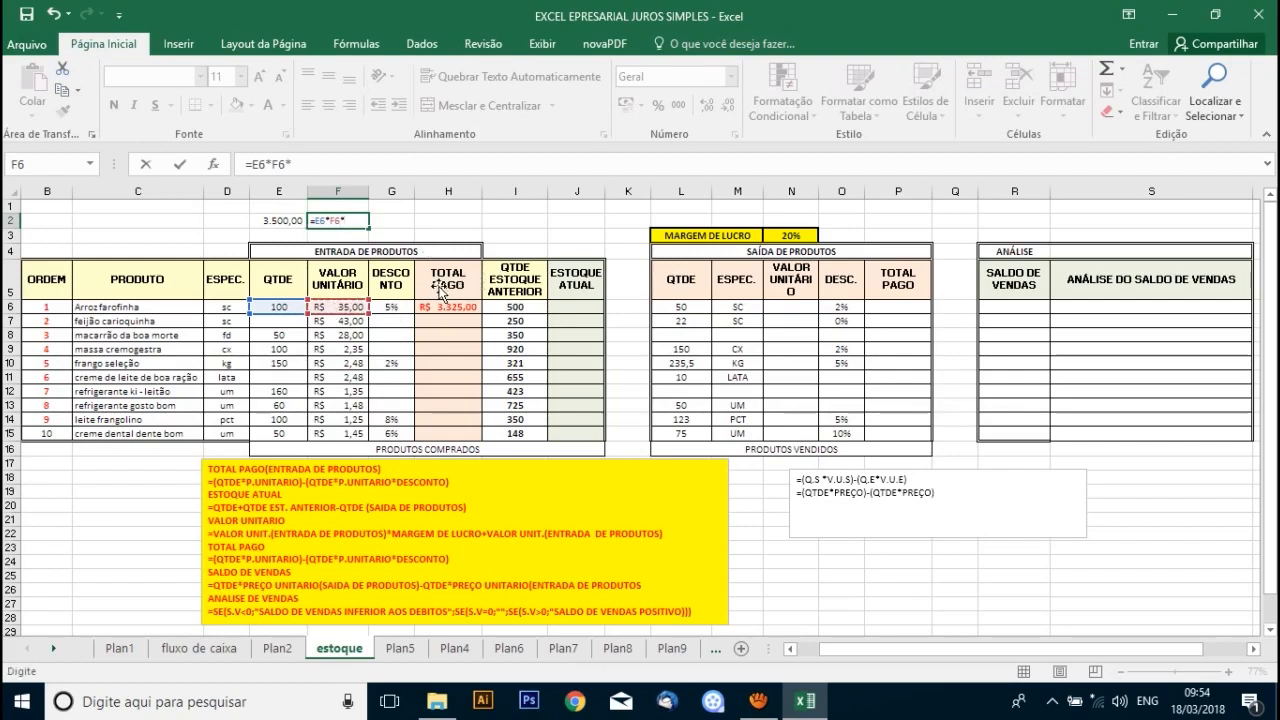
click(402, 307)
key(Return)
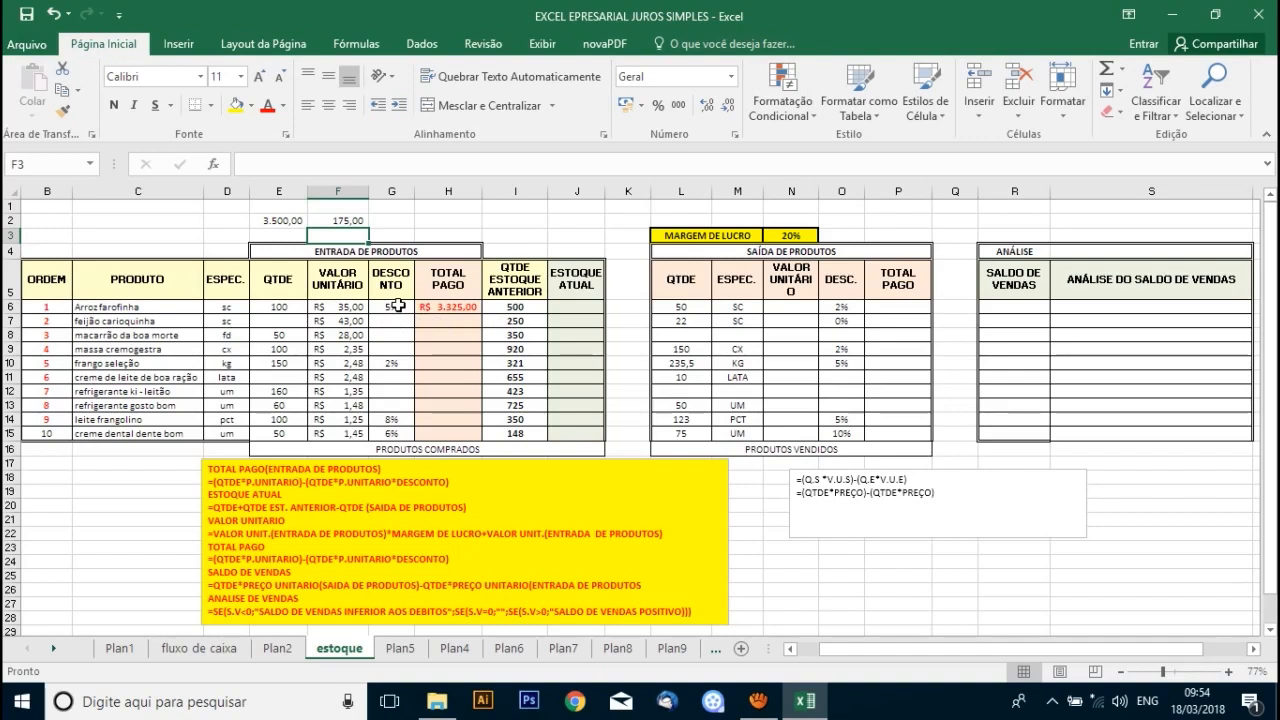
Subtract the discount amount from the gross value in G2 with the formula =E2-F2
click(401, 217)
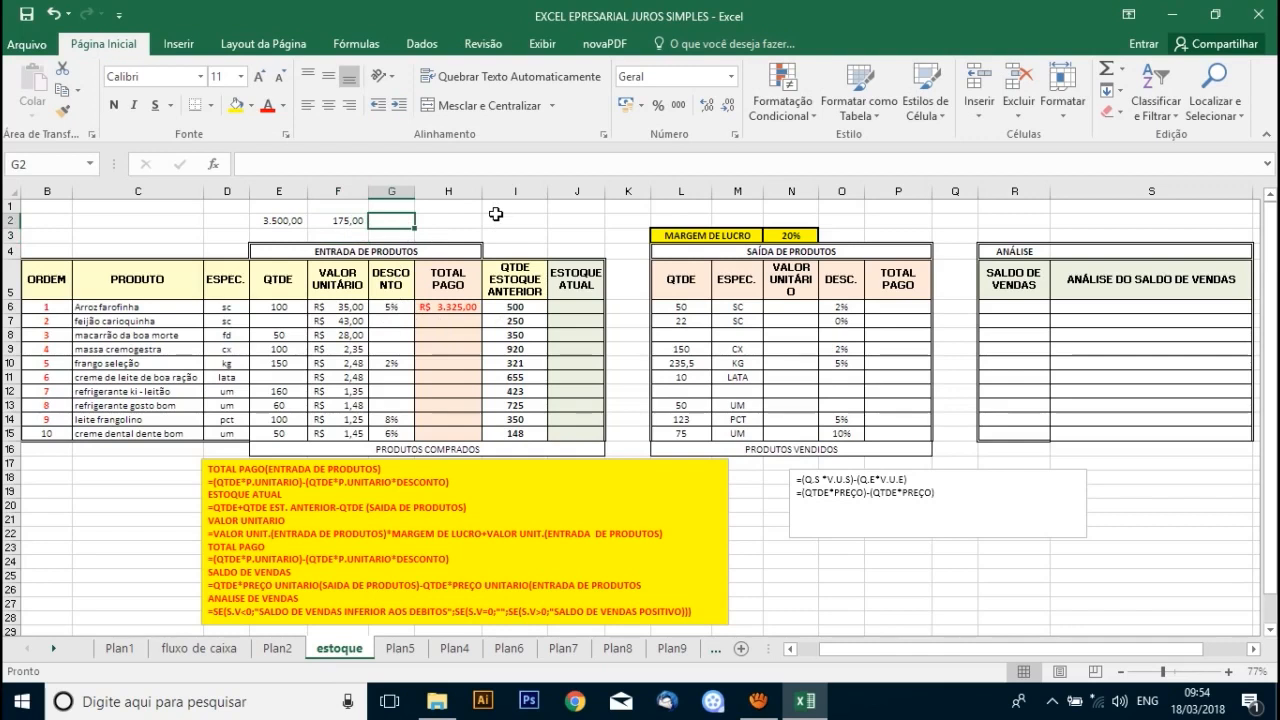
text(=)
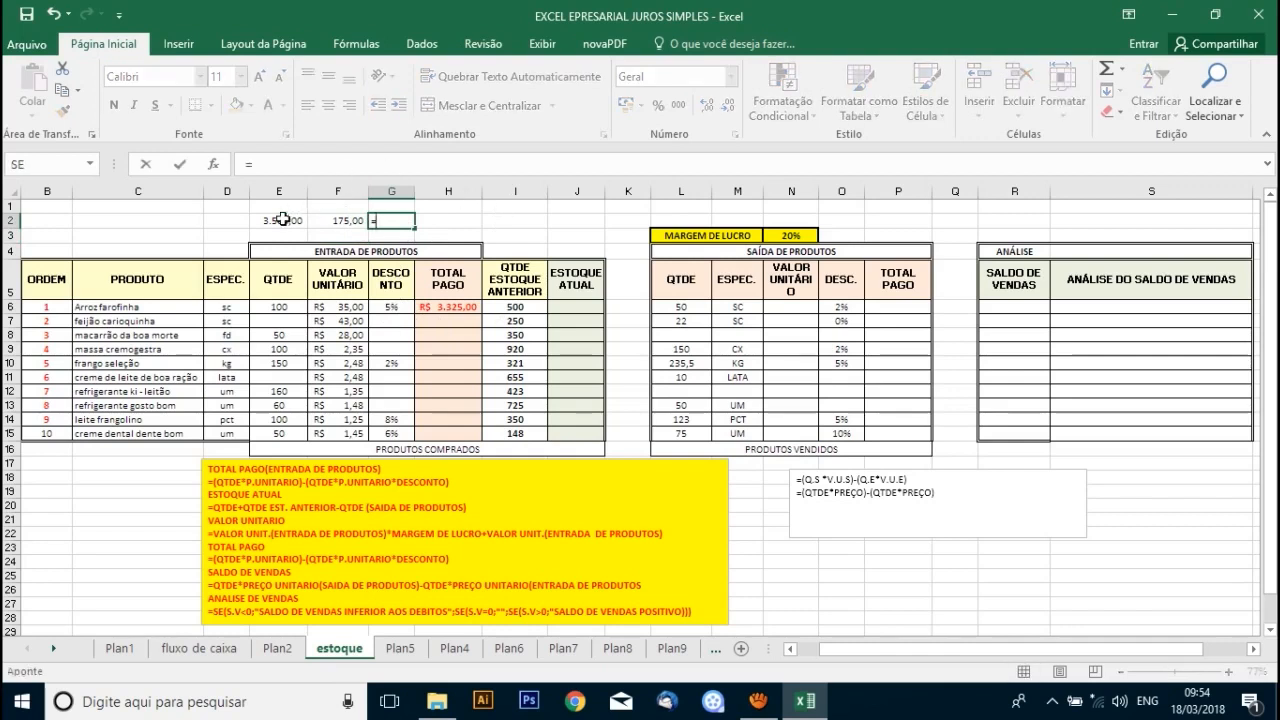
click(285, 218)
text(-)
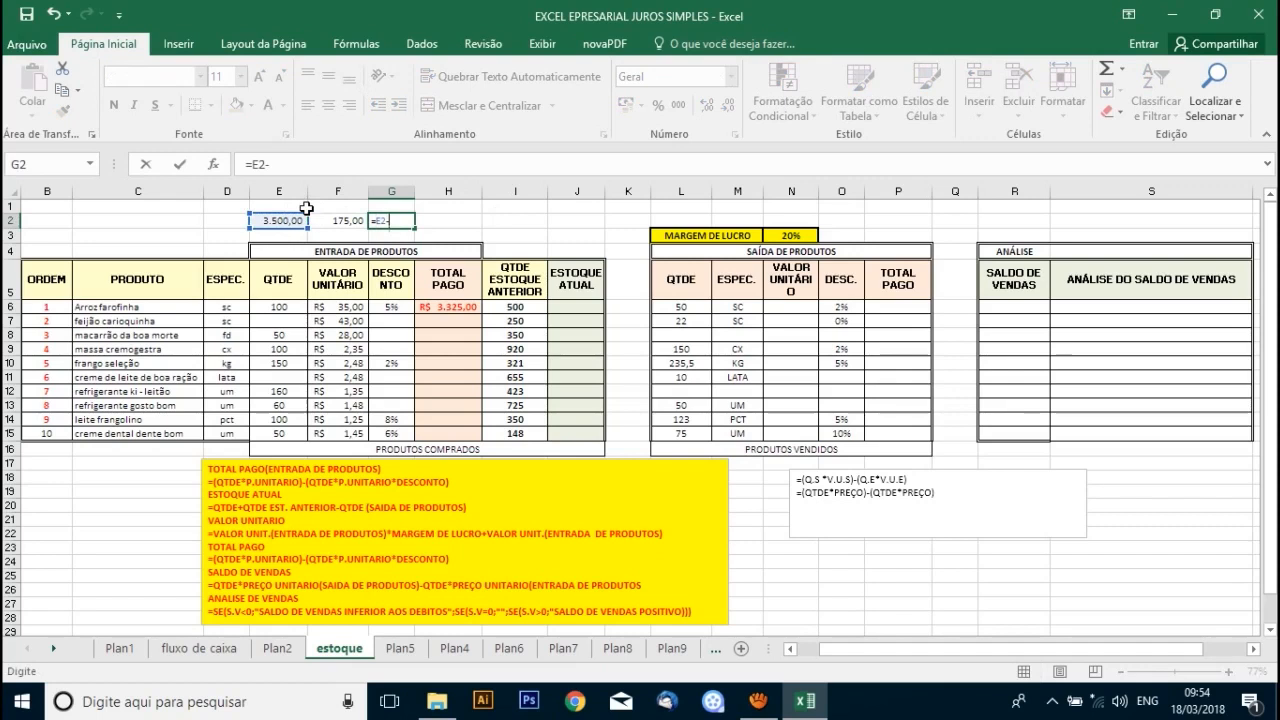
click(350, 220)
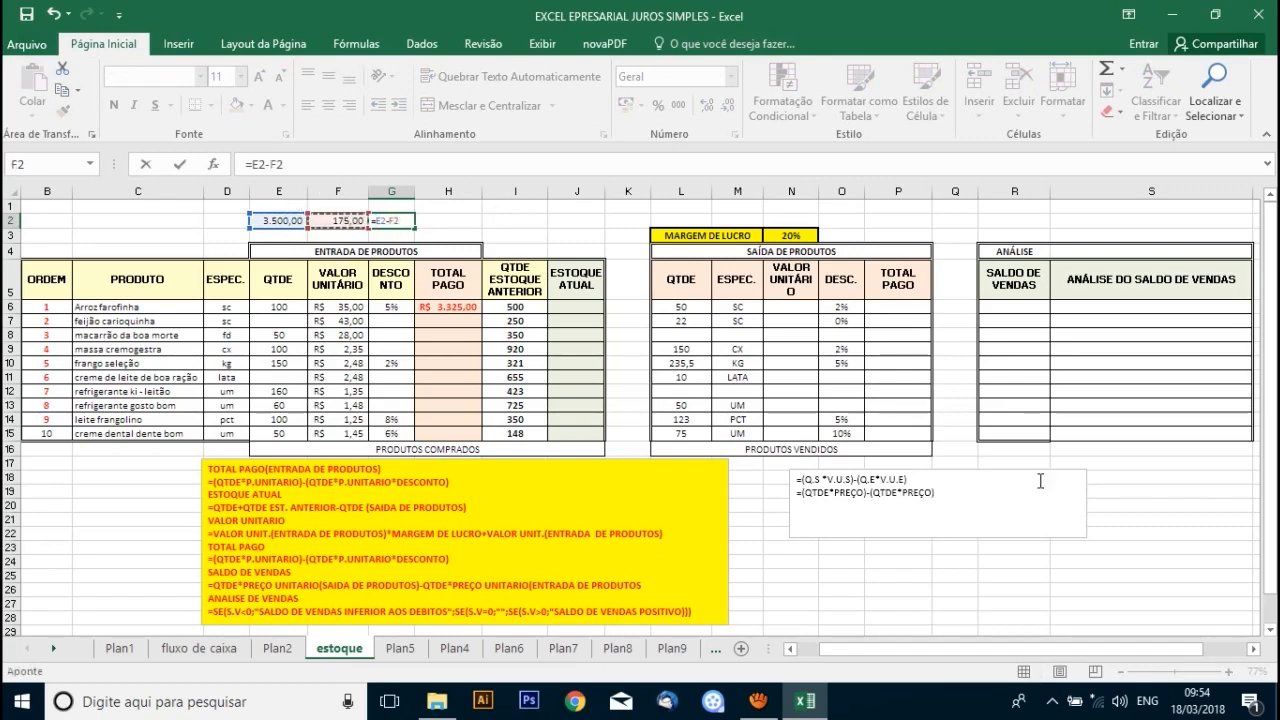
key(Return)
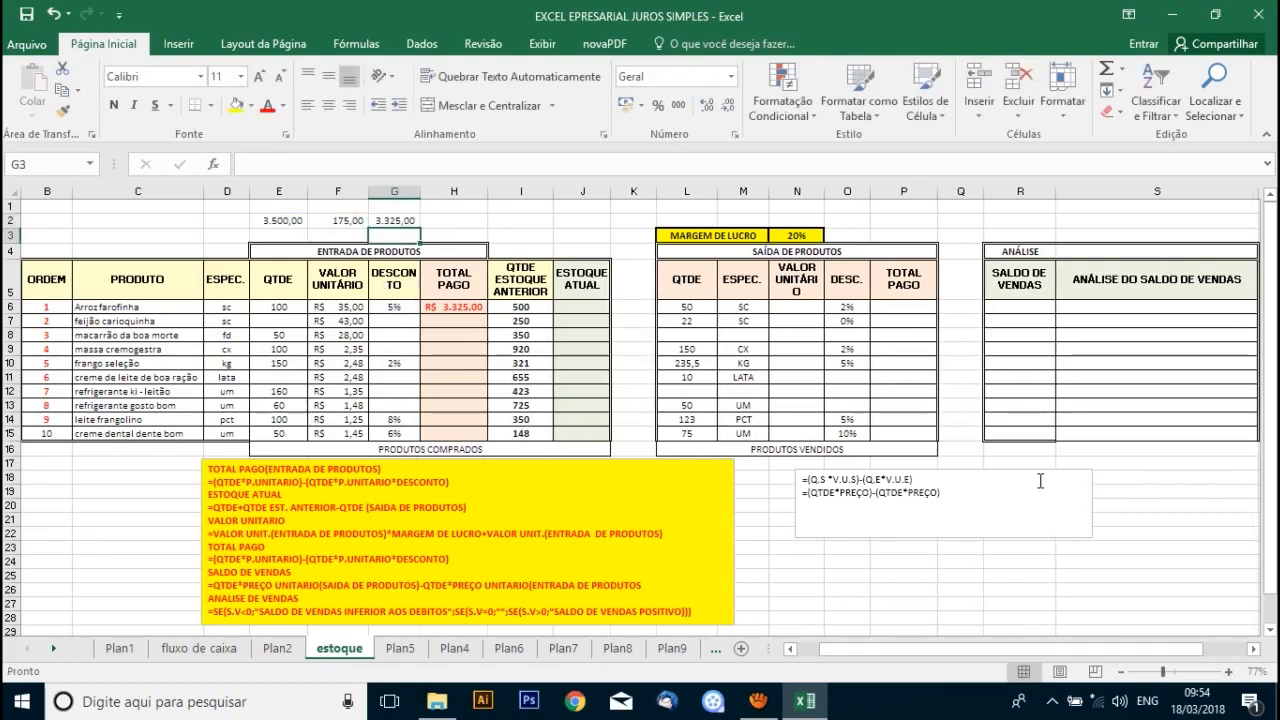
Compare the Total Pago in H6 with the check calculations above the table, and clear E2:G2
click(444, 306)
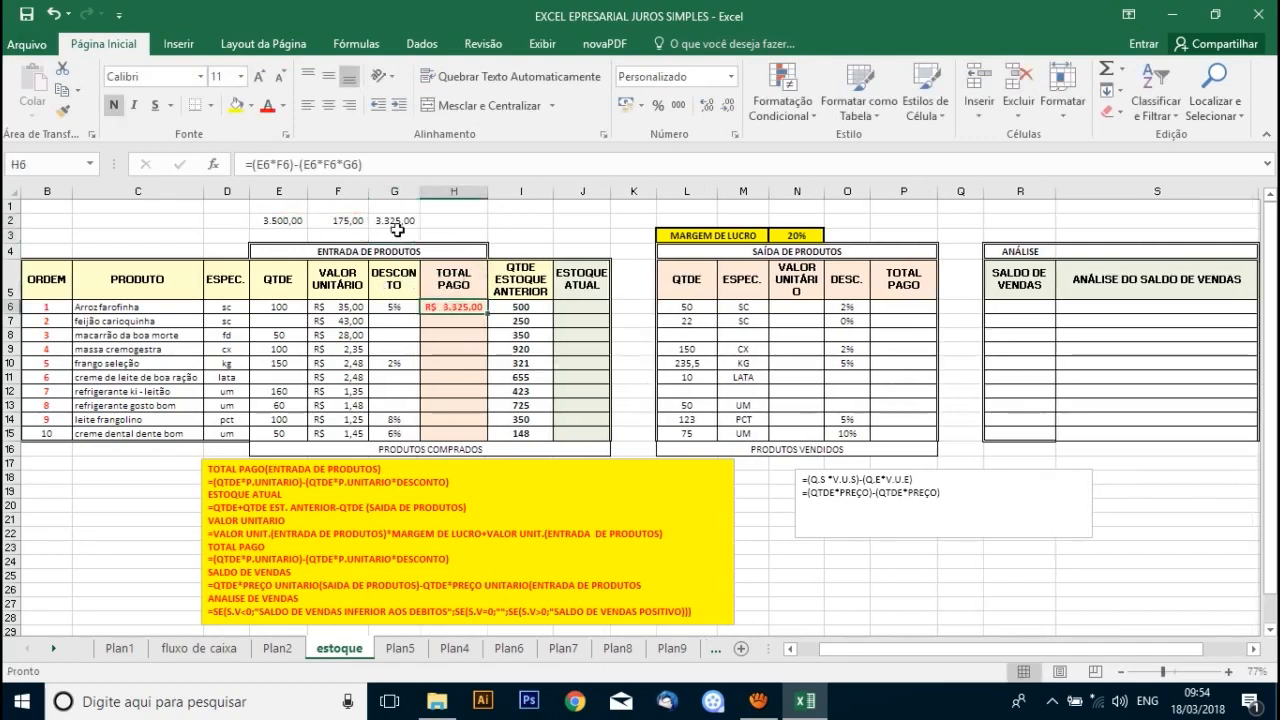
drag(294, 220, 415, 223)
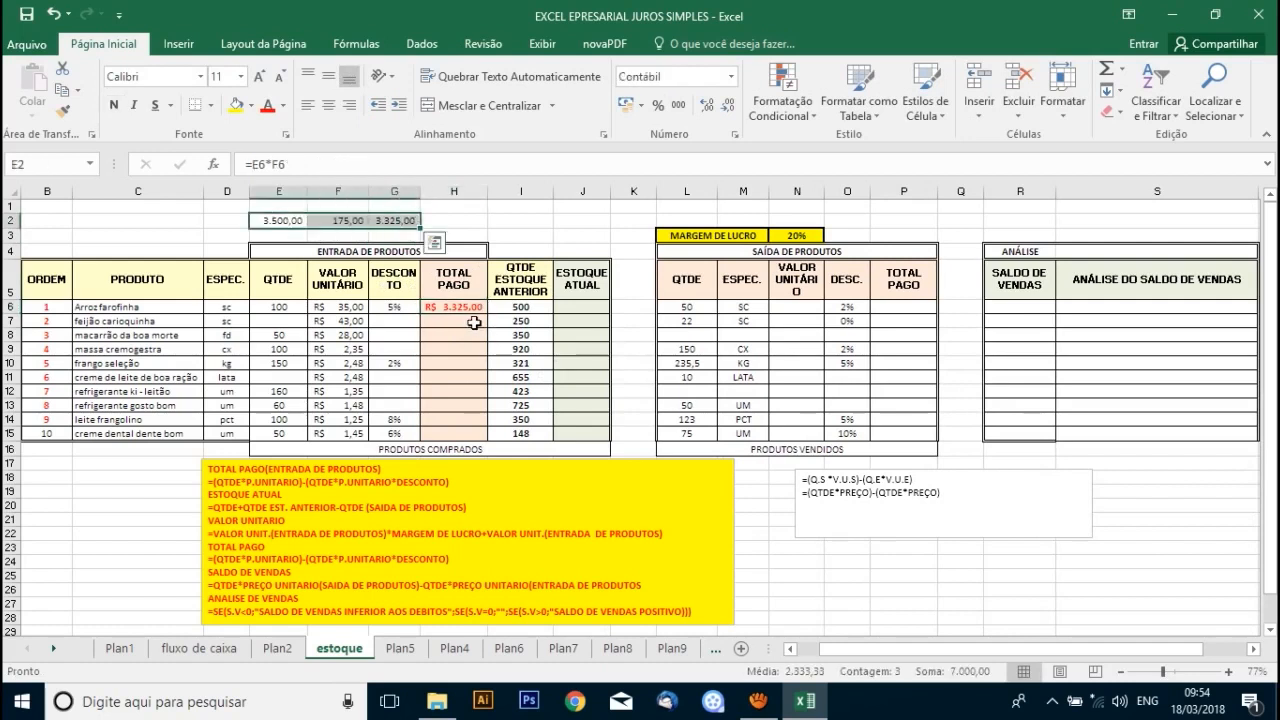
click(474, 305)
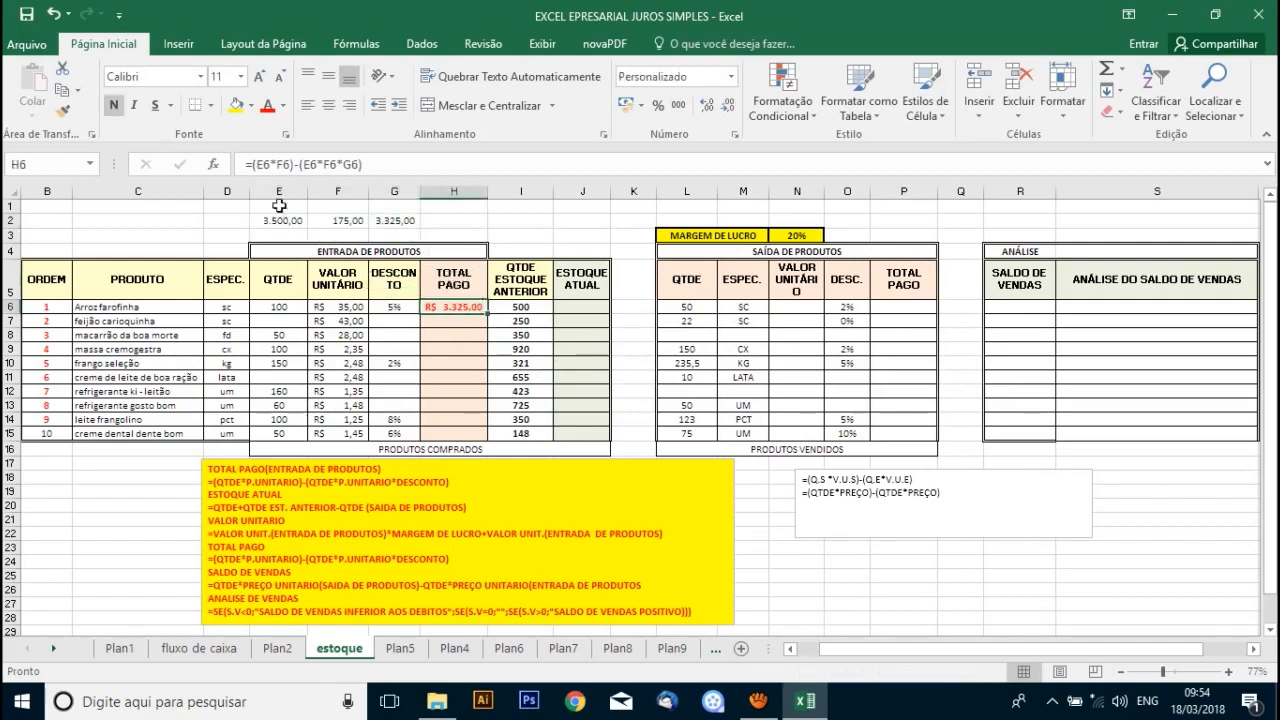
drag(275, 220, 430, 213)
key(Delete)
Begin the Total Pago formula in H7 with the gross purchase value, =(E7*F7)
click(434, 328)
text(=)
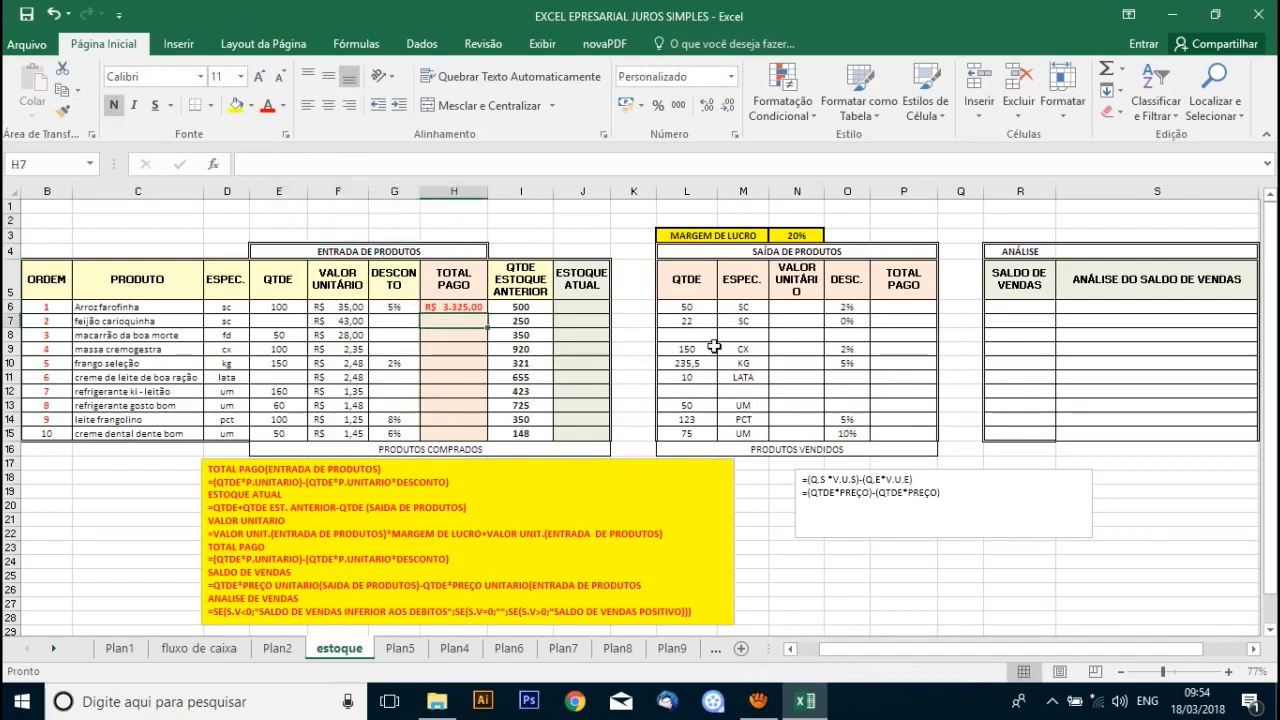
text(()
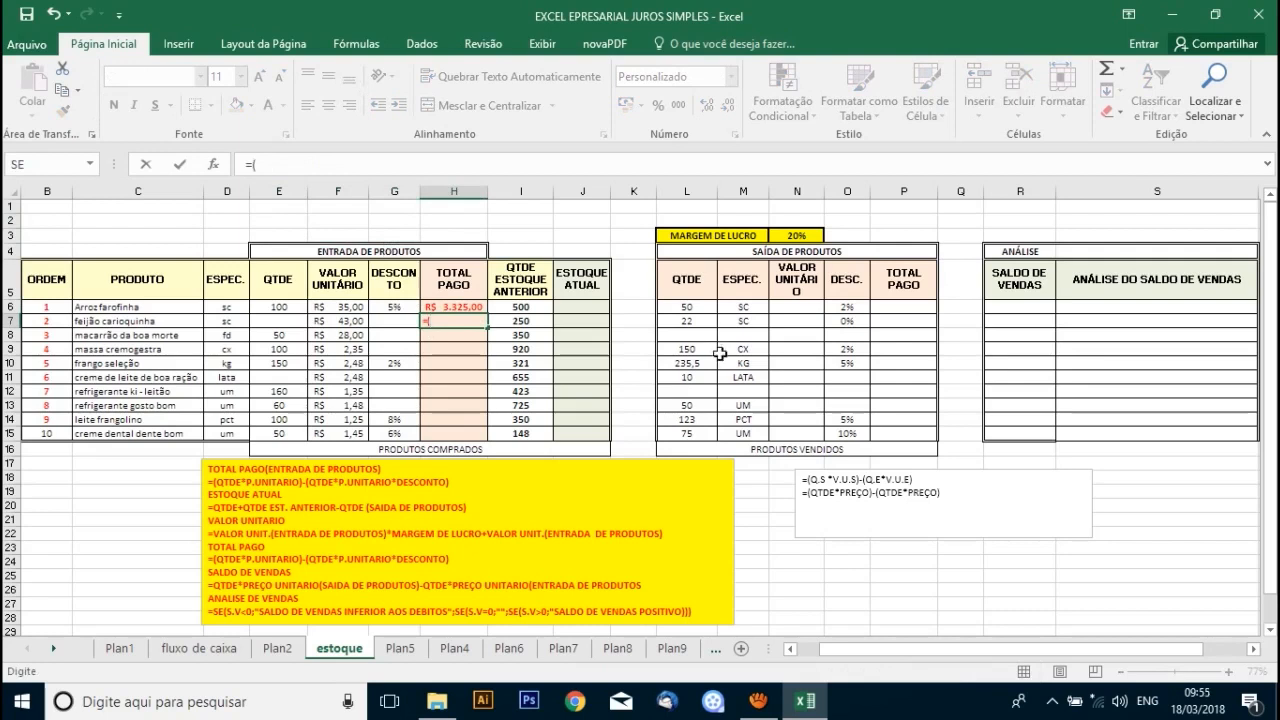
click(285, 319)
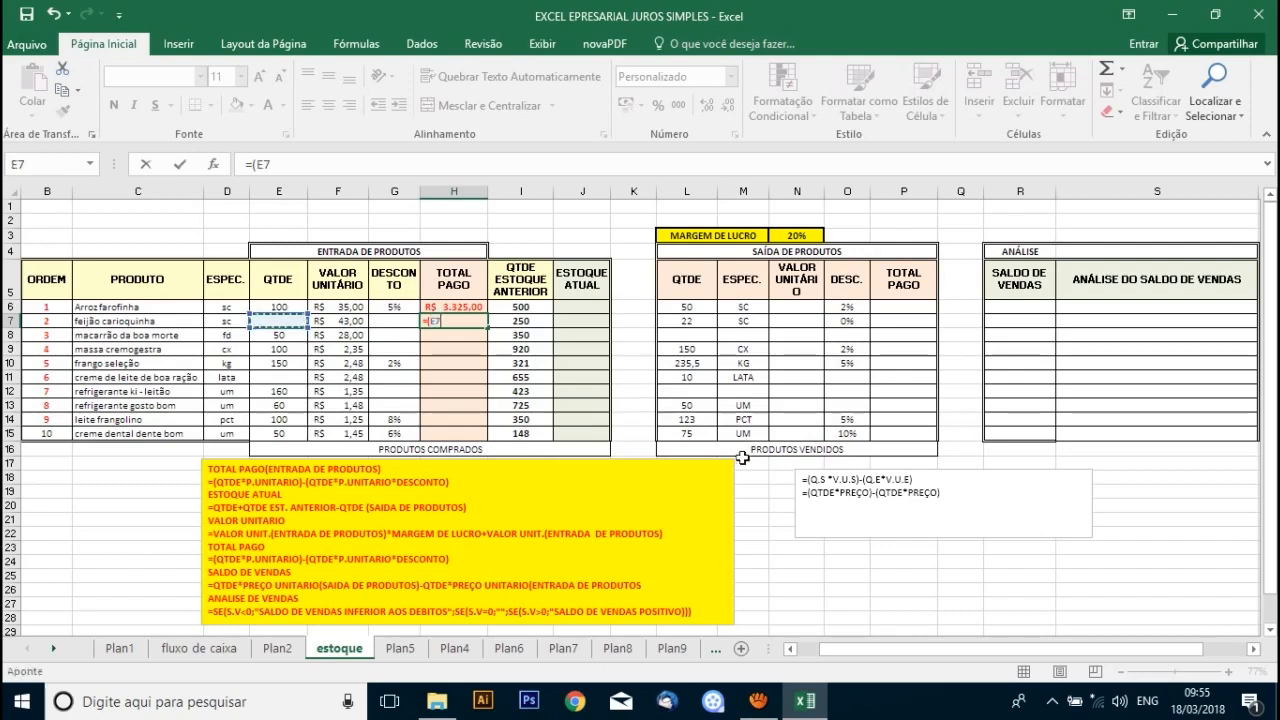
text(*)
click(348, 320)
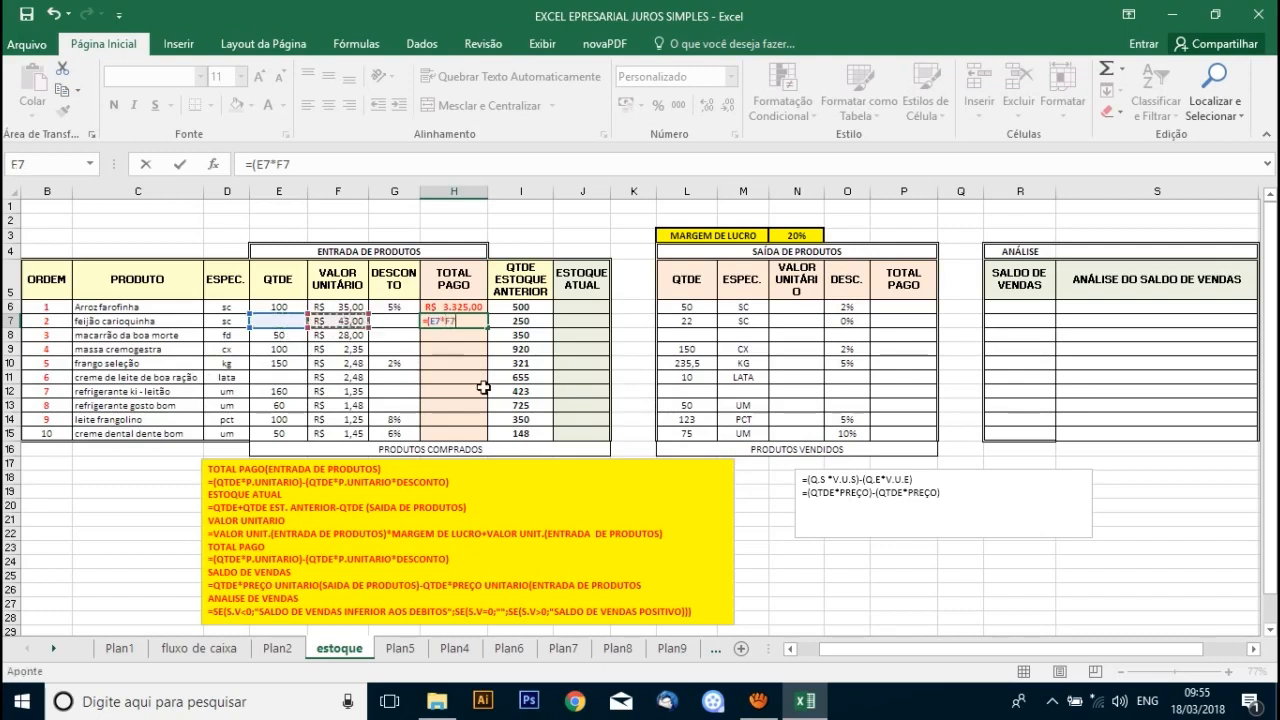
text())
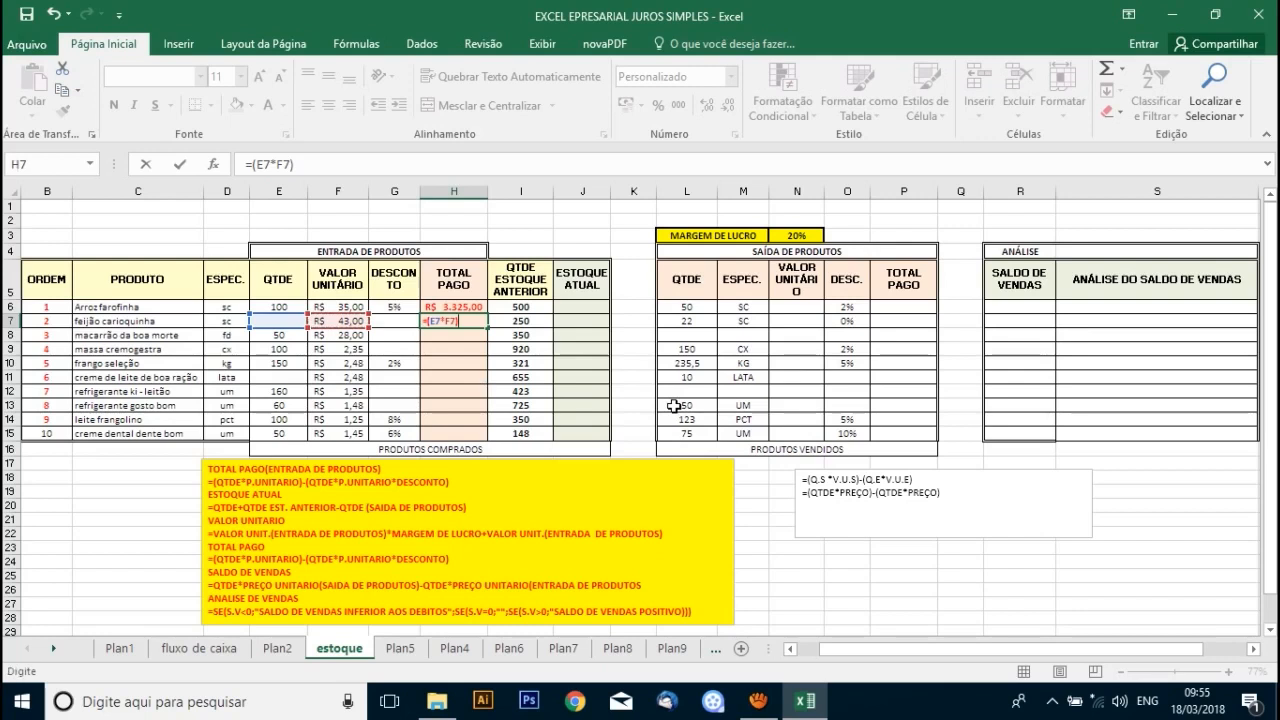
Complete the H7 formula by subtracting the discount amount, -(E7*F7*G7), and fill it down through H15
text(-)
click(278, 320)
key(BackSpace)
key(BackSpace)
text(()
click(285, 322)
text(*)
click(343, 321)
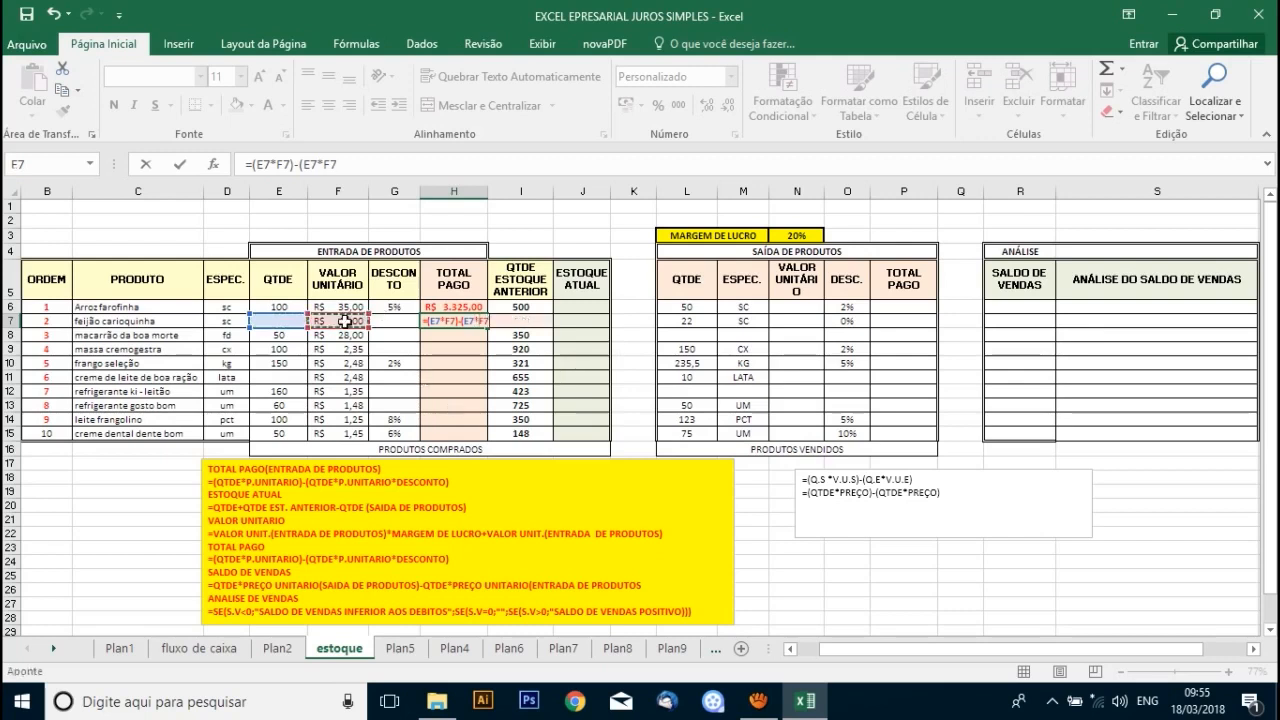
text(%)
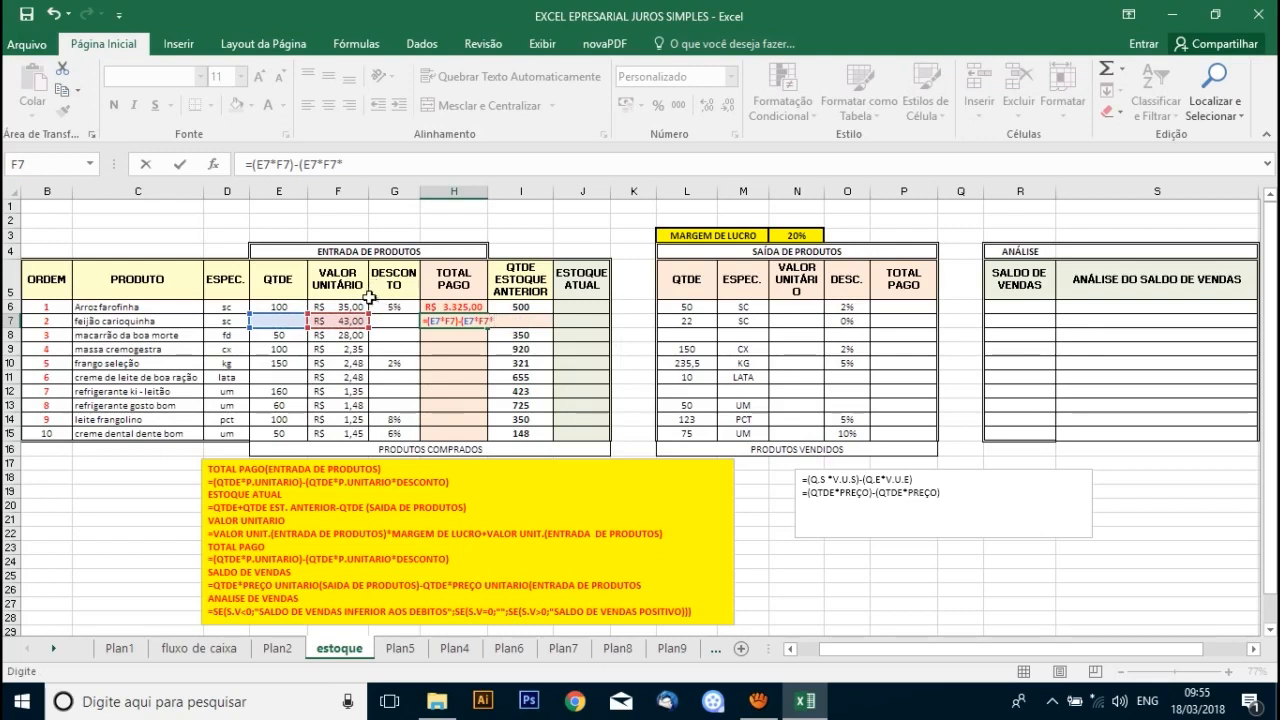
click(397, 321)
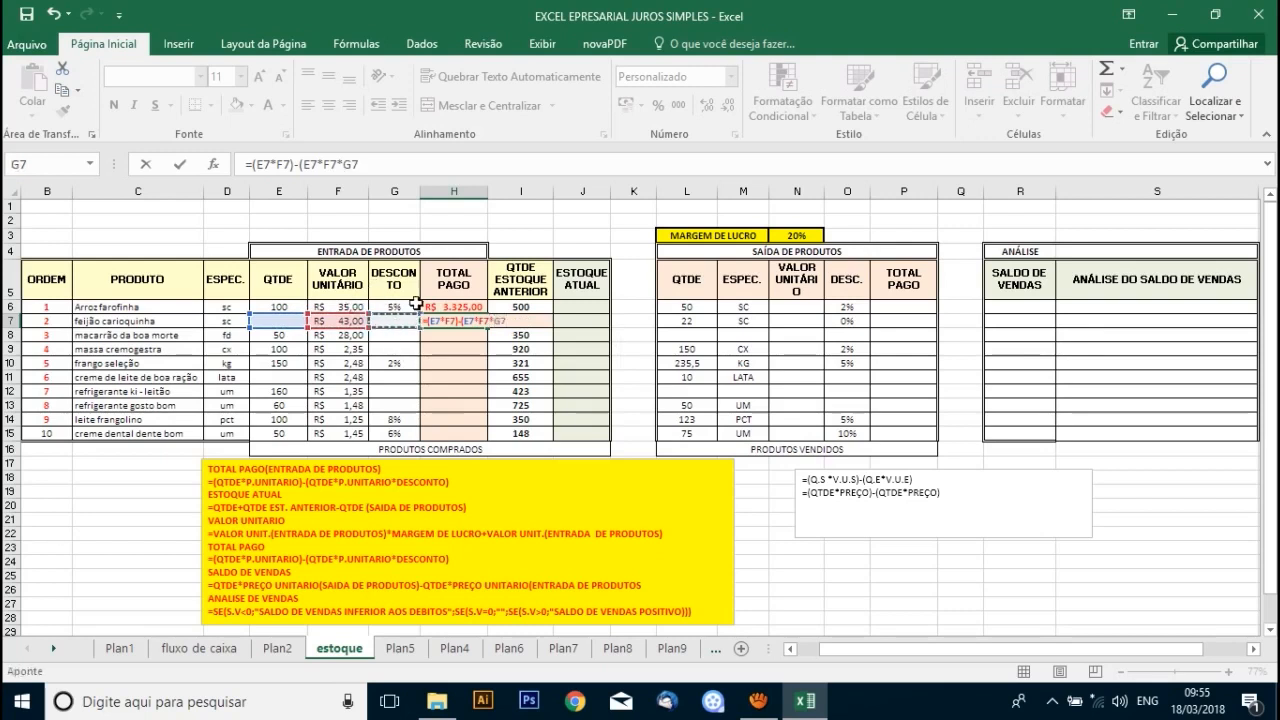
text())
key(Return)
click(468, 321)
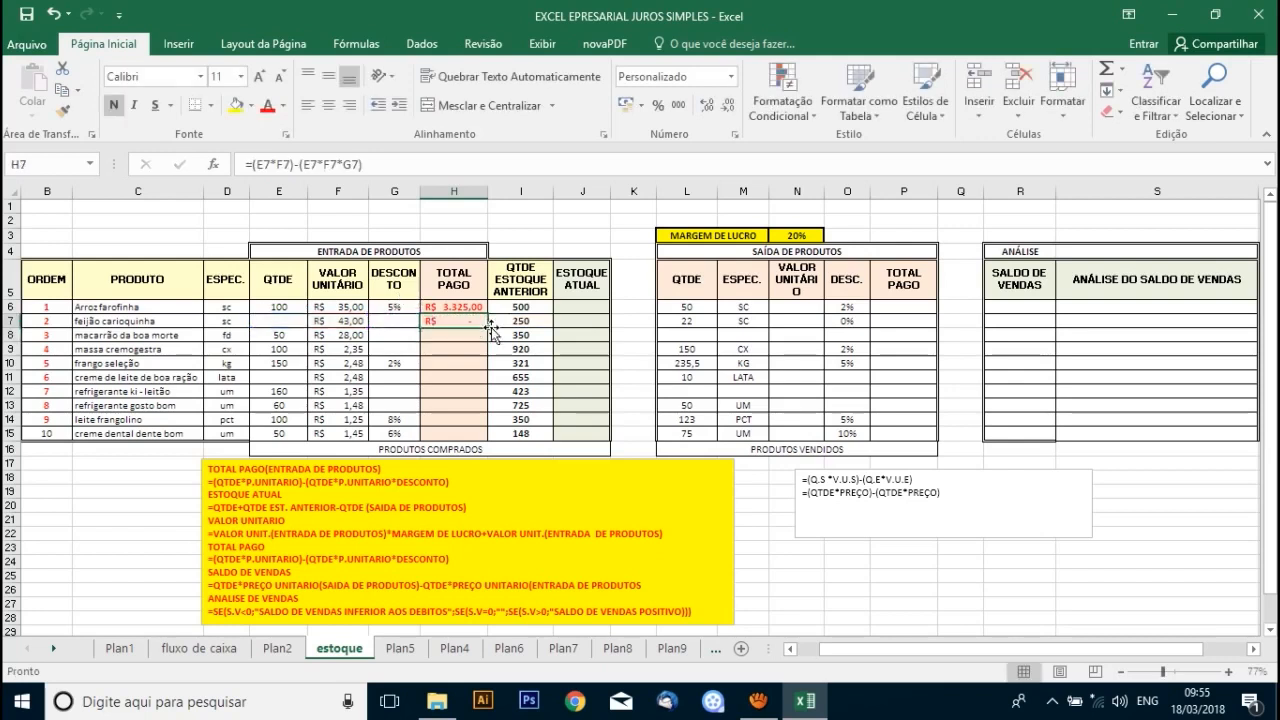
drag(486, 327, 493, 440)
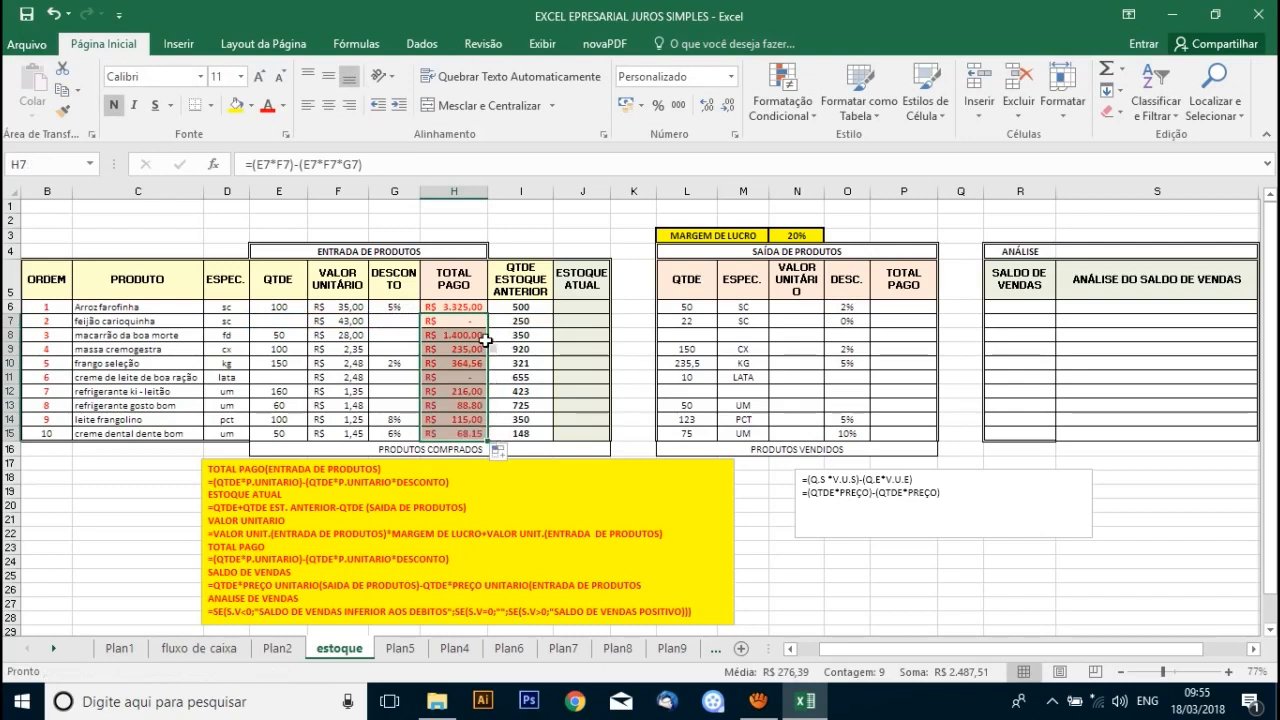
Calculate the Estoque Atual in J6 with the formula =E6+I6-L6 and check the cells it references
click(588, 306)
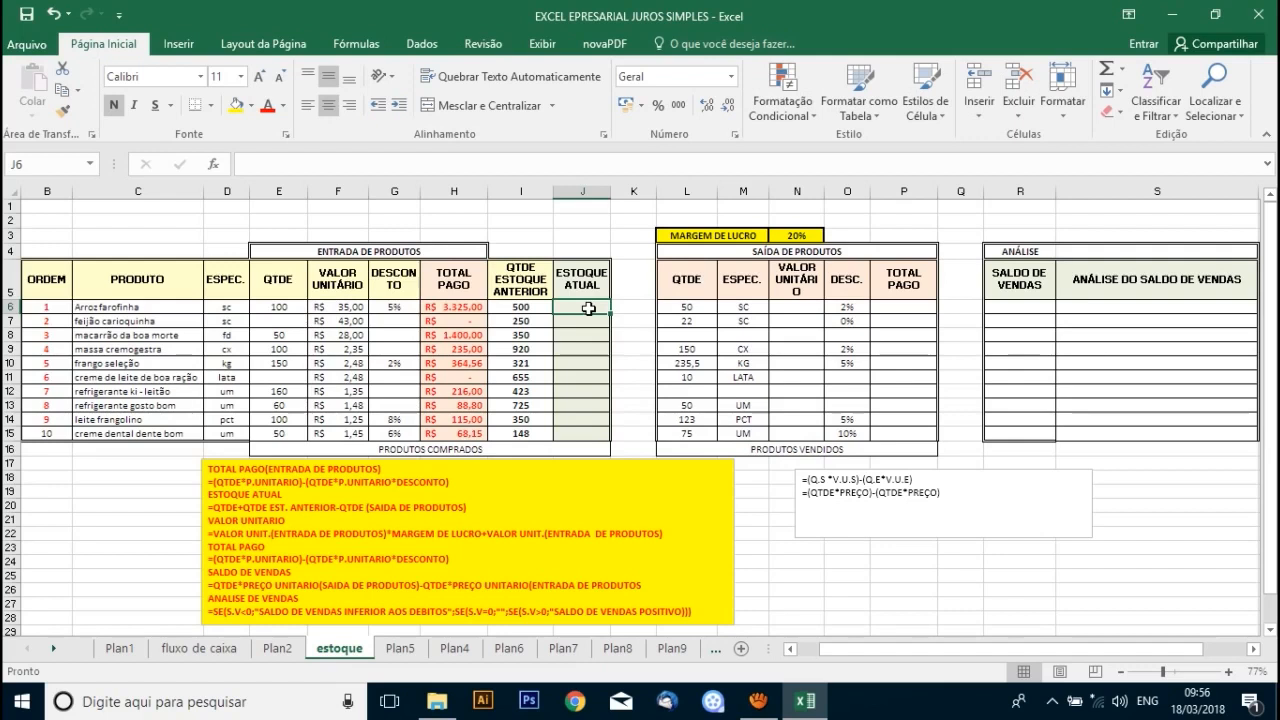
text(=)
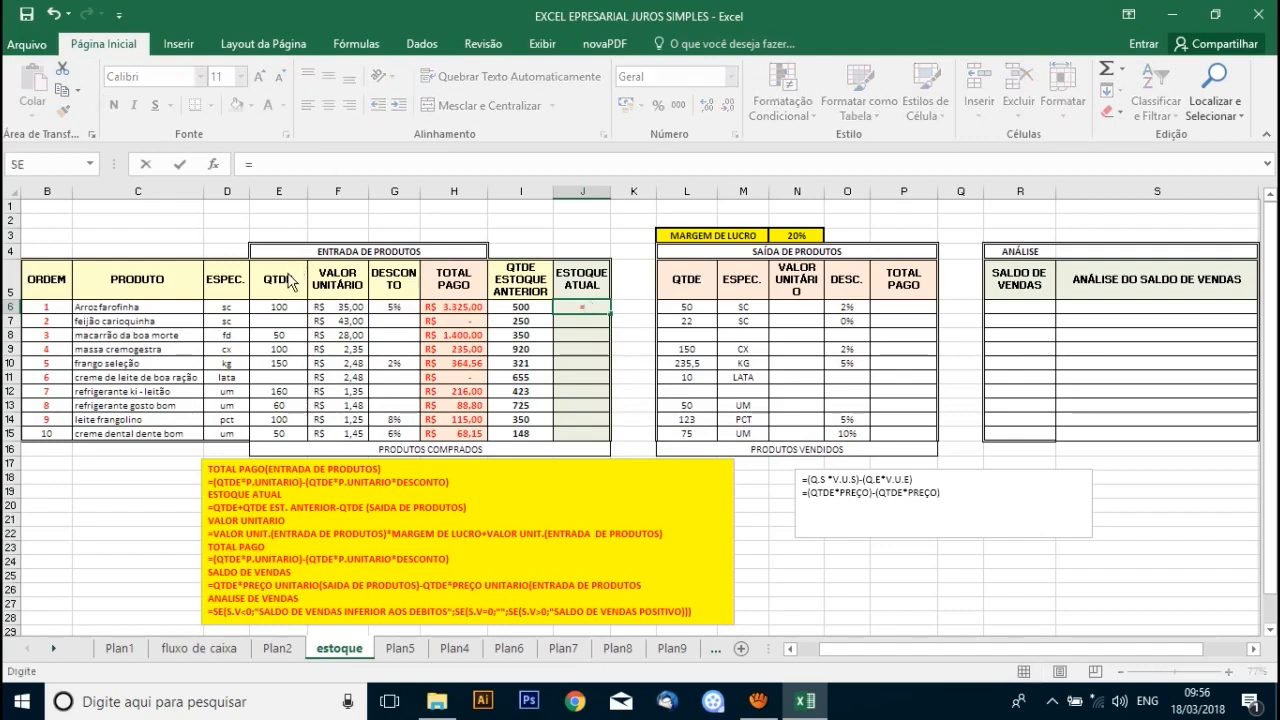
click(280, 307)
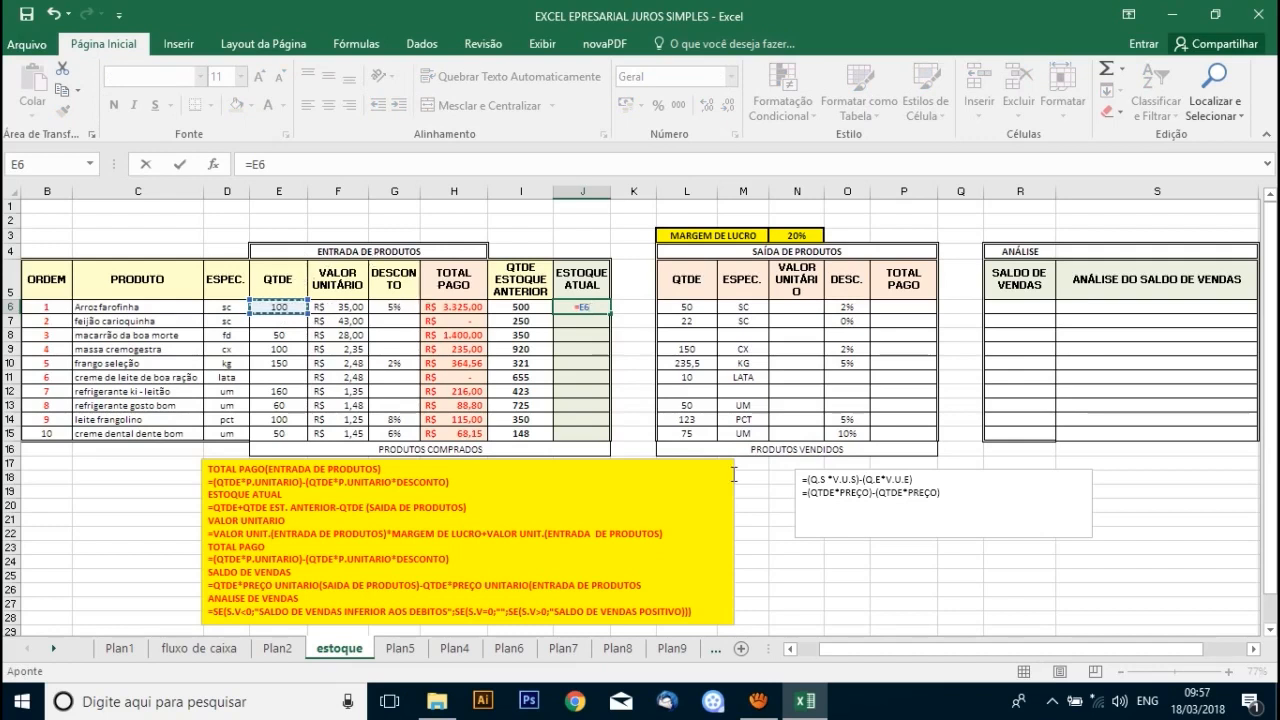
text(-)
click(527, 311)
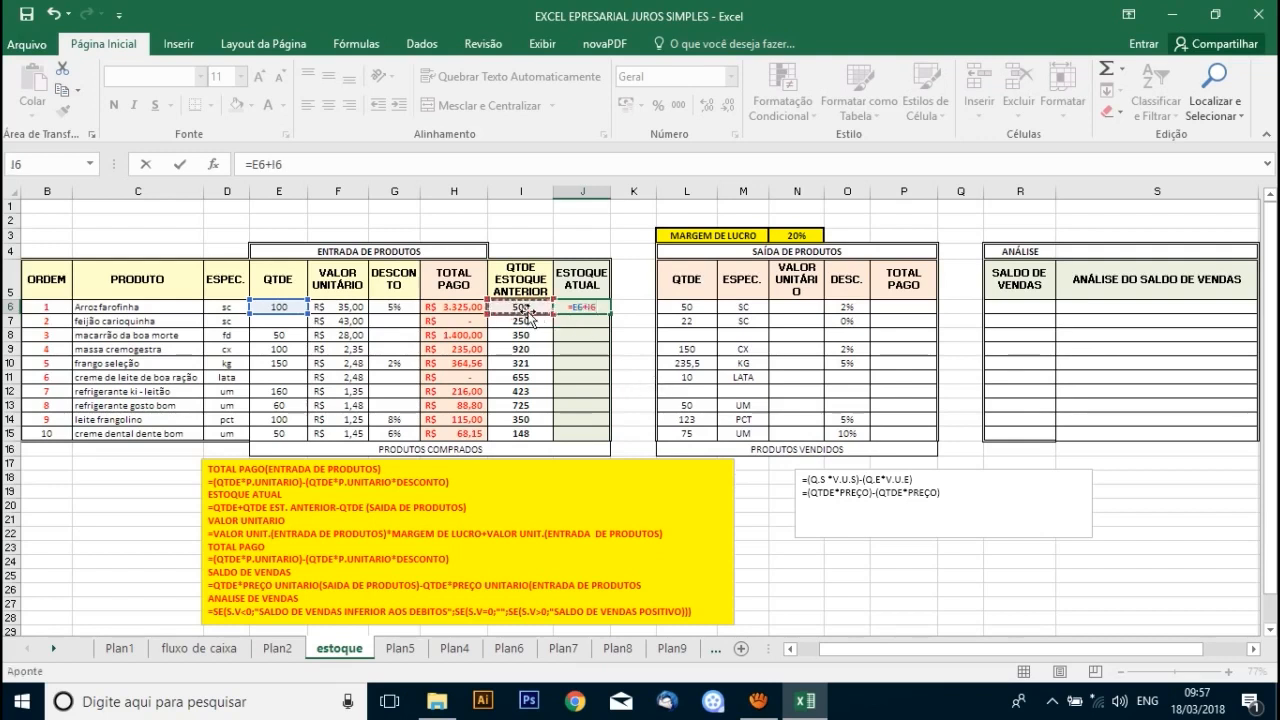
text(-)
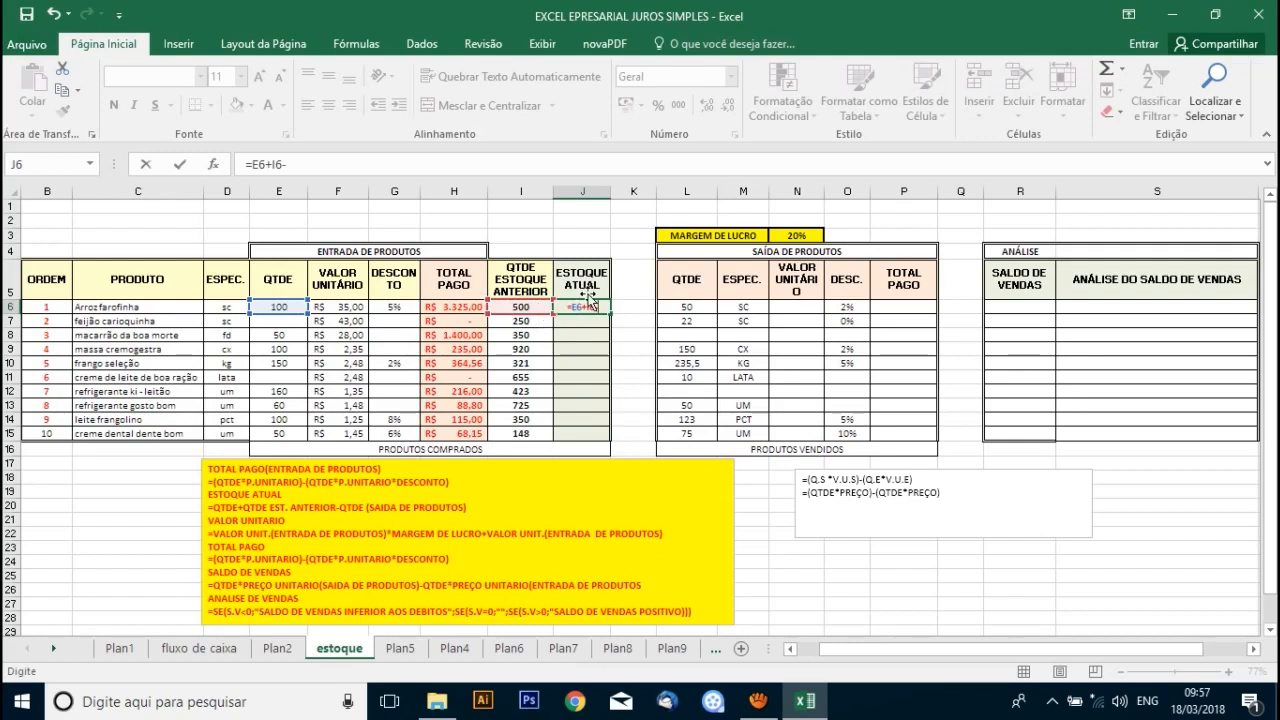
click(690, 310)
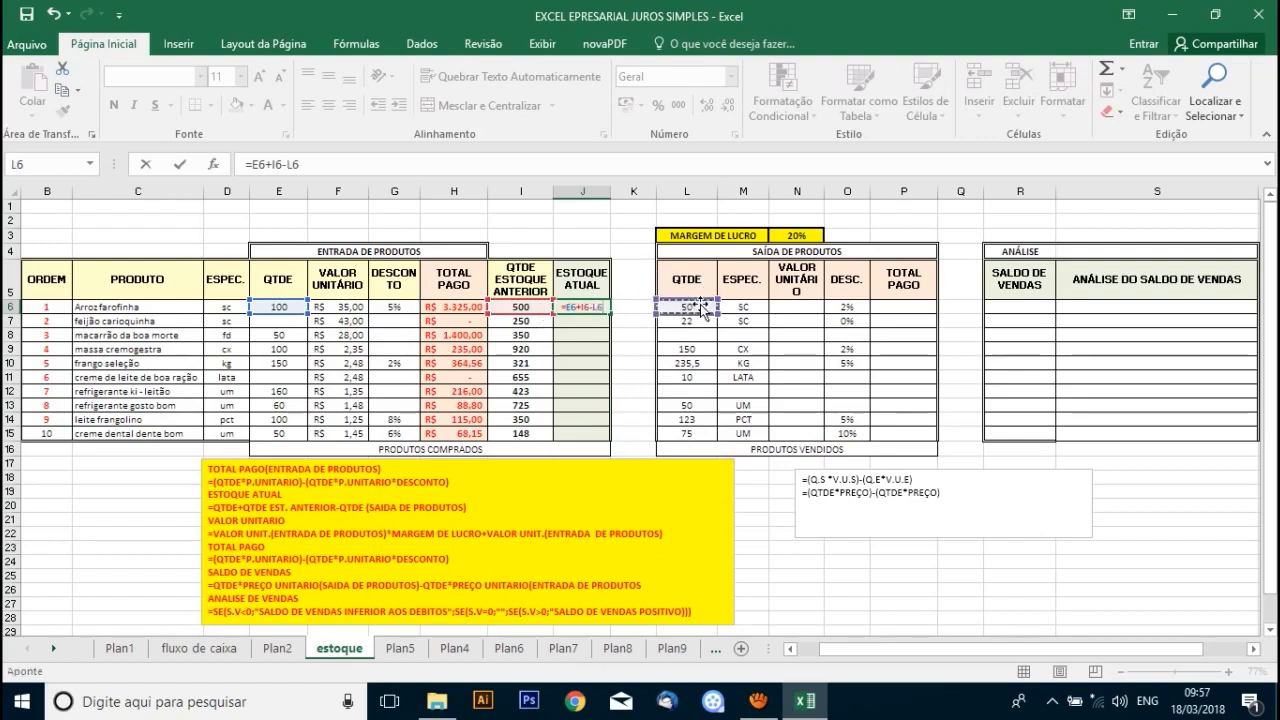
key(Return)
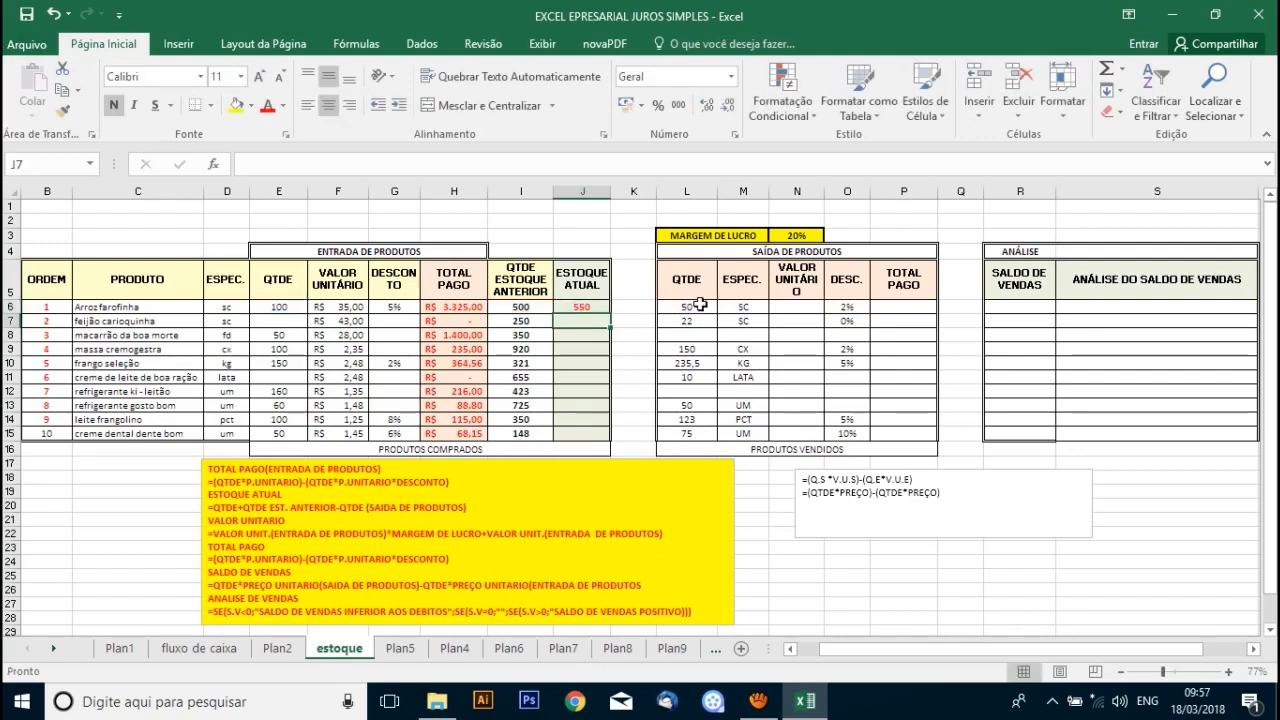
double_click(582, 307)
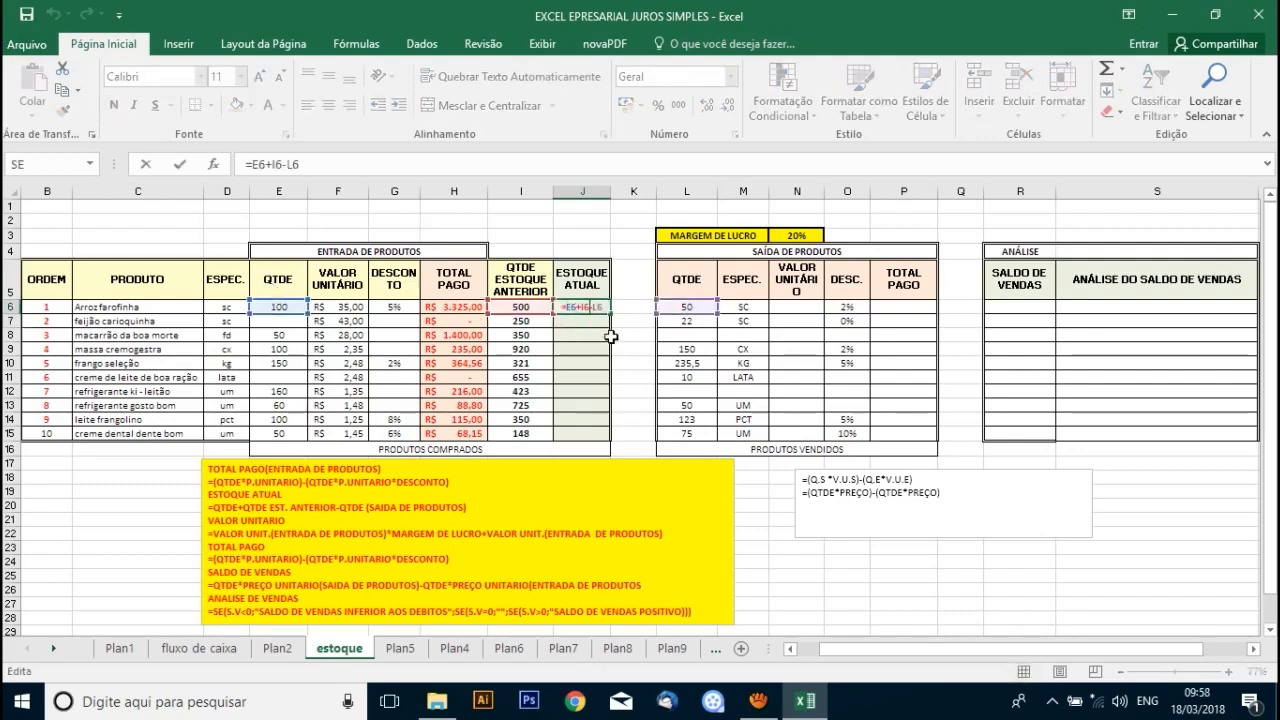
key(Escape)
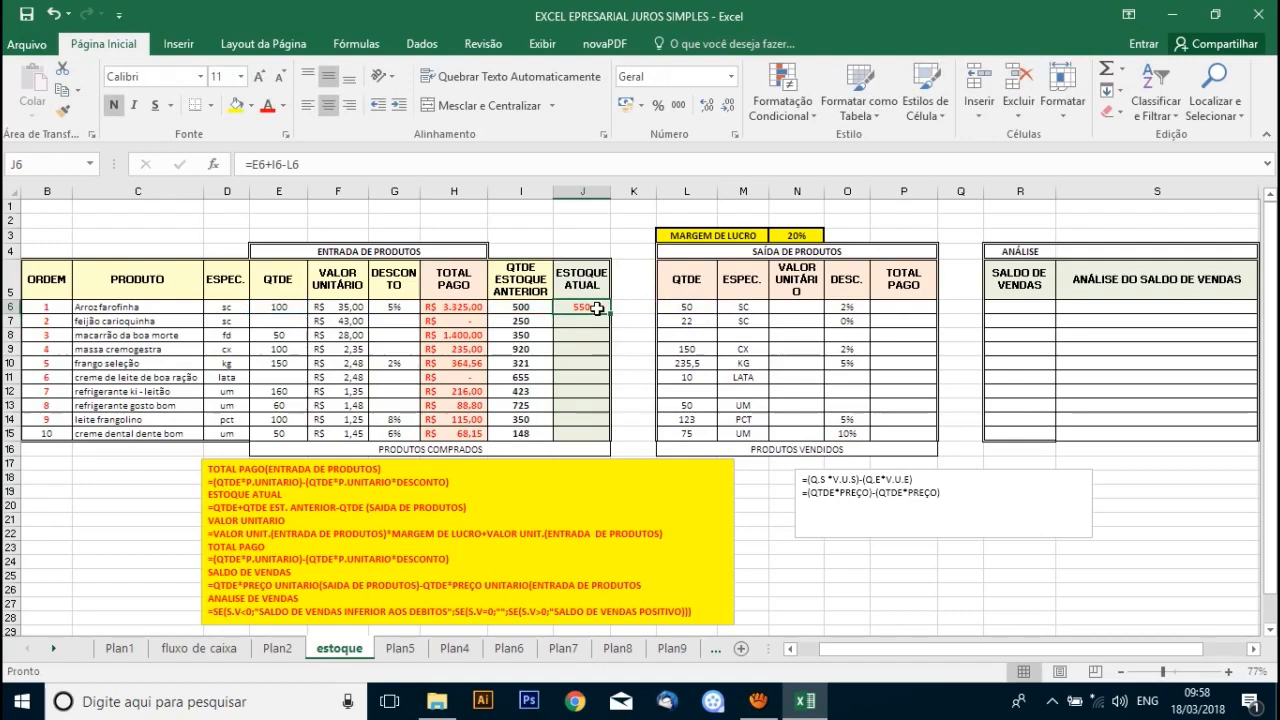
double_click(595, 309)
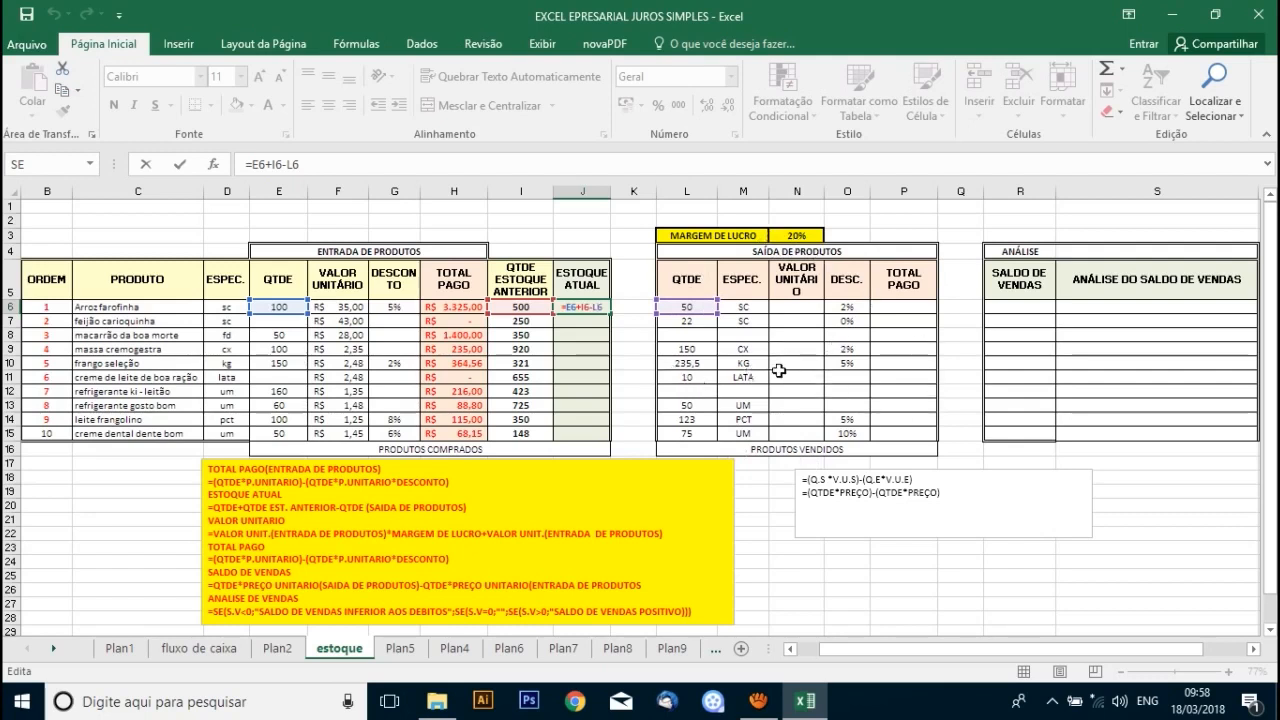
key(Return)
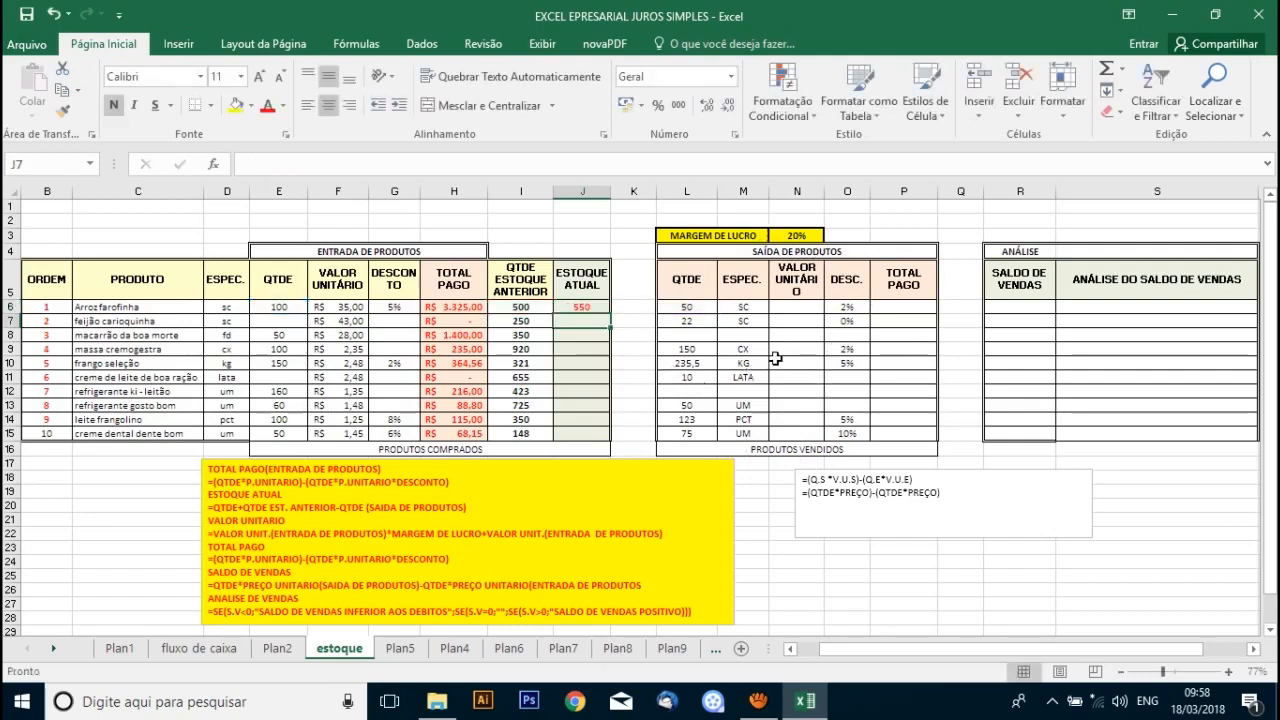
Calculate the Estoque Atual of the second product in J7 with the formula =E7+I7-L7
text(=)
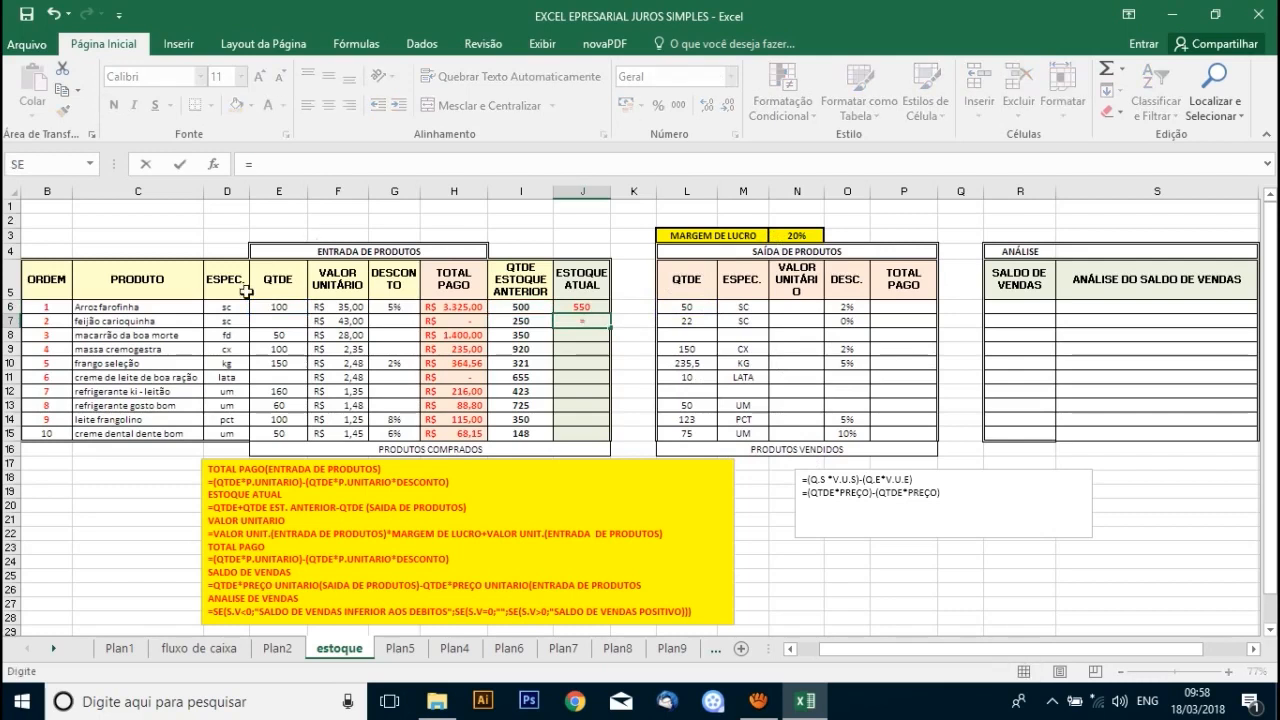
click(282, 319)
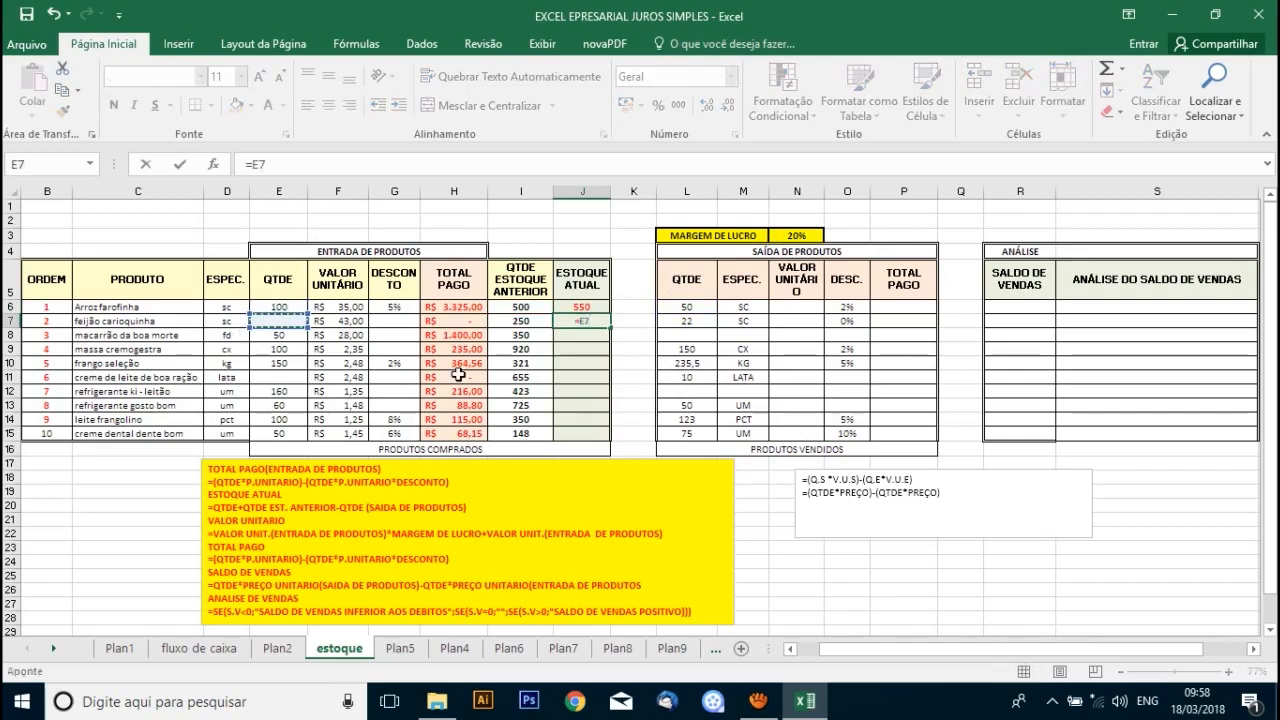
text(+)
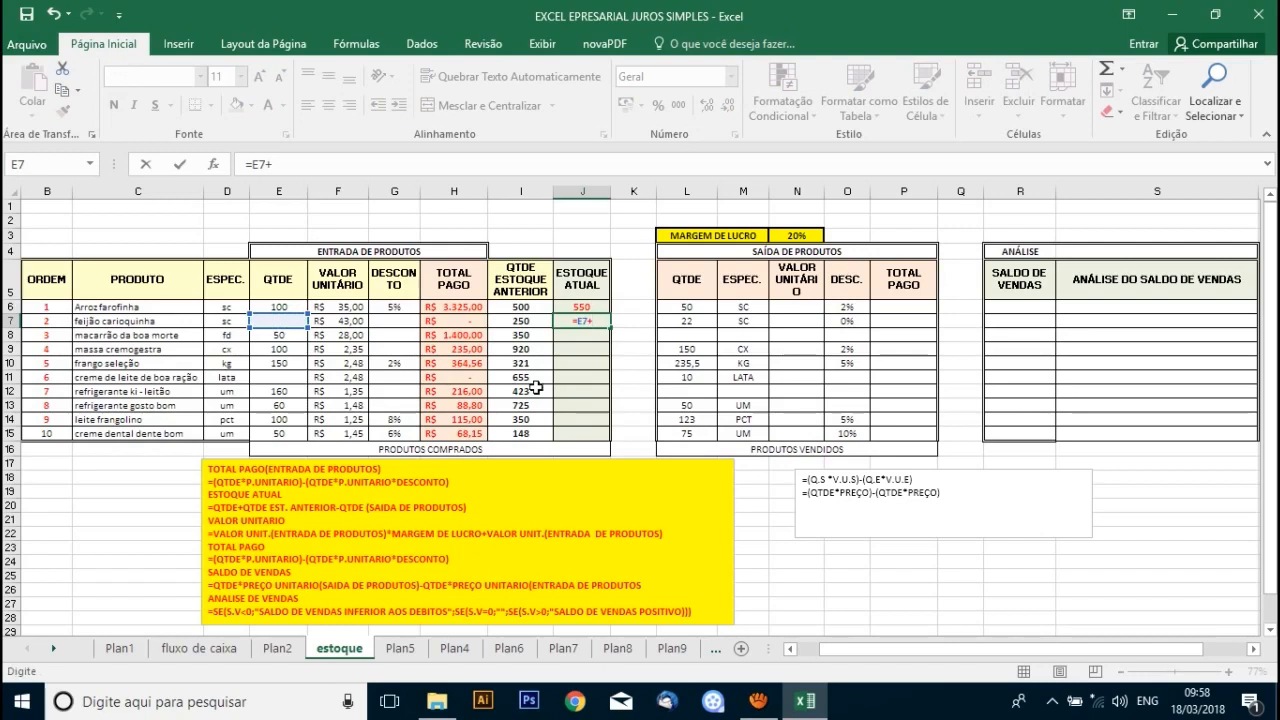
click(522, 320)
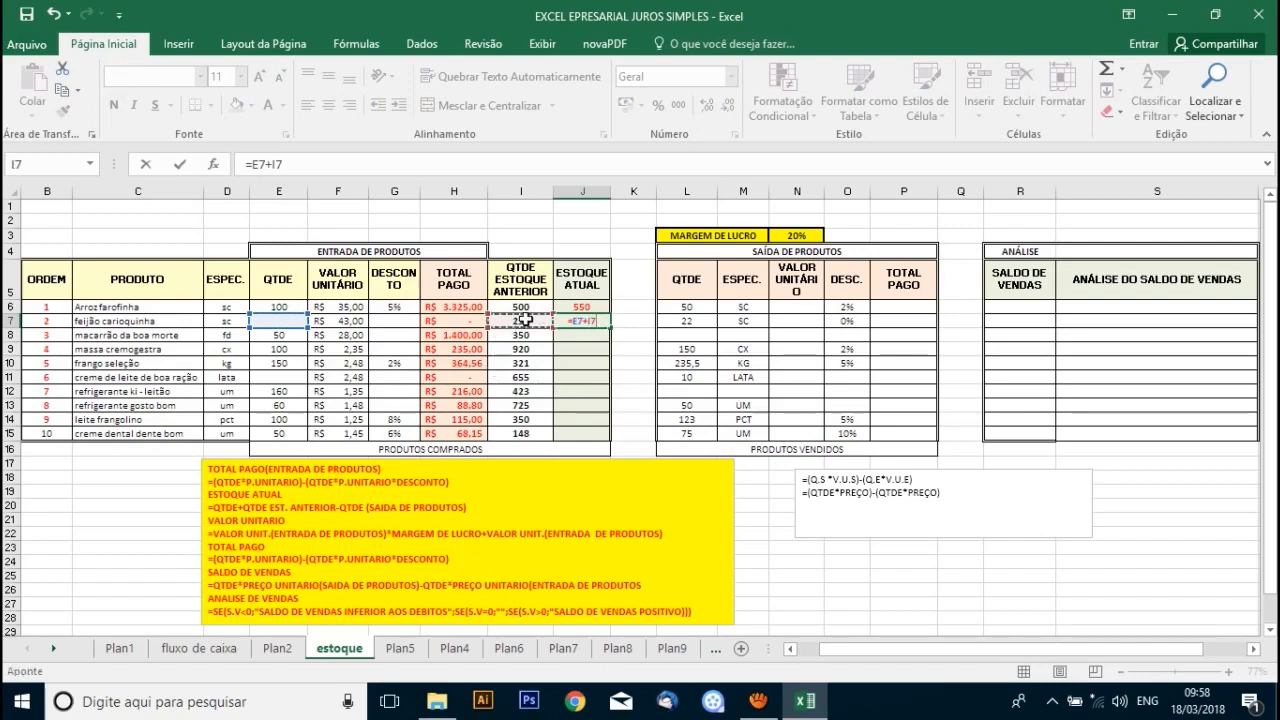
text(-)
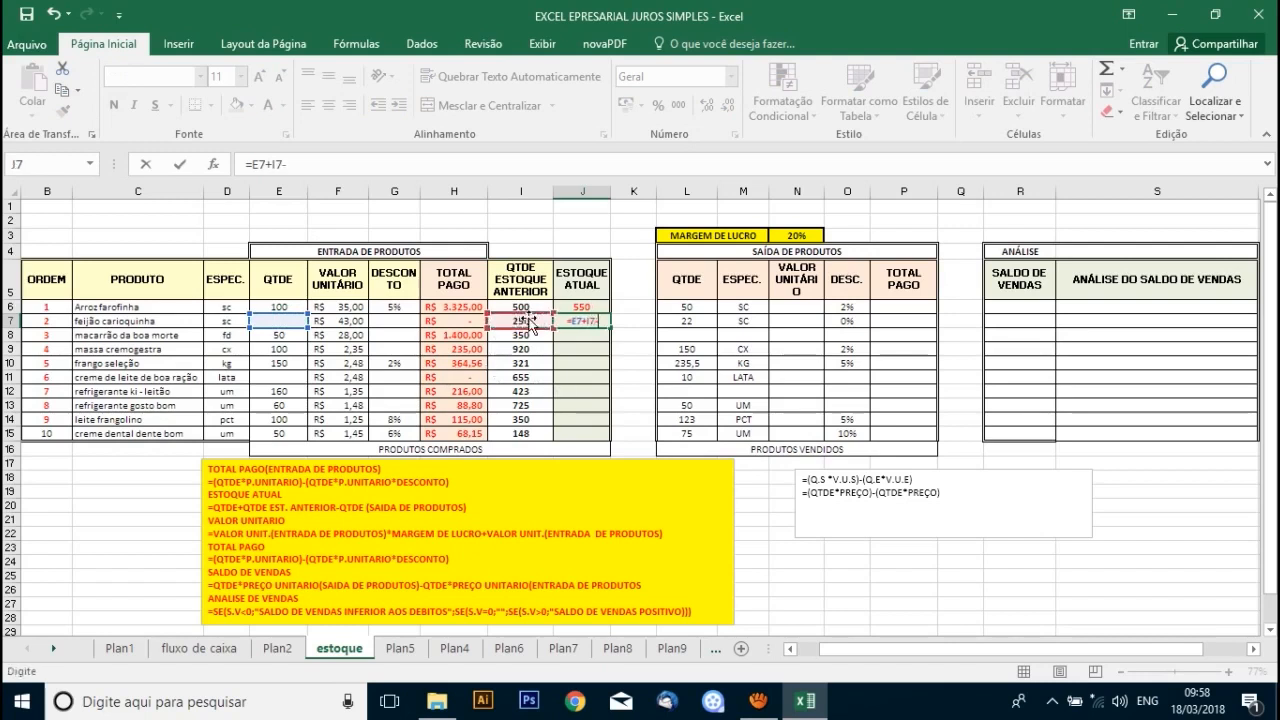
click(677, 322)
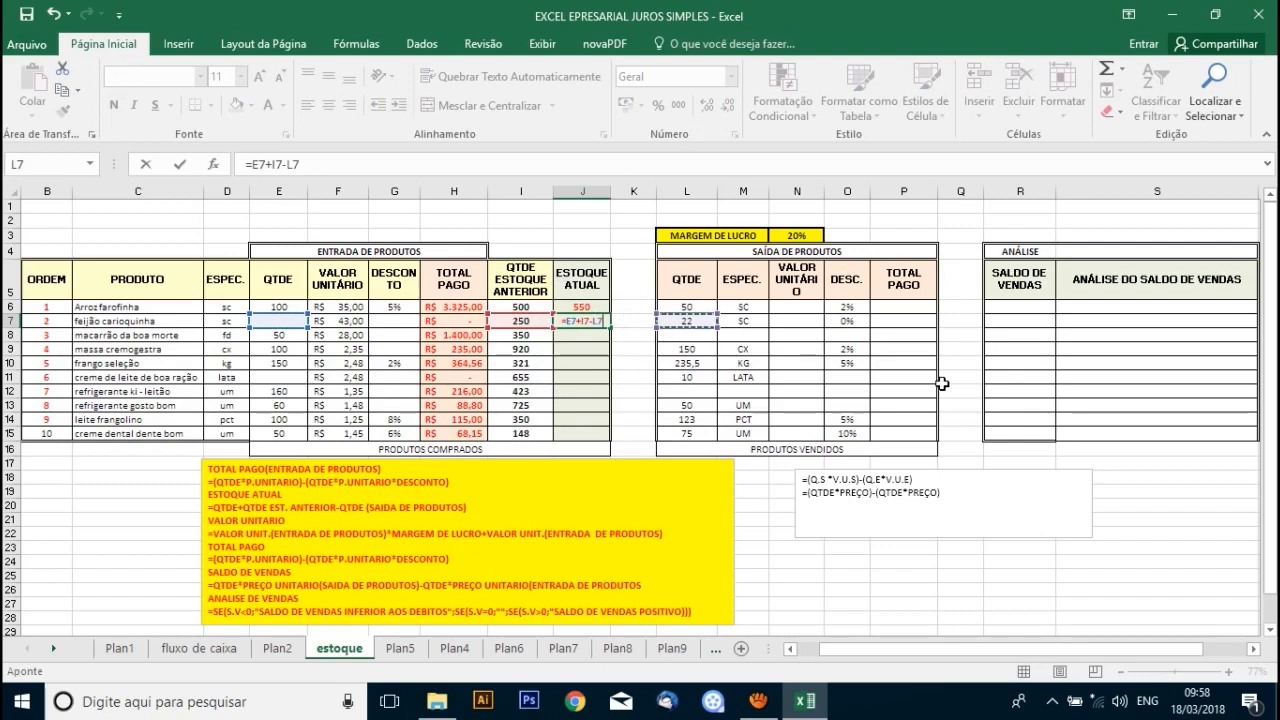
key(Return)
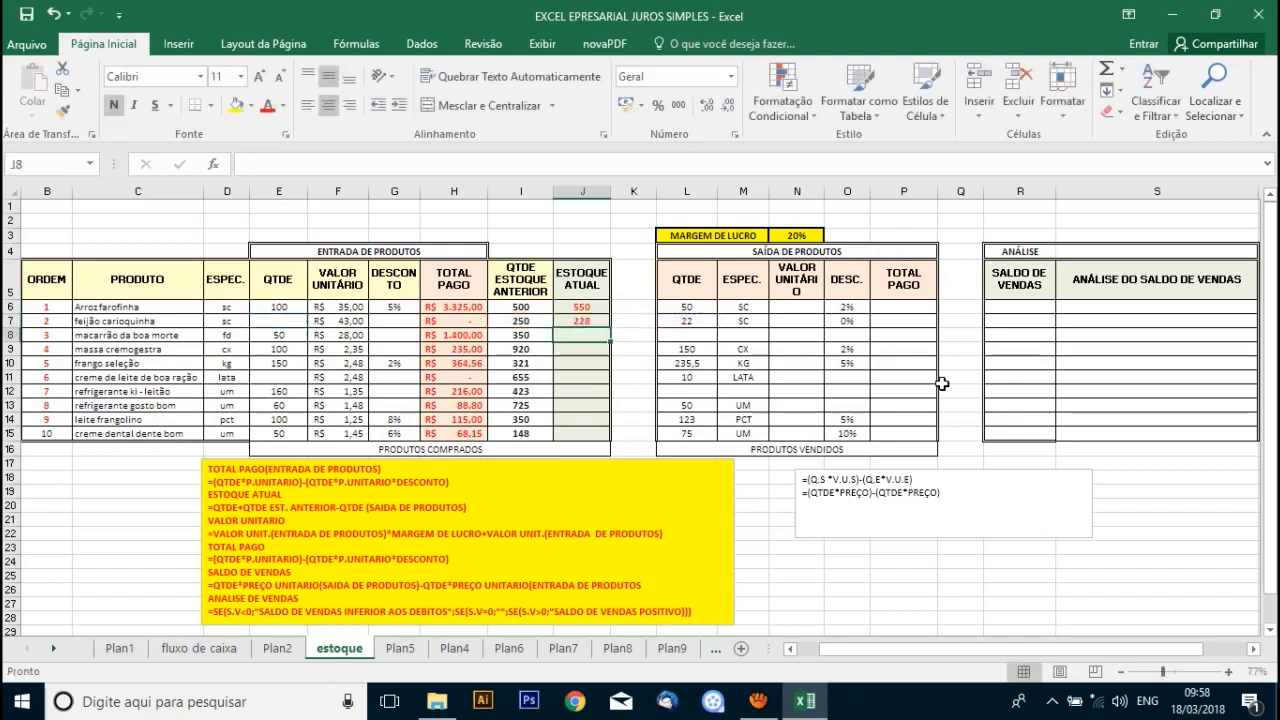
Fill the Estoque Atual formula from J7 down through J15 and check the copied formula in J10
click(603, 320)
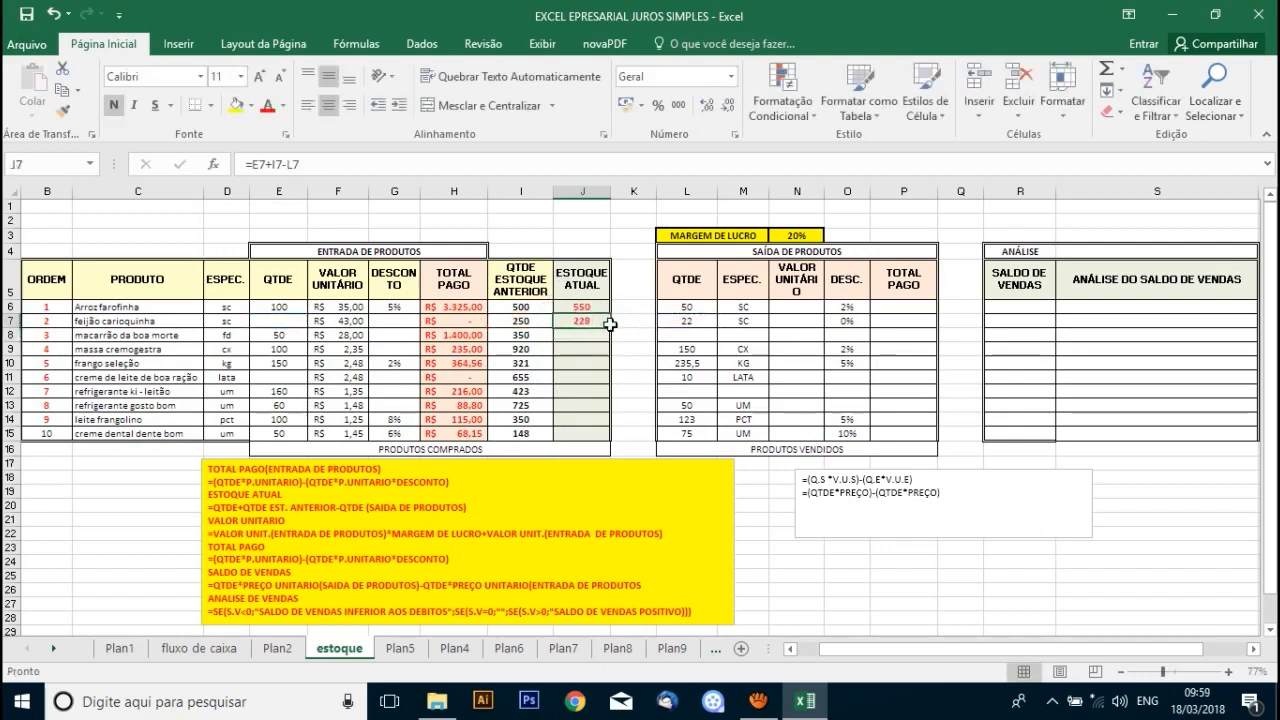
drag(610, 327, 611, 437)
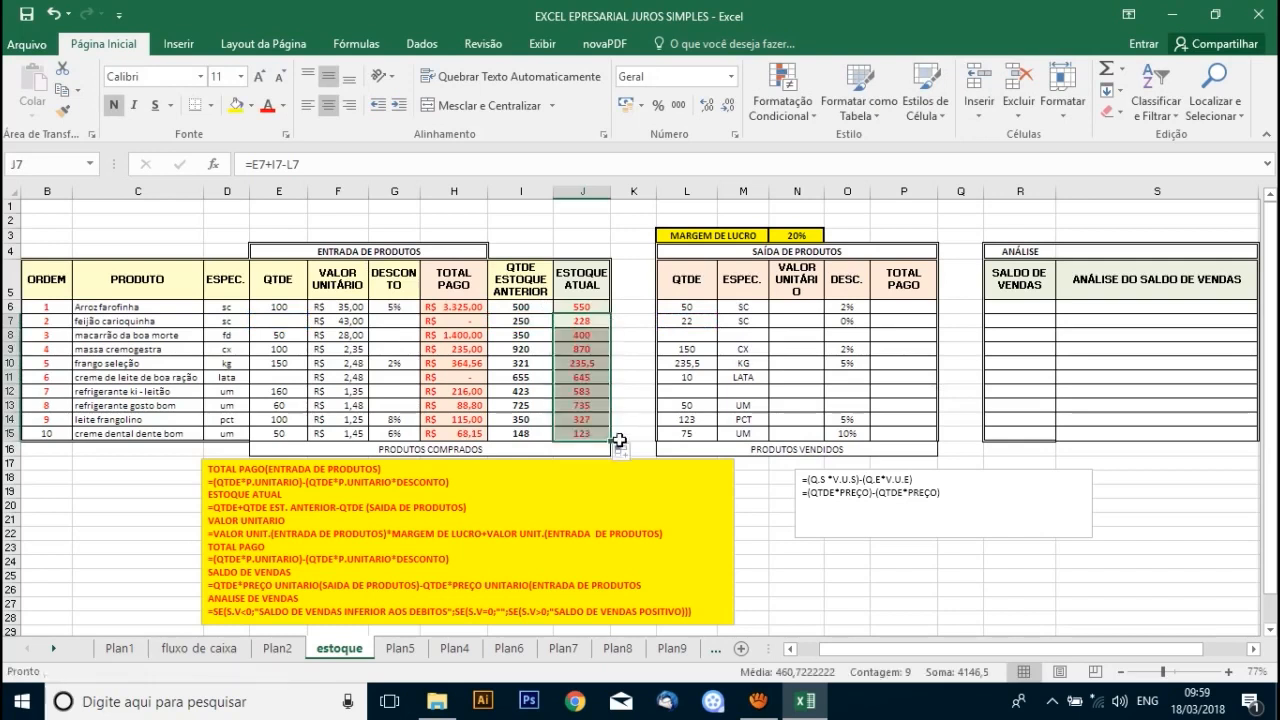
click(586, 364)
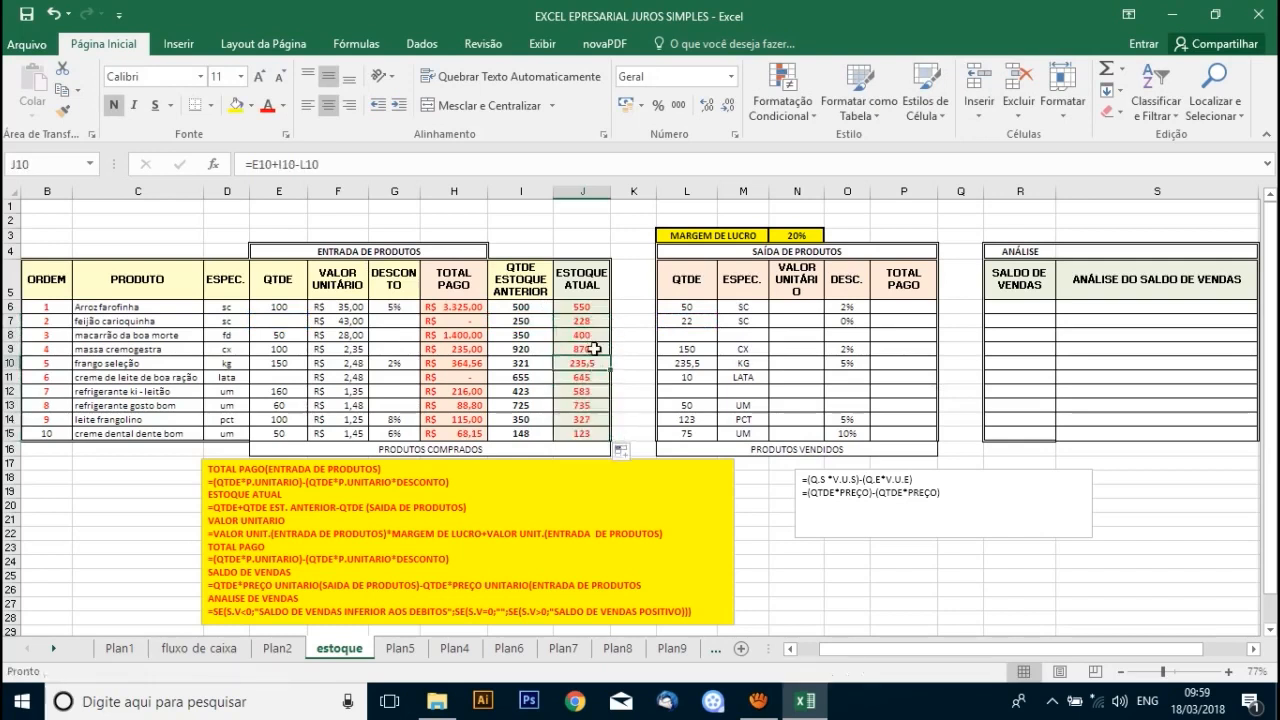
Calculate the first product's sale Valor Unitário in N6 with the formula =F6*N3+F6 and check it
click(815, 302)
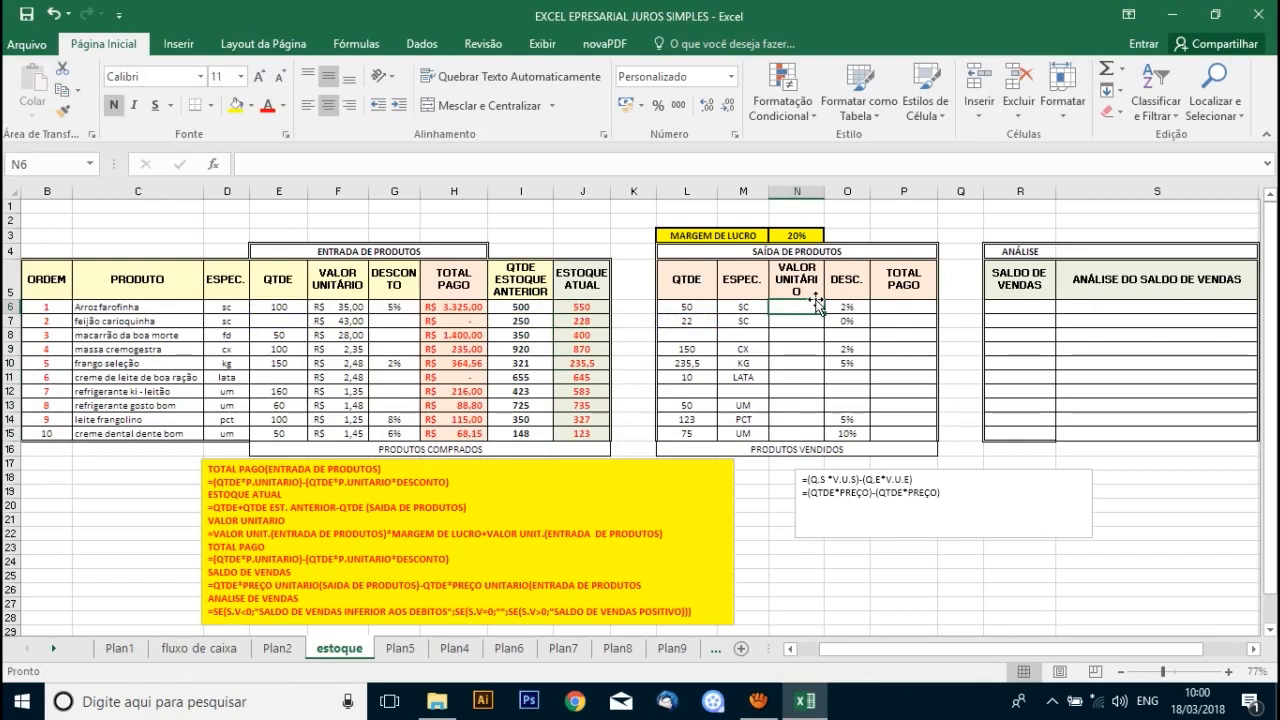
text(=)
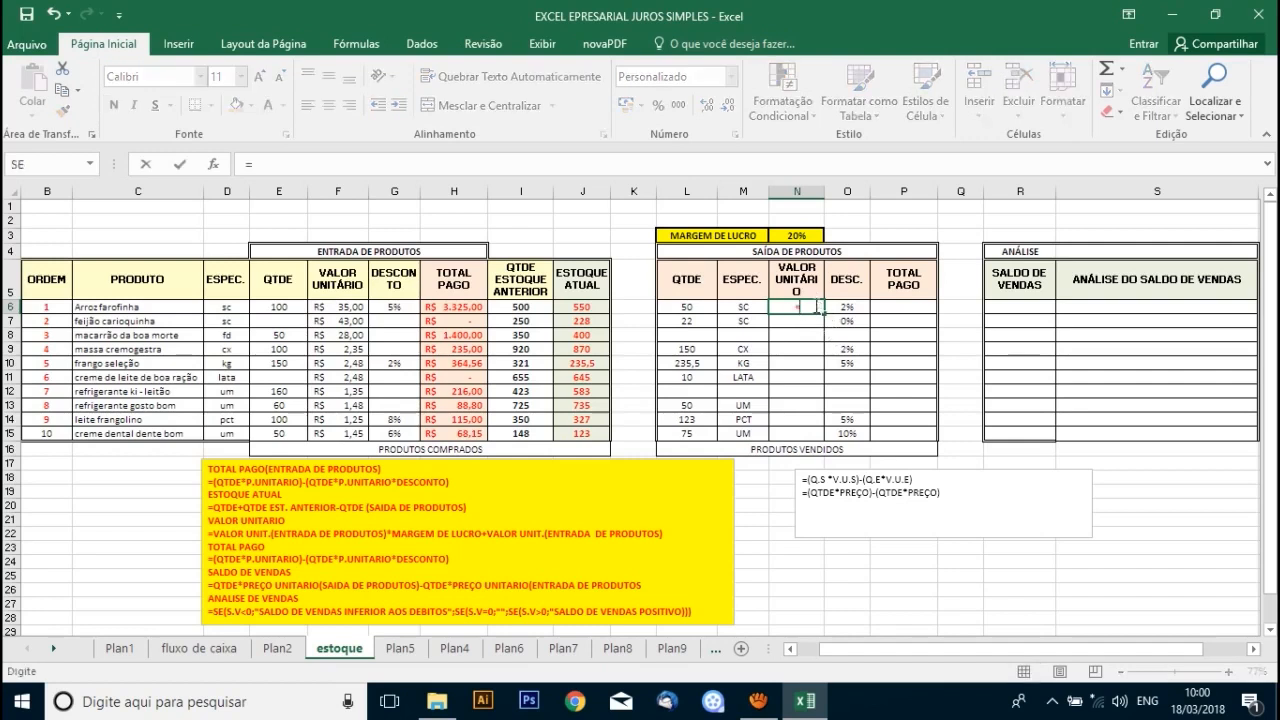
click(343, 307)
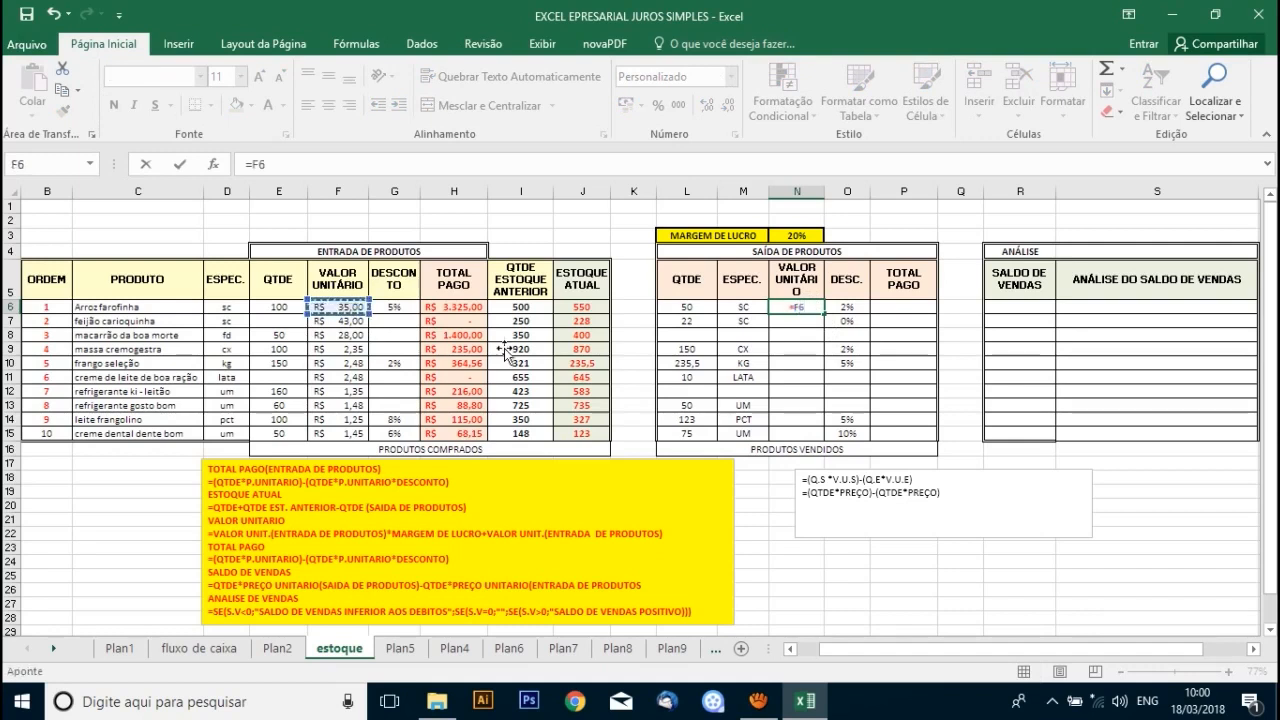
text(*)
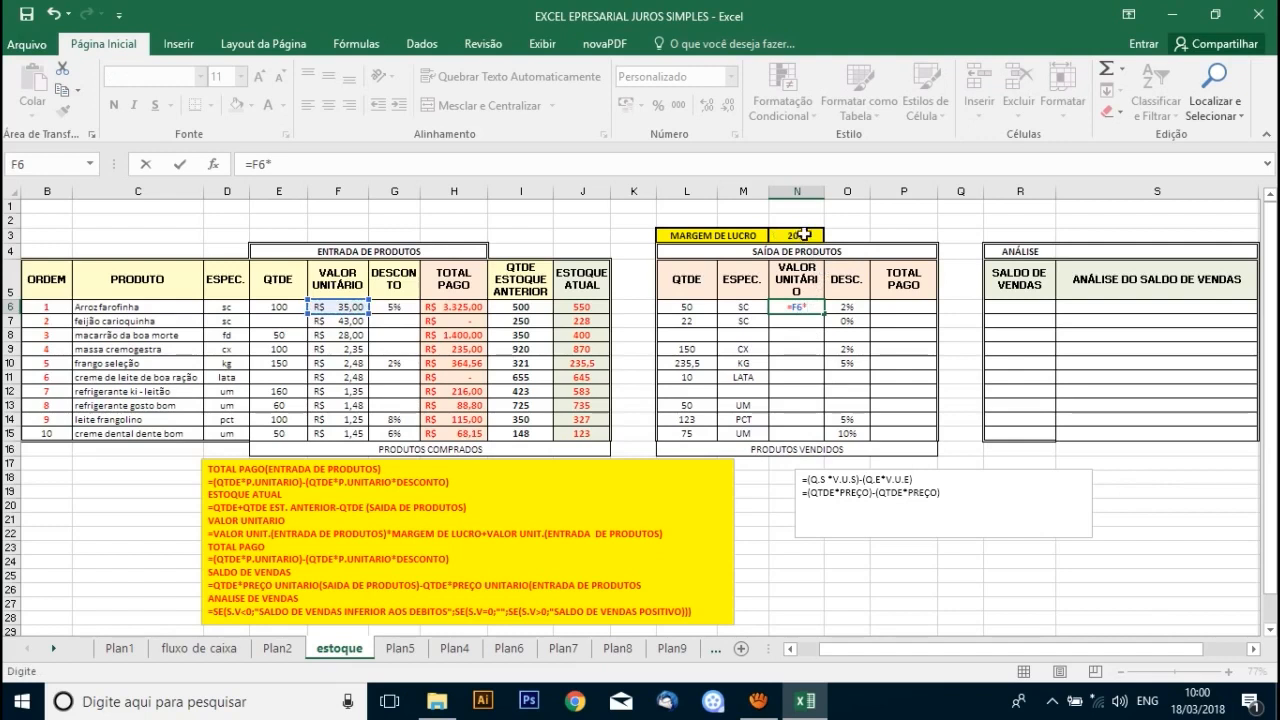
click(804, 234)
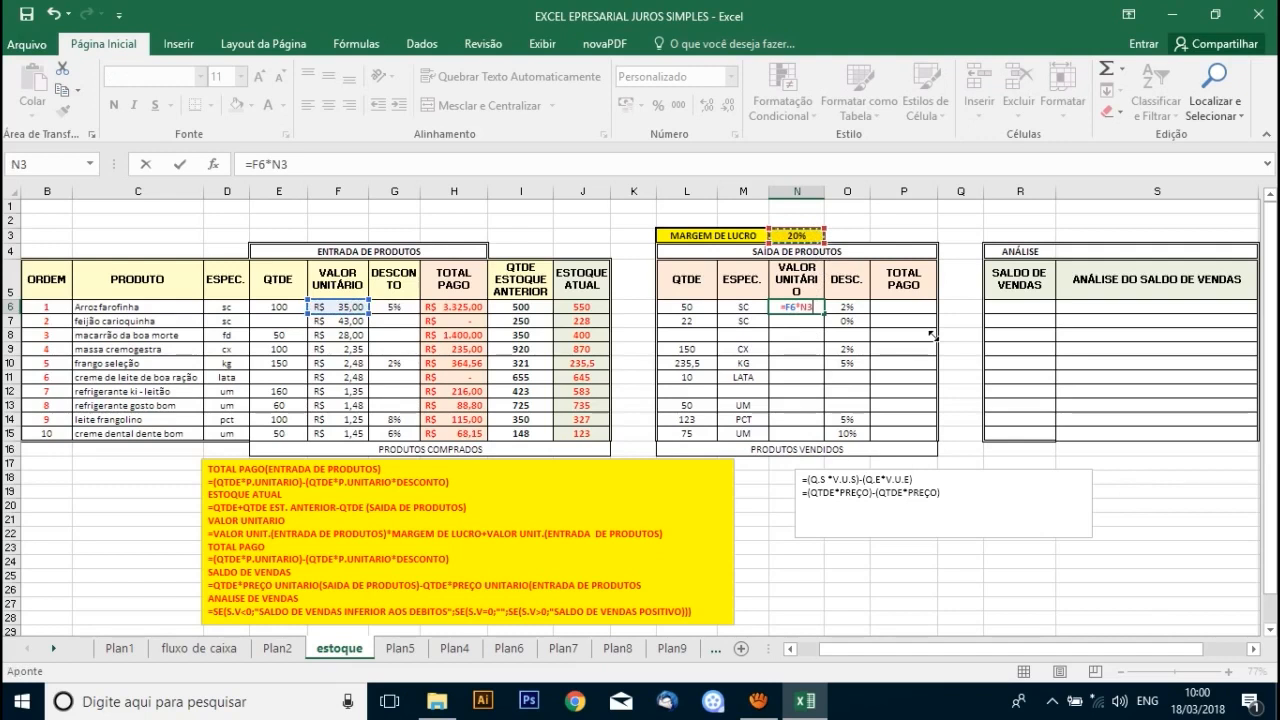
text(+)
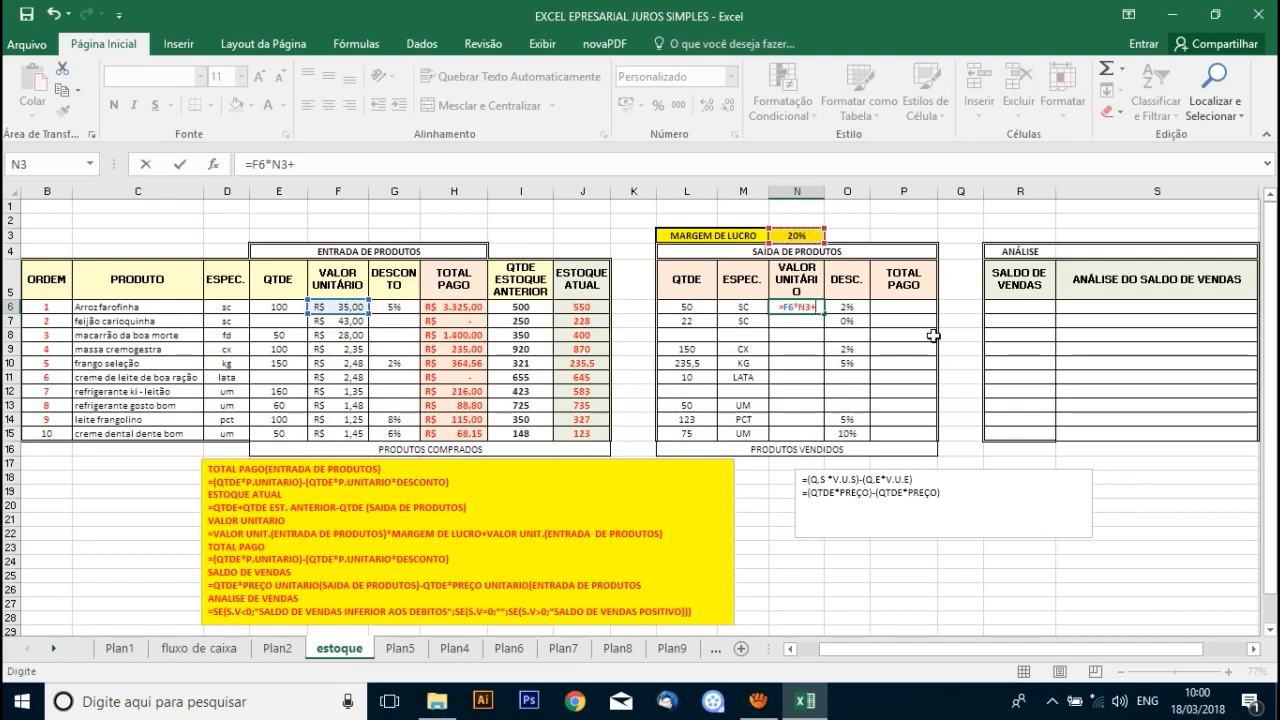
click(336, 307)
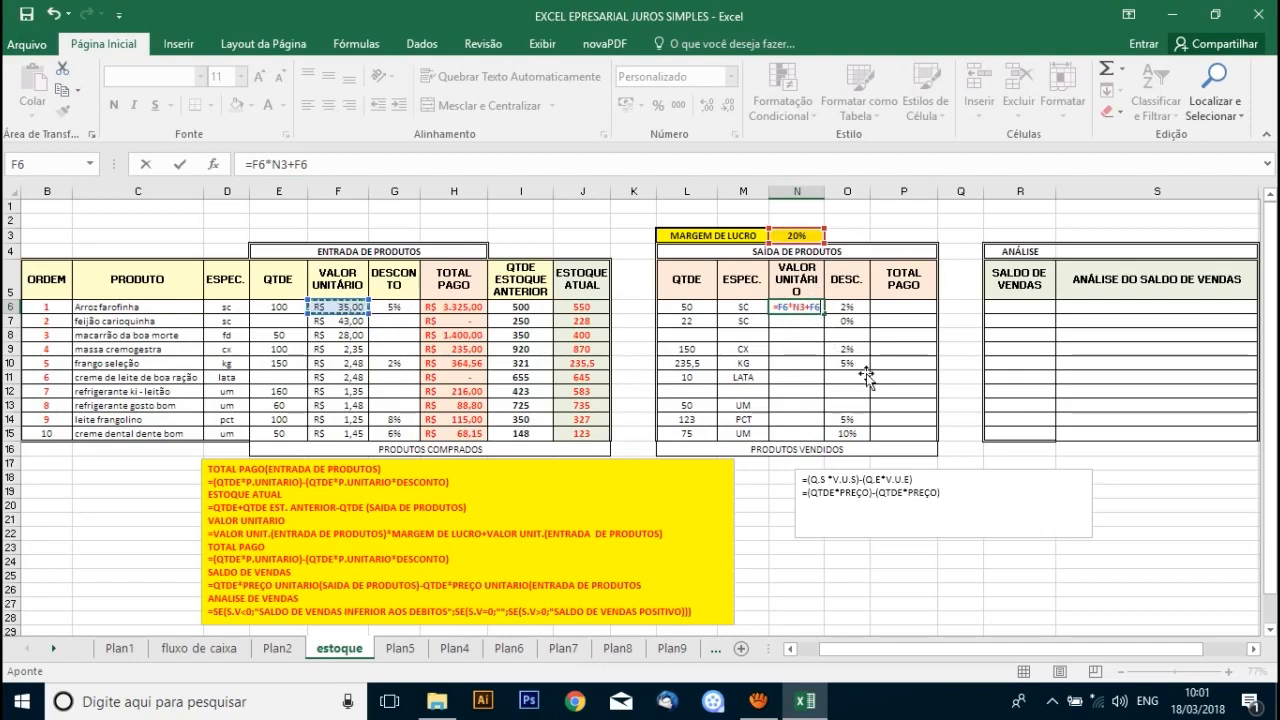
key(Return)
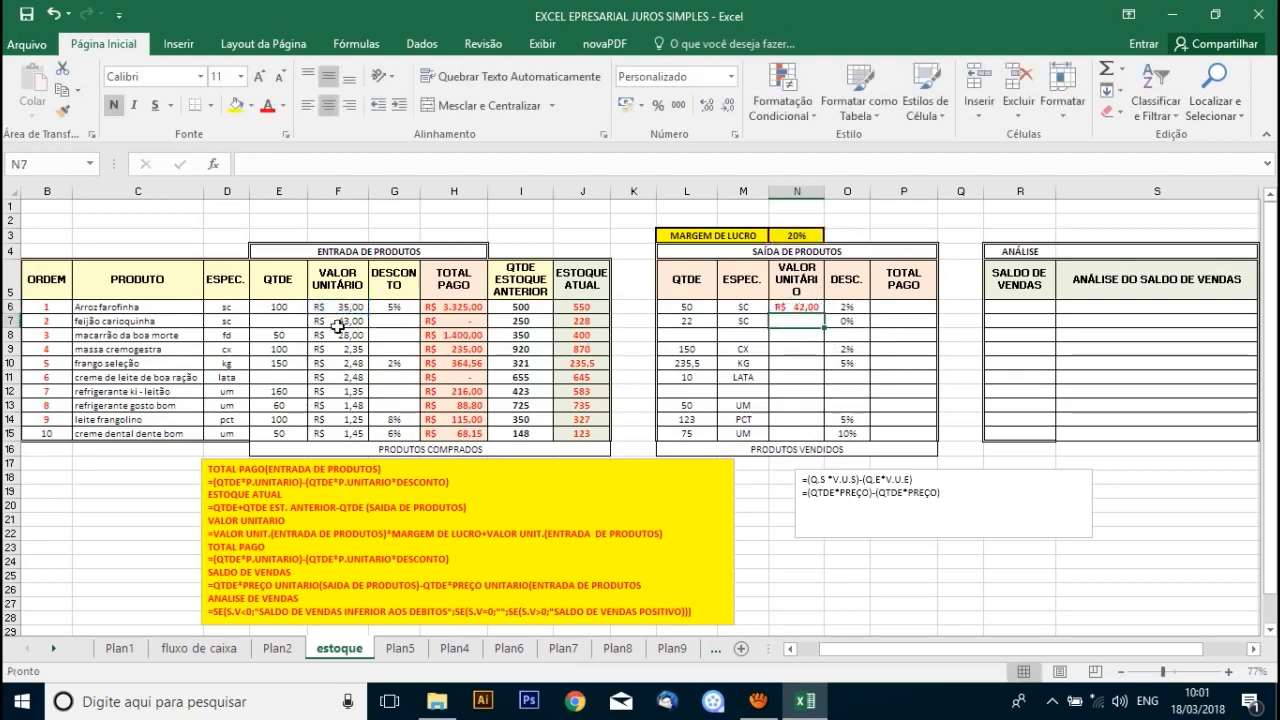
click(803, 309)
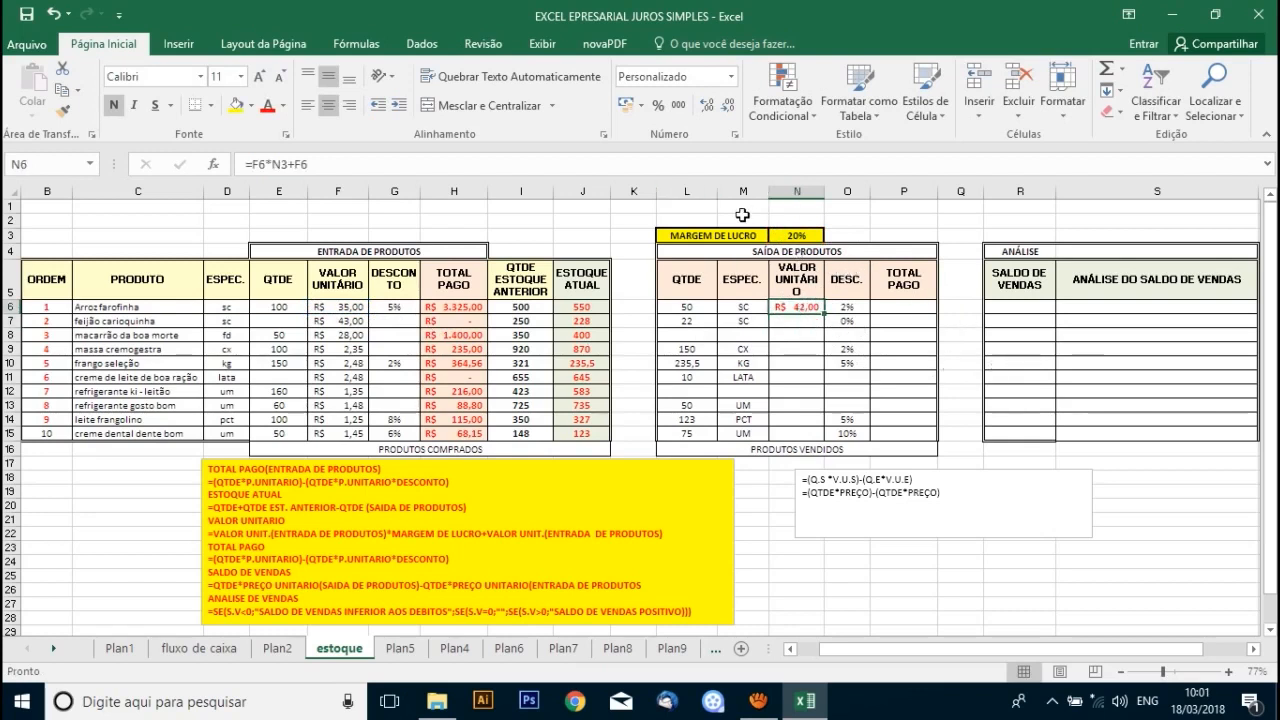
Insert a blank row at row 2, above the Margem de Lucro cells
right_click(10, 220)
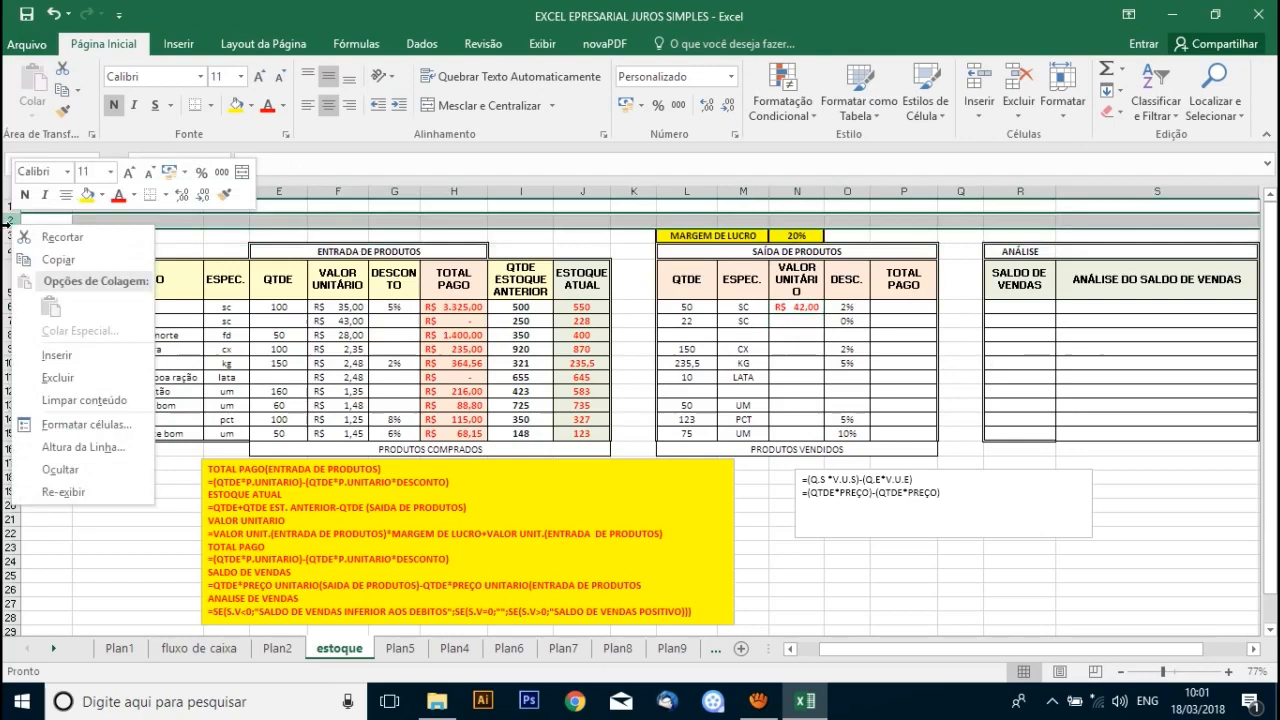
click(70, 354)
Calculate the first product's profit amount separately in M2 with the formula =F7*N4
click(752, 224)
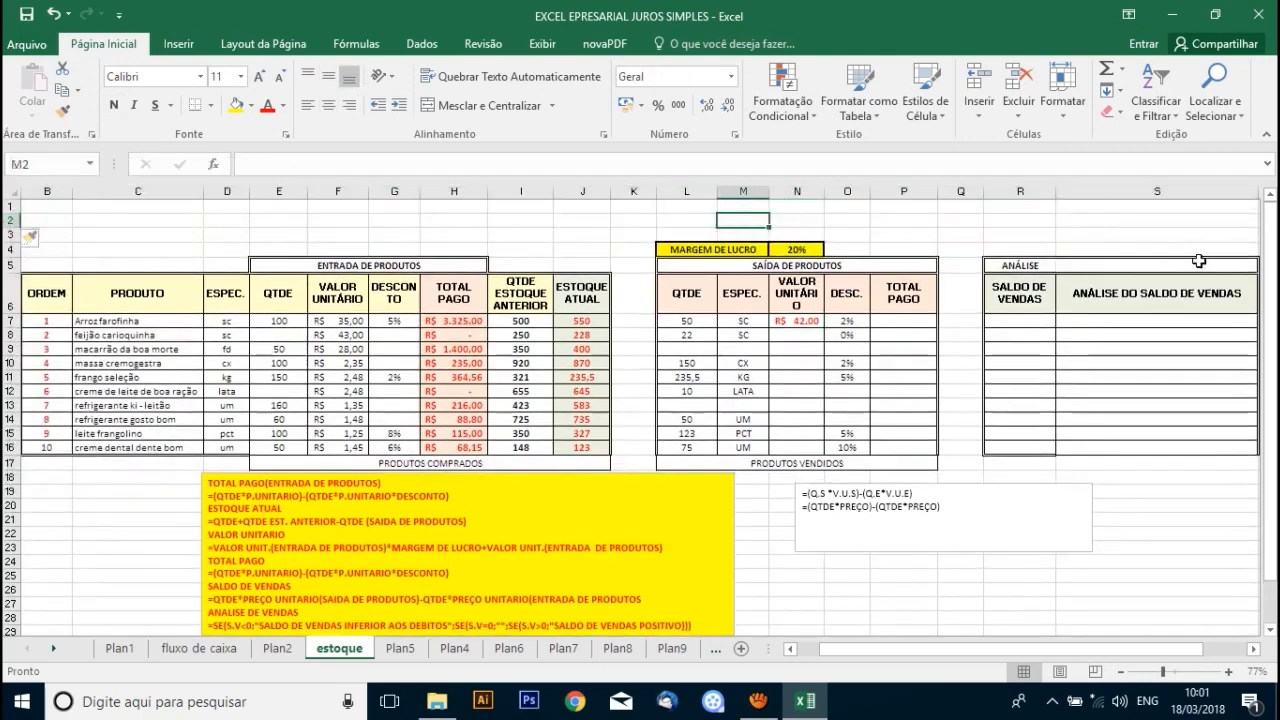
text(=)
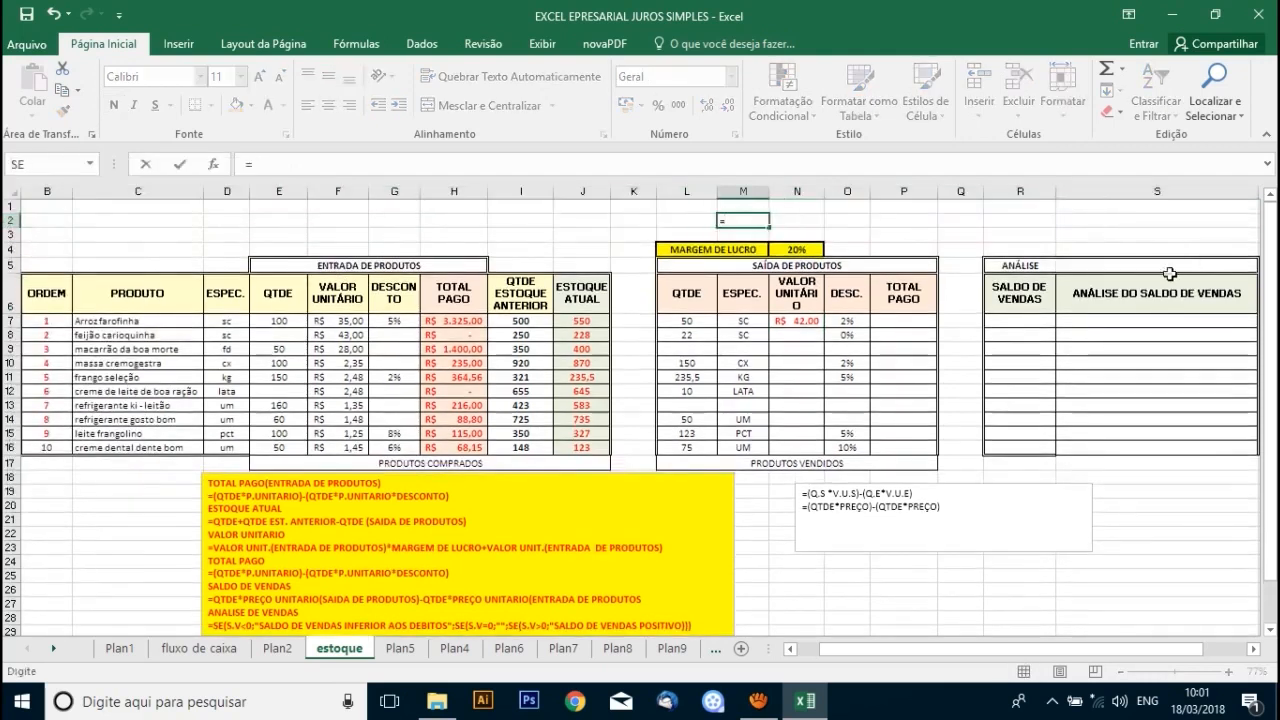
click(341, 324)
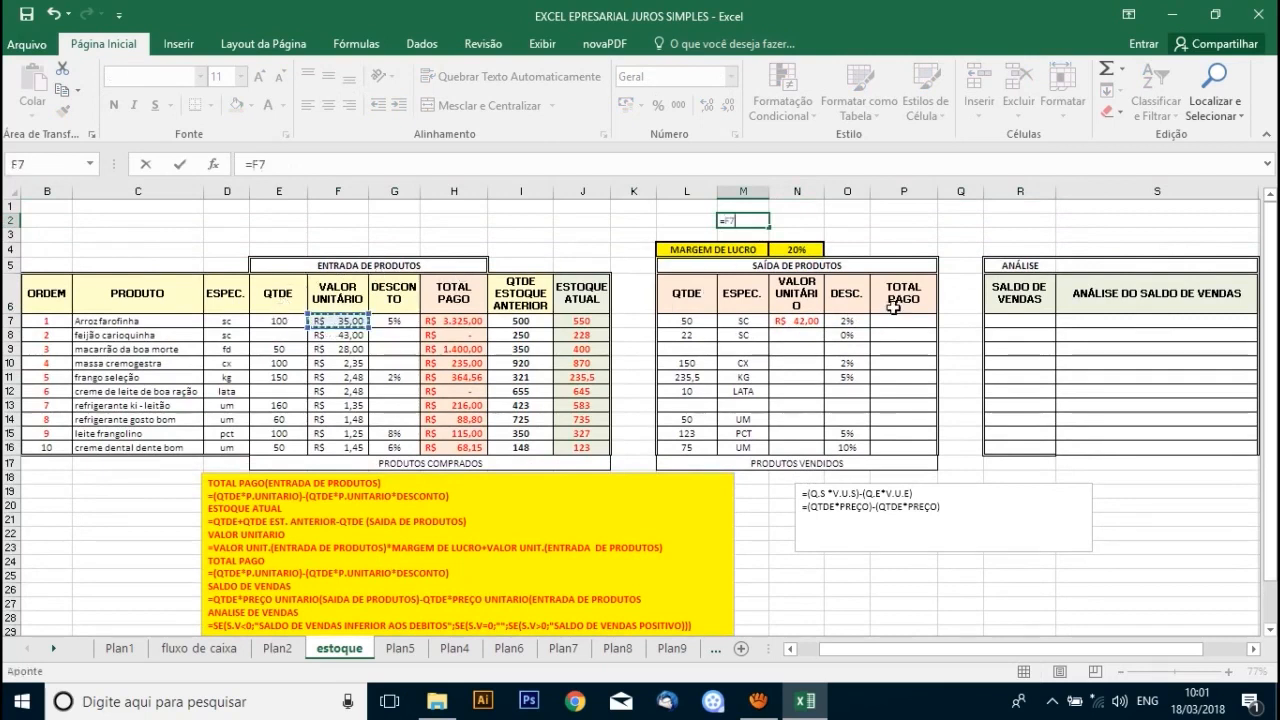
text(*)
key(Right)
key(Down)
key(Down)
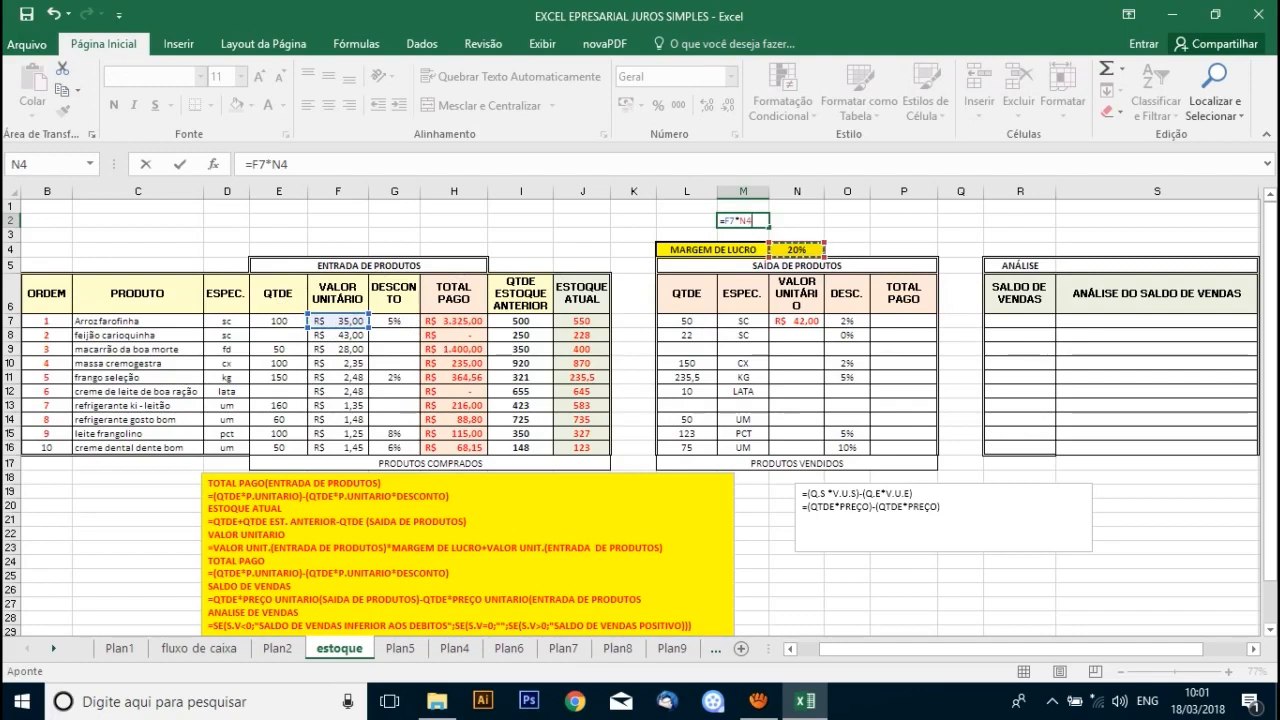
key(Return)
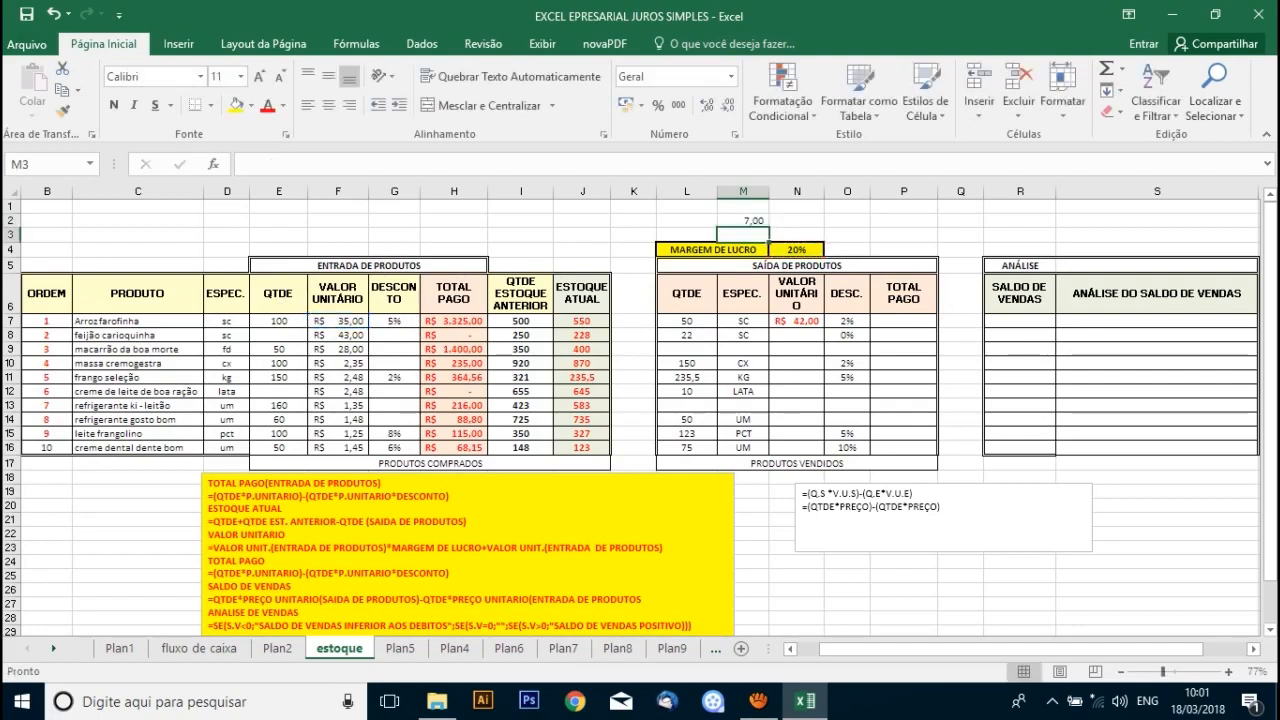
Add the profit amount to the purchase unit price in N2 with the formula =M2+F7
click(795, 220)
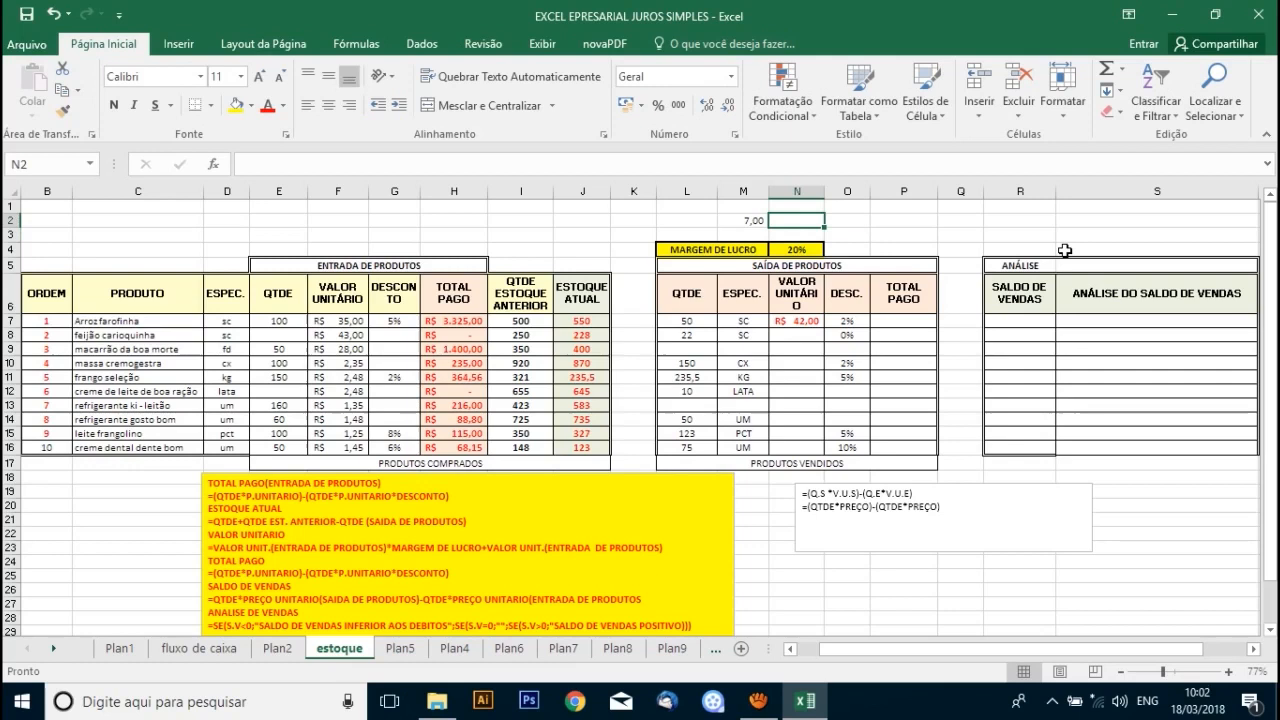
text(=)
click(759, 218)
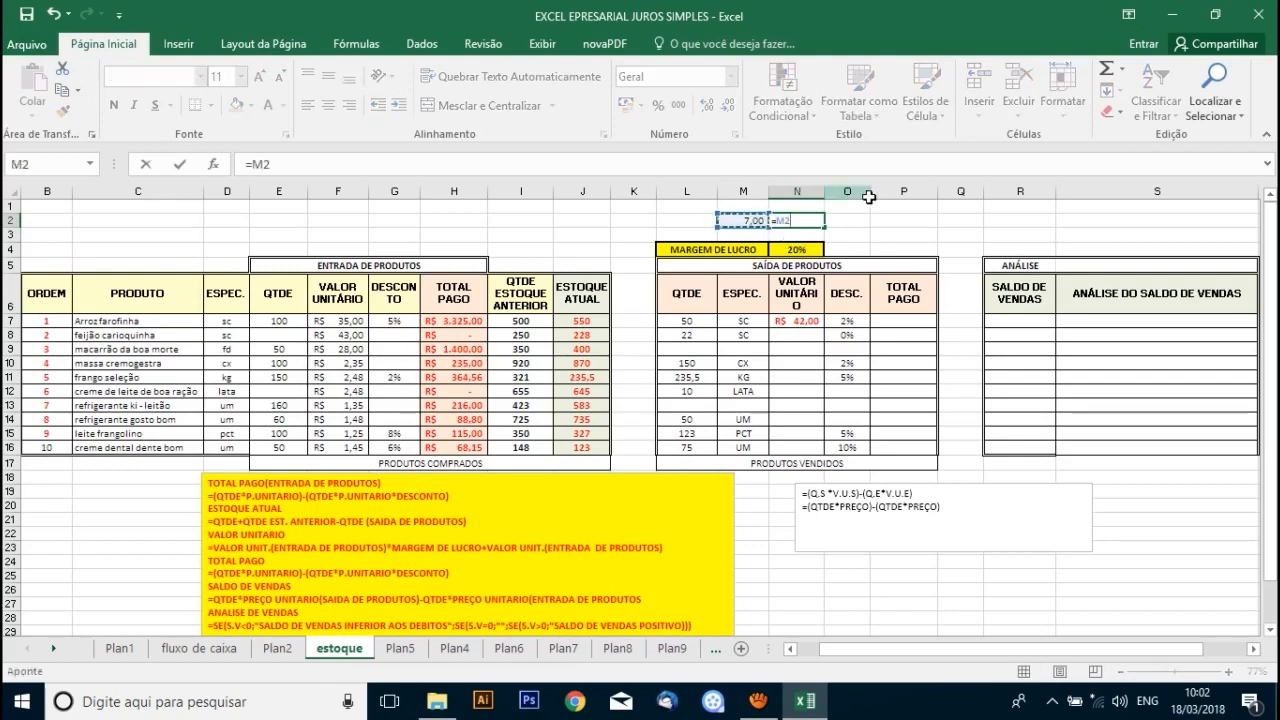
text(+)
click(338, 321)
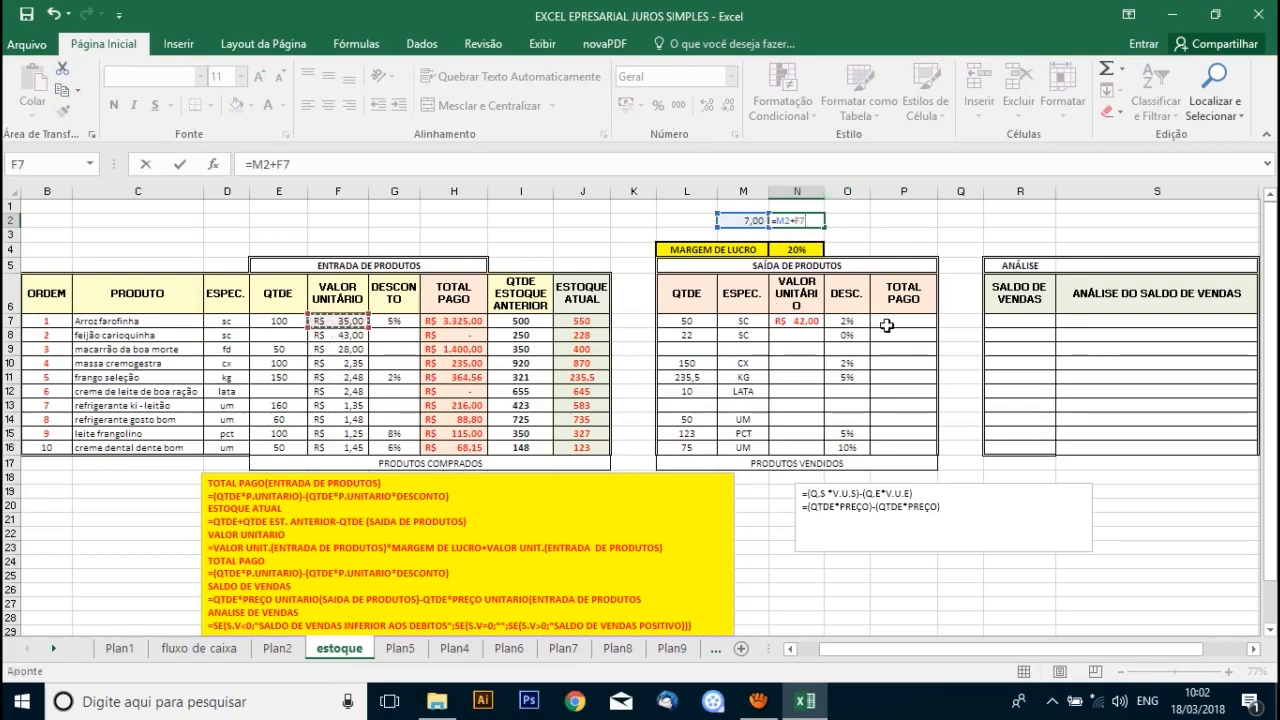
key(Return)
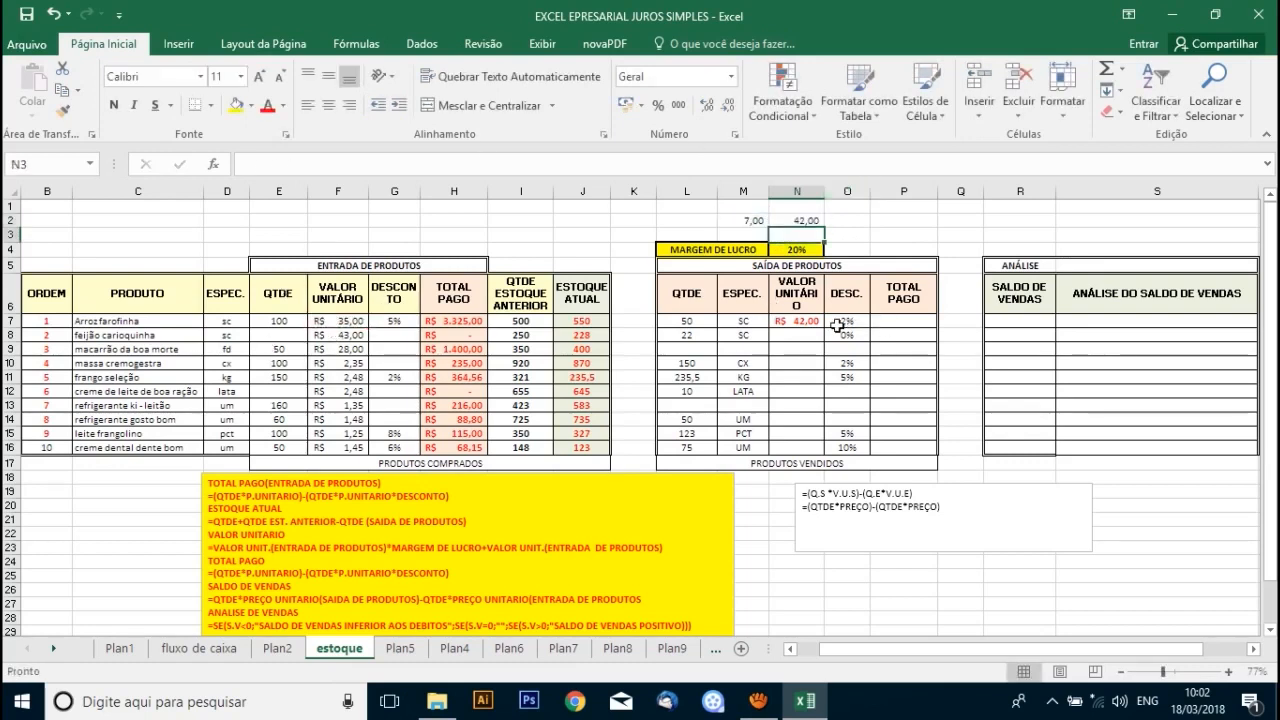
Check the sale price formula in N7 and clear the test calculations from M2:N2
click(797, 324)
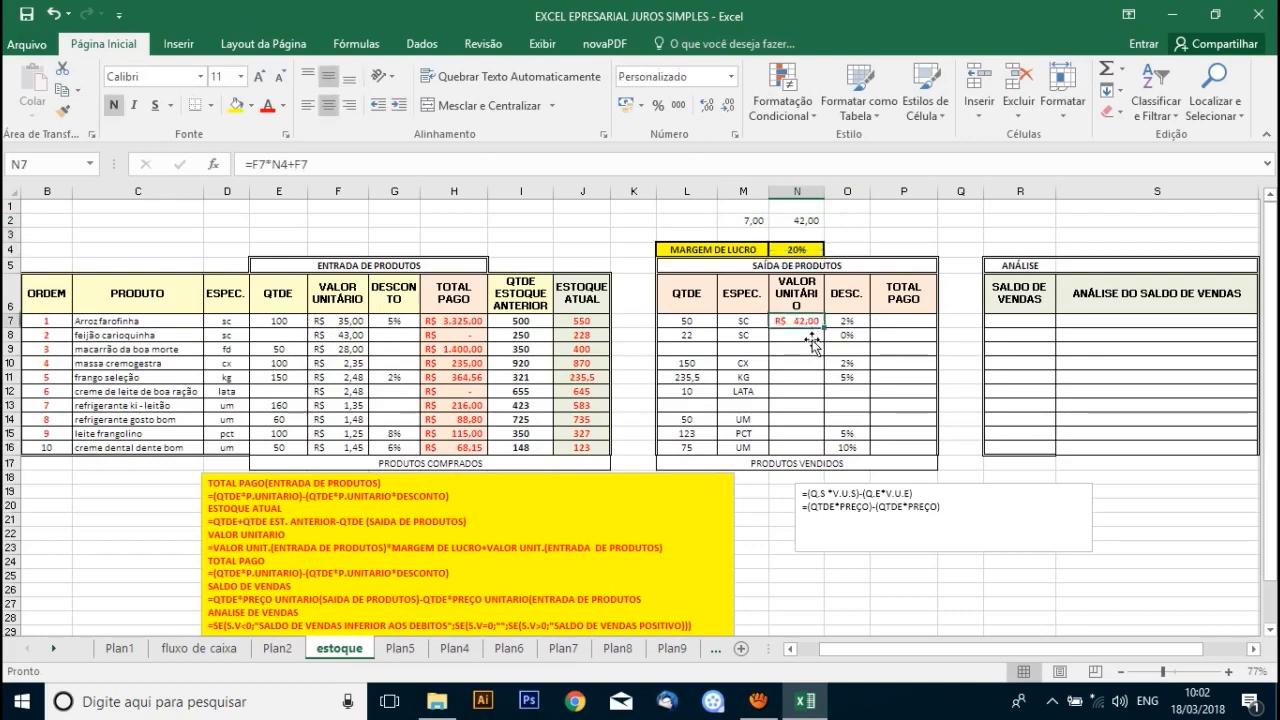
drag(755, 223, 808, 220)
key(Delete)
Calculate the second product's sale Valor Unitário in N8 with the formula =F8*N4+F8
click(791, 337)
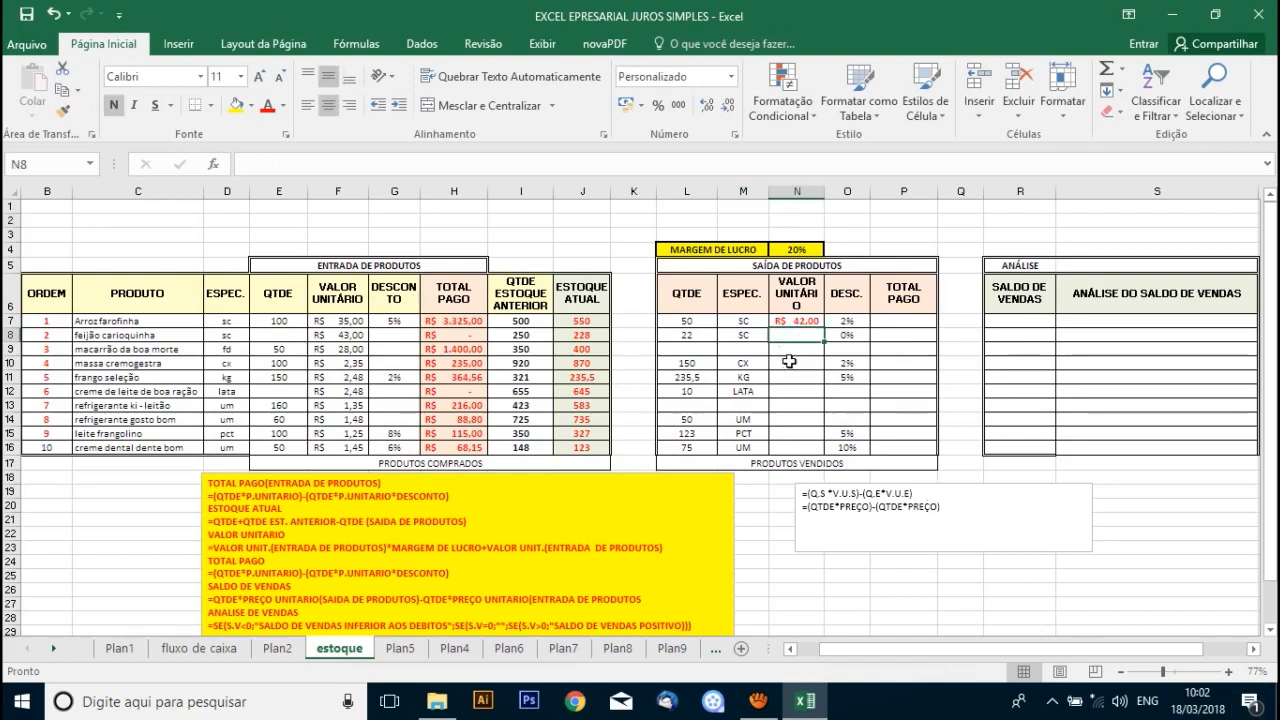
text(=)
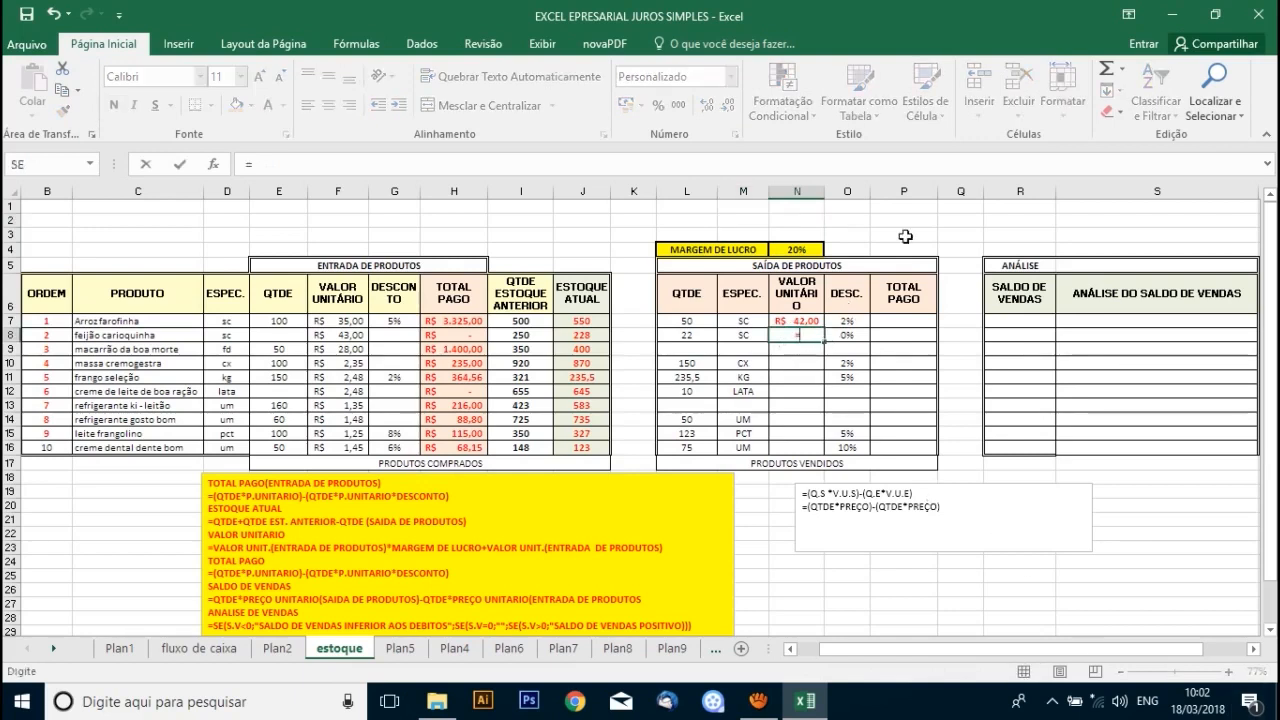
click(335, 337)
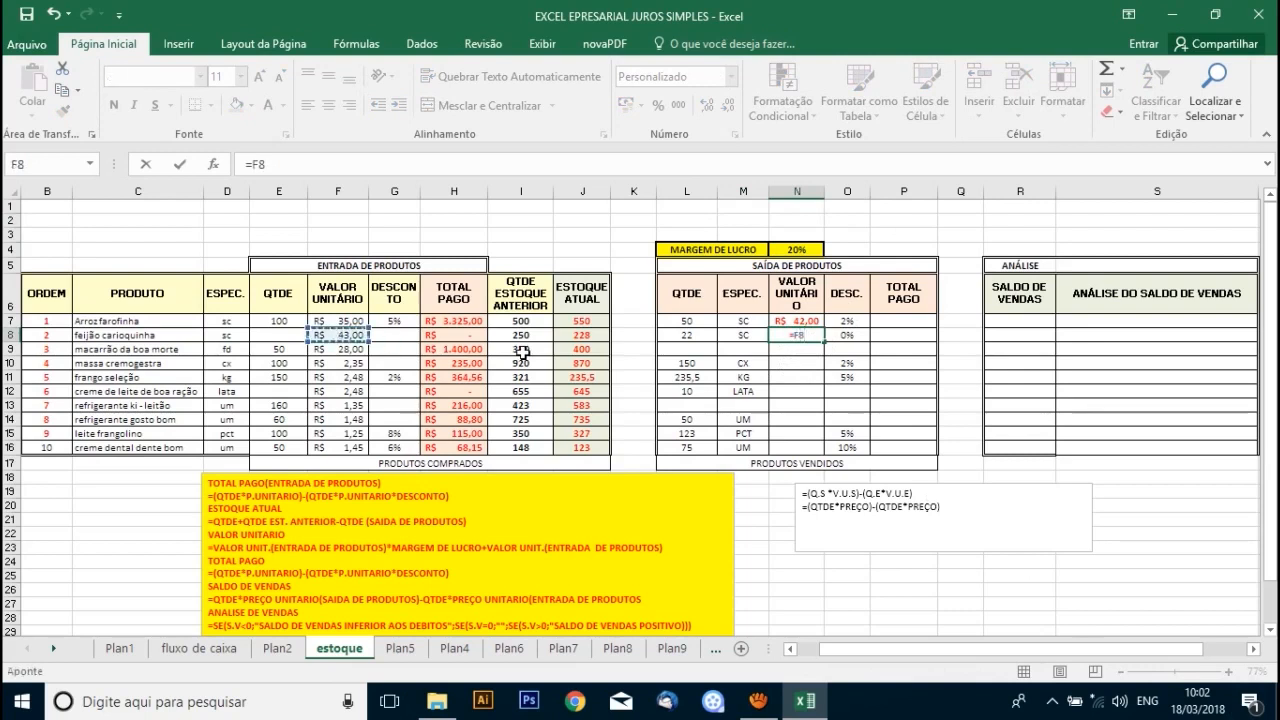
text(*)
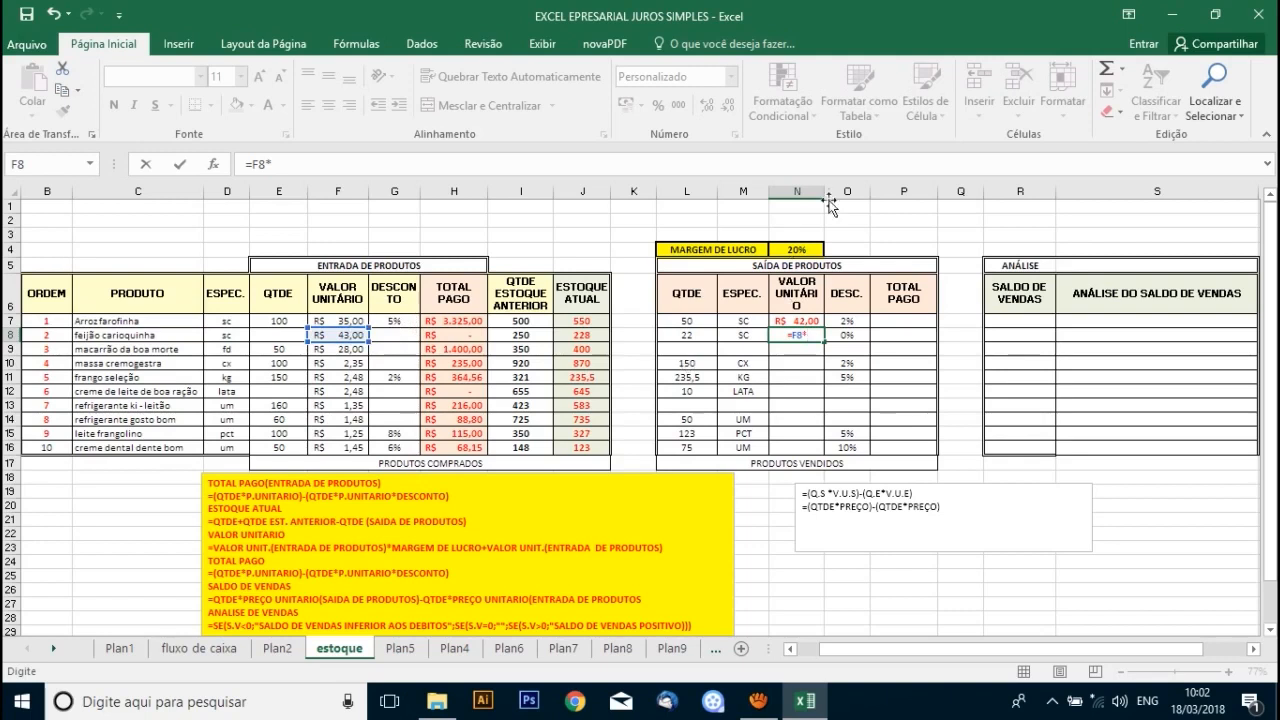
click(795, 249)
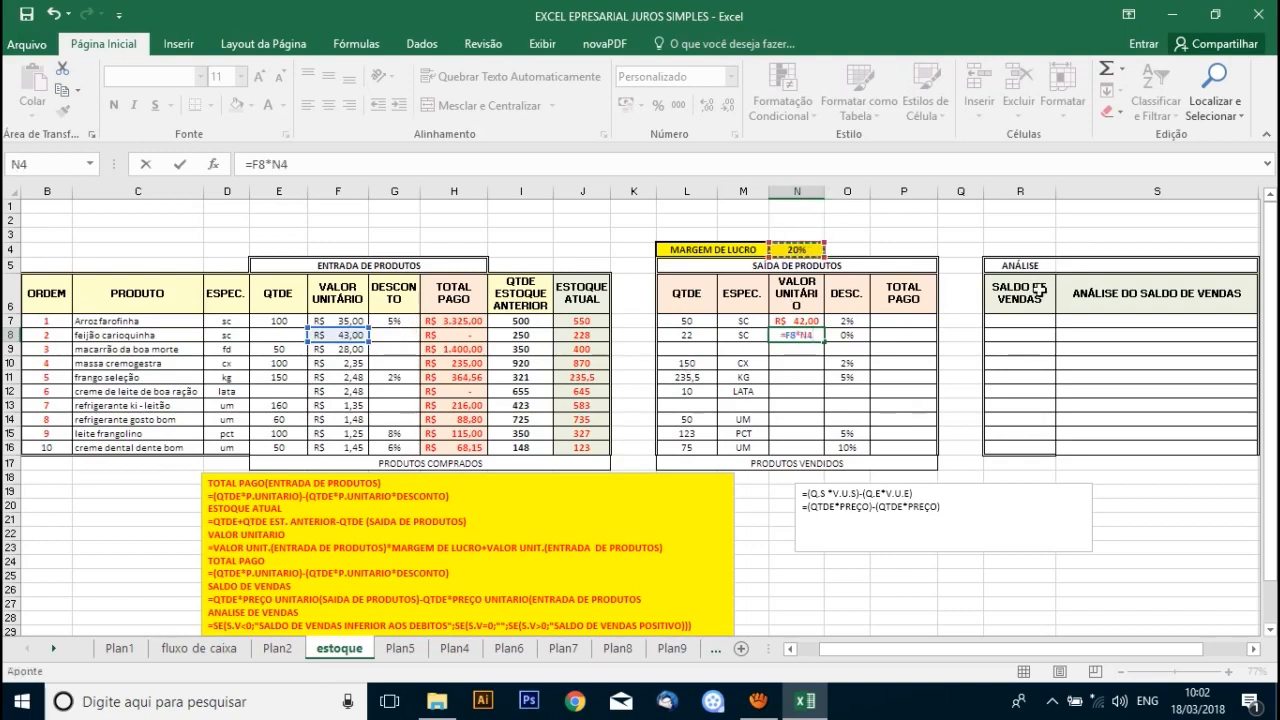
text(+)
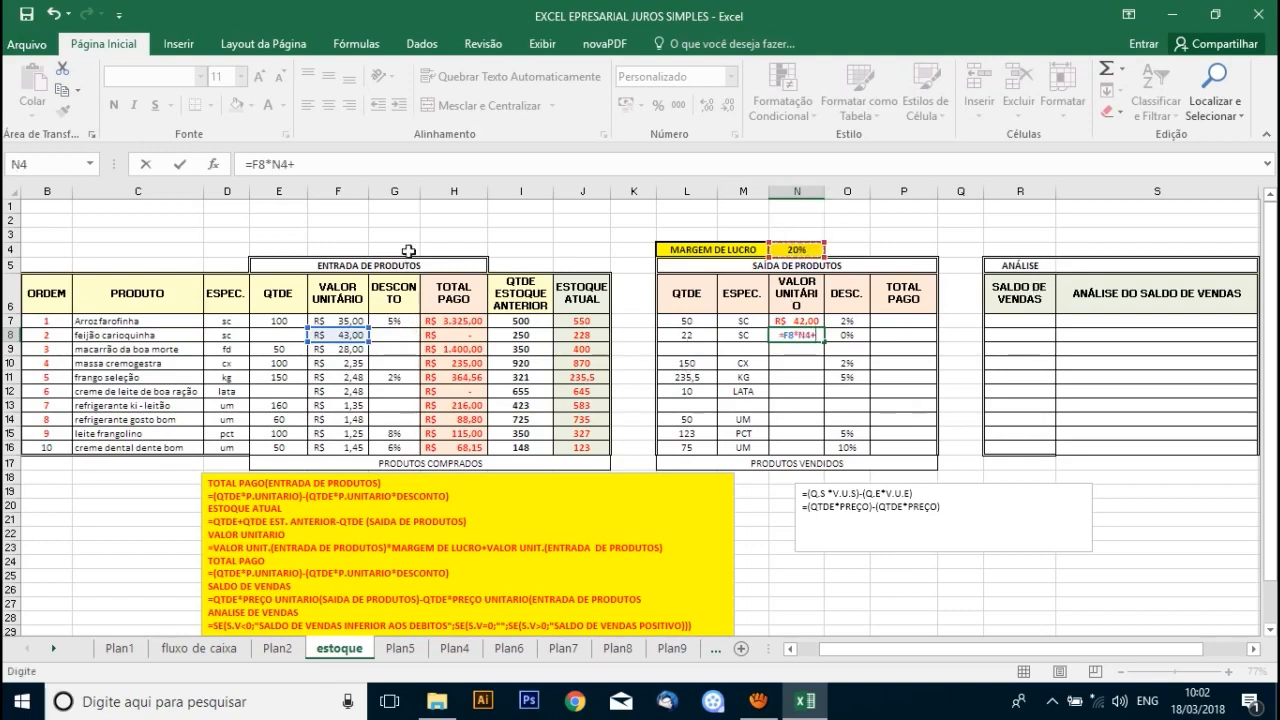
click(350, 336)
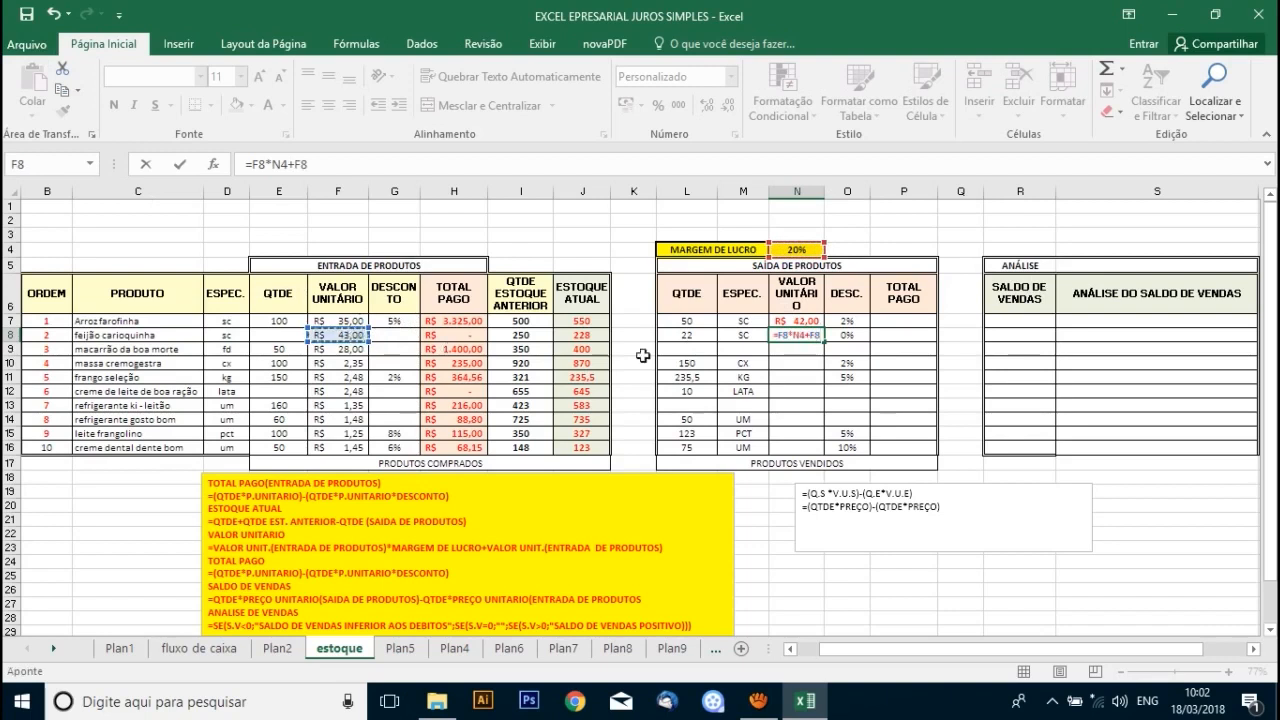
key(Return)
Fill the Valor Unitário formula from N8 down through N16 and check the copied formula in N10
click(812, 336)
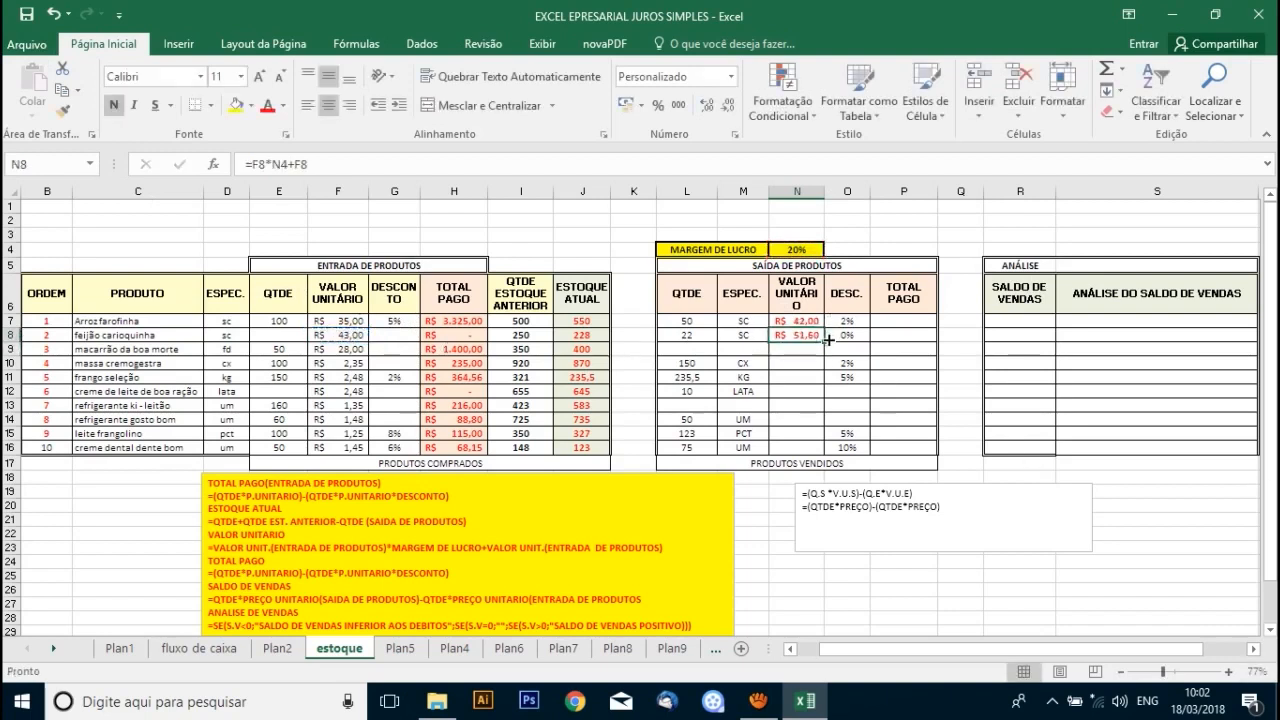
drag(826, 345, 826, 455)
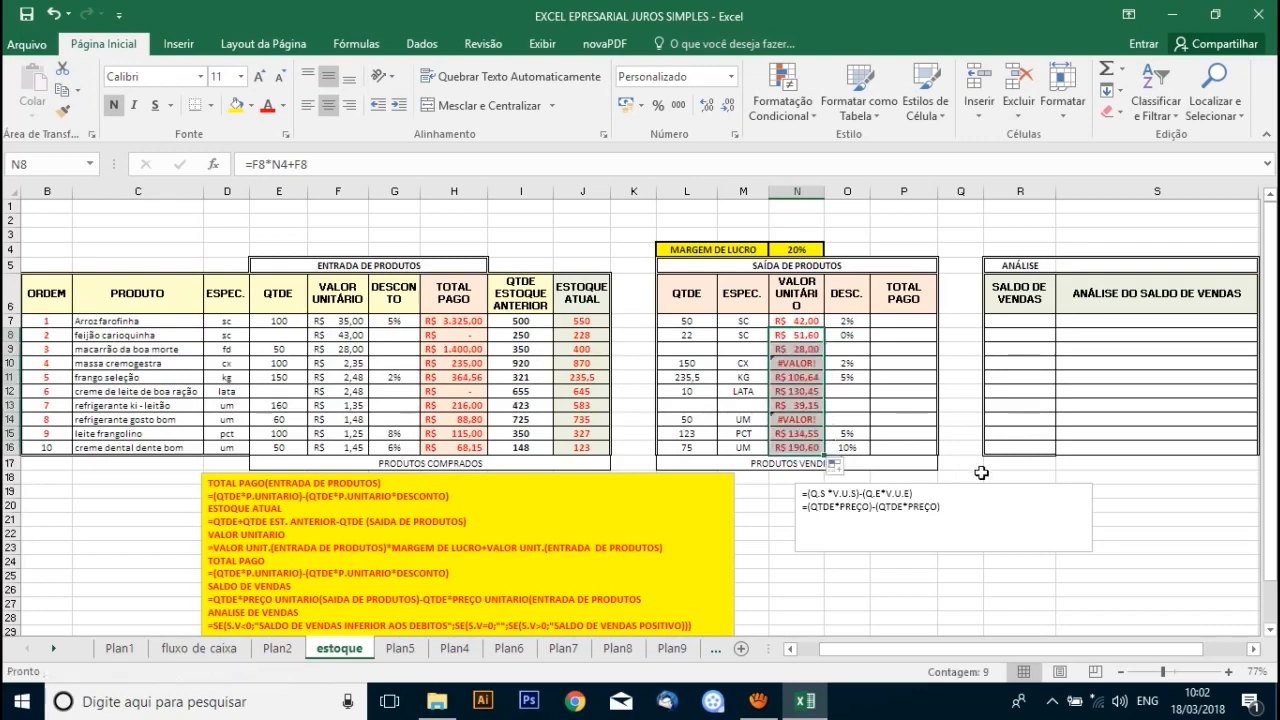
click(807, 363)
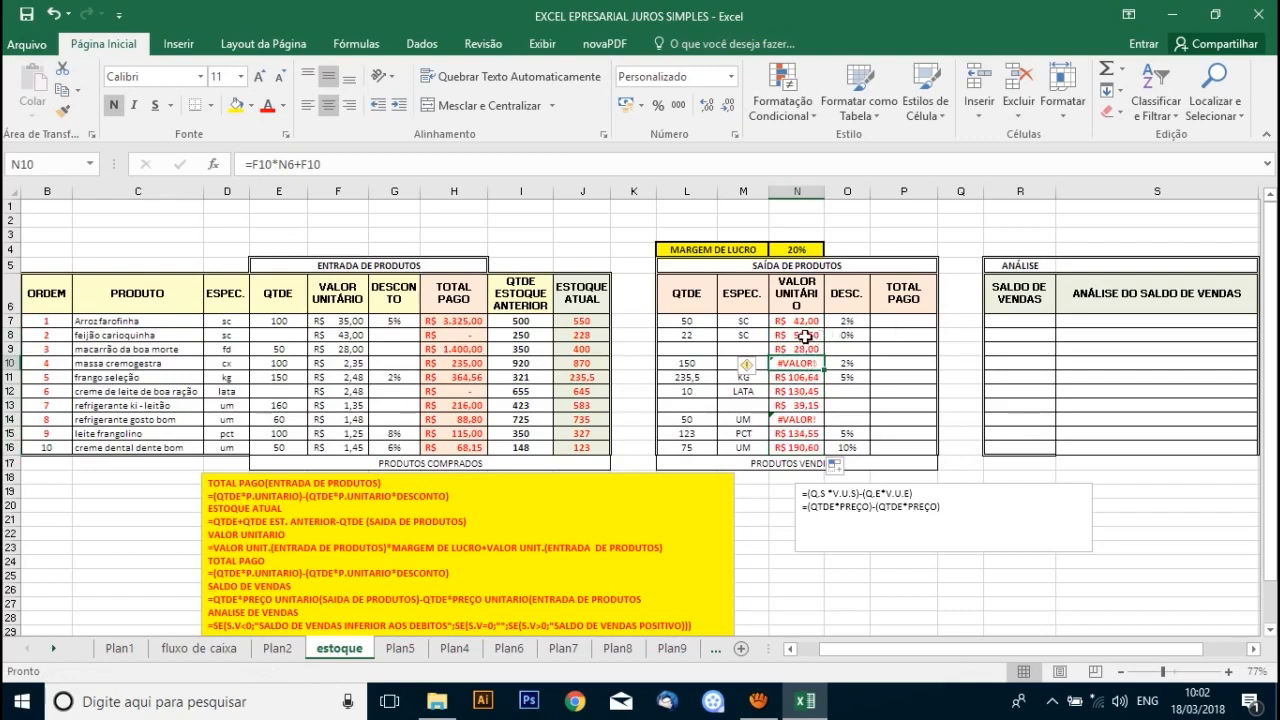
Compare the cell references in the Valor Unitário formulas of N8, N9 and N10, examining which margin cell each one uses
click(808, 337)
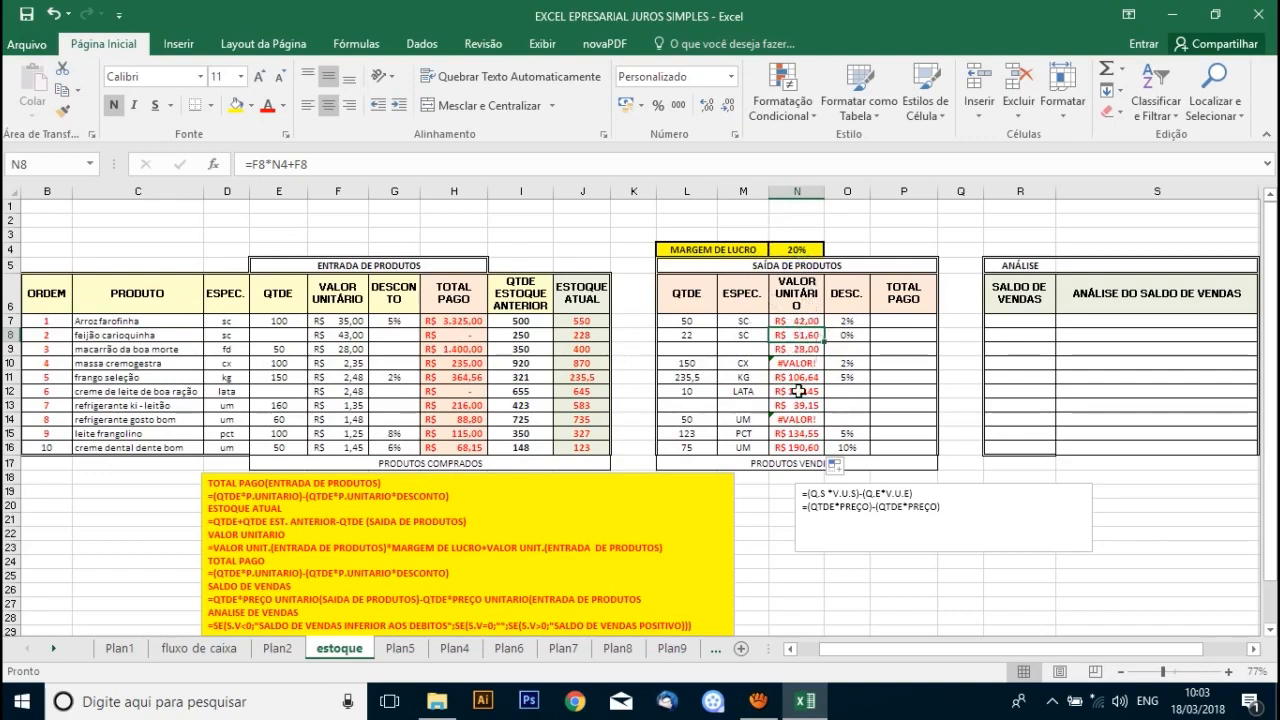
double_click(810, 335)
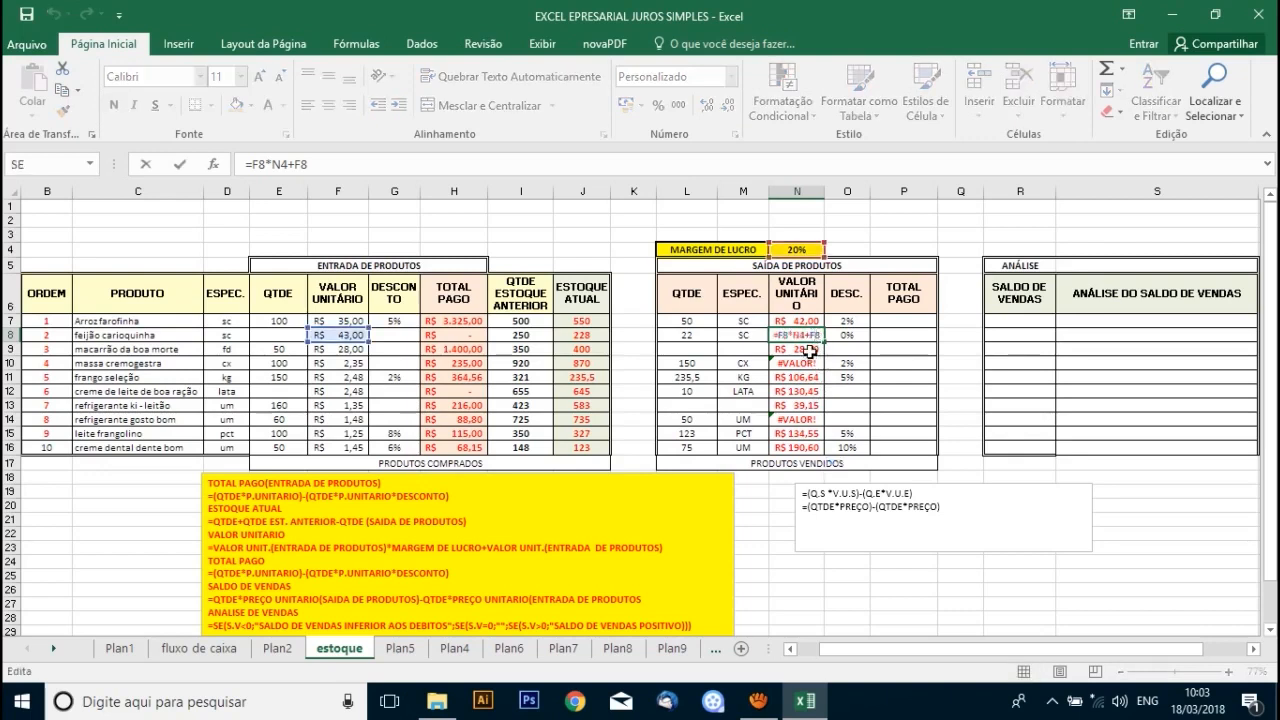
key(Return)
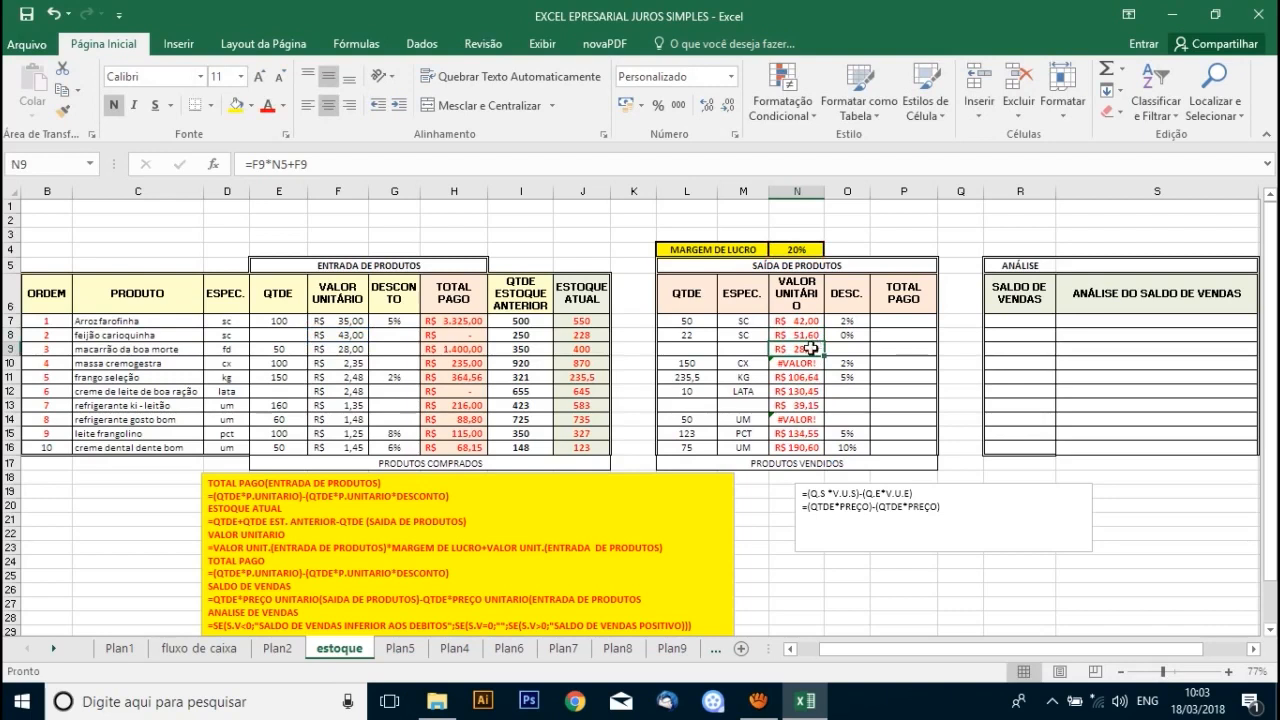
key(ctrl+Down)
click(798, 365)
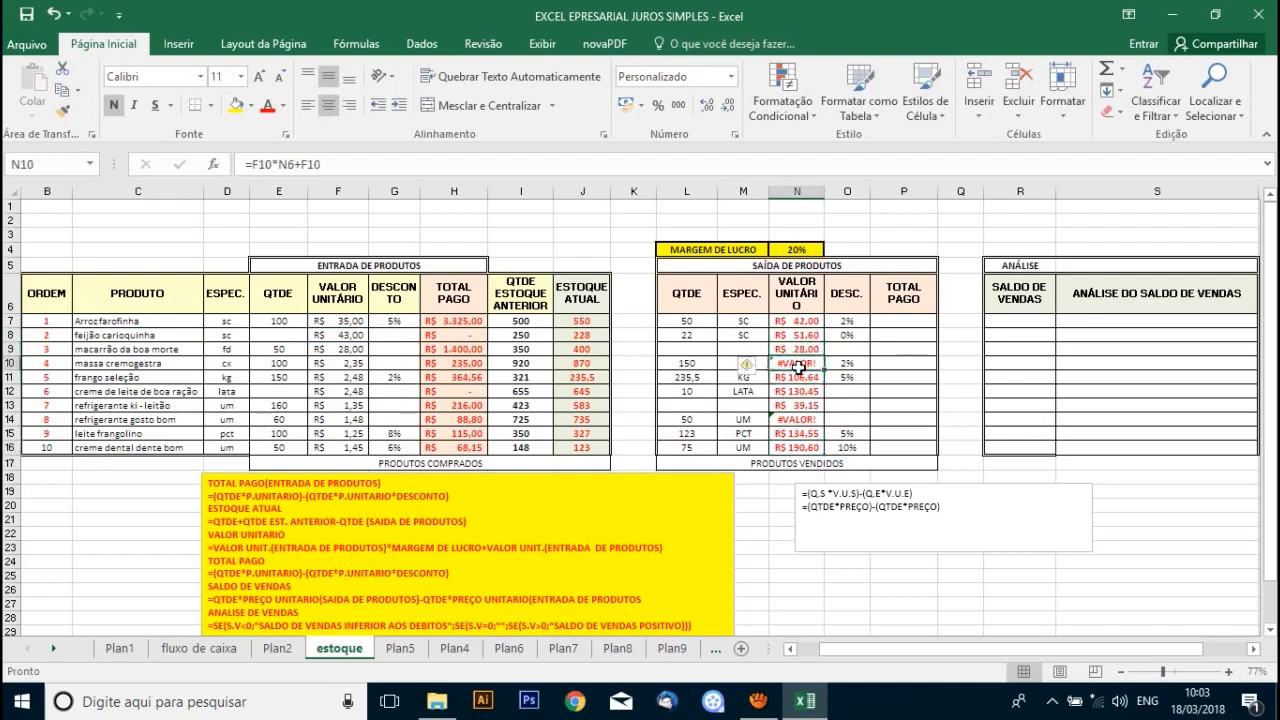
double_click(798, 365)
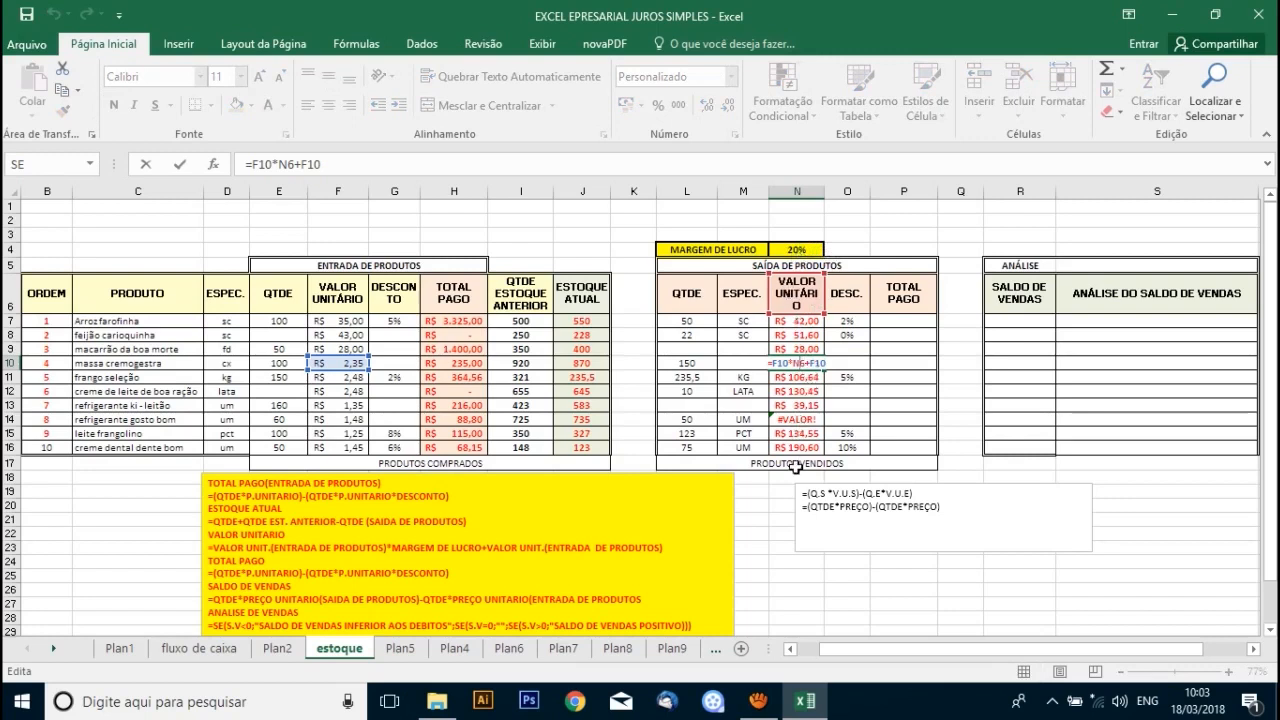
Clear the copied Valor Unitário formulas from N9:N16 in the sales table
key(Return)
click(803, 352)
drag(803, 352, 808, 447)
key(Delete)
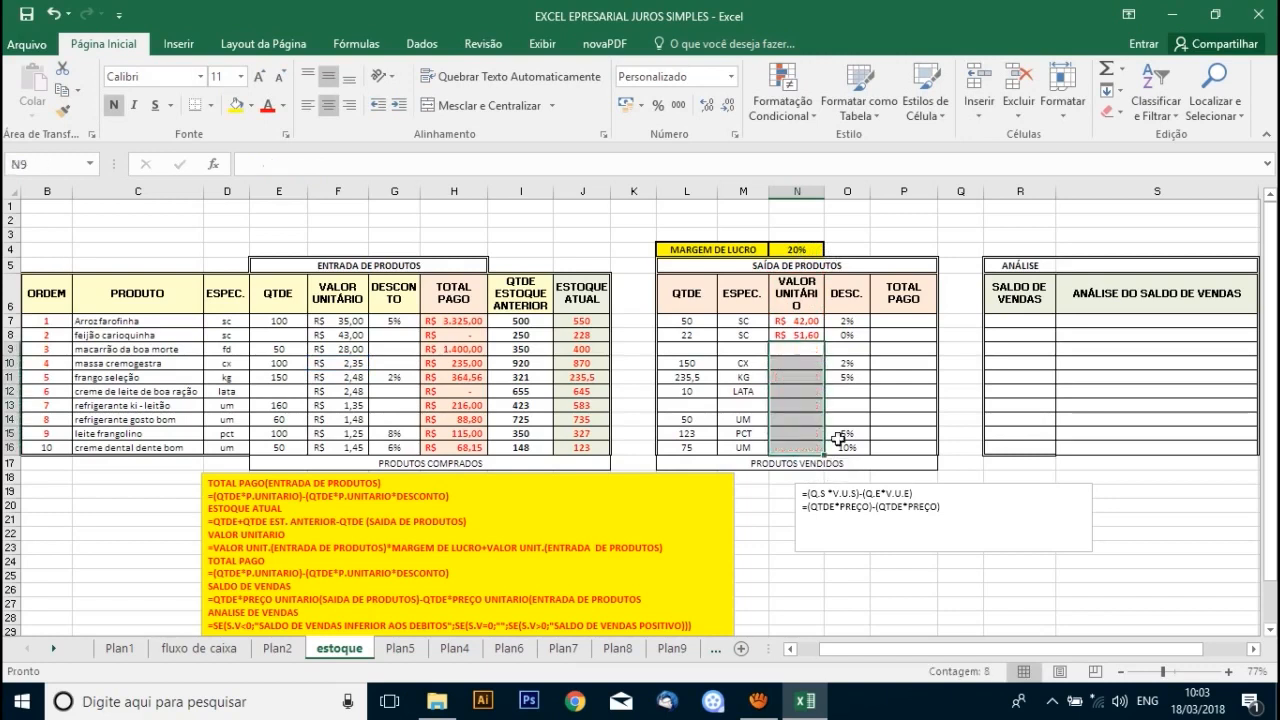
Make the profit margin reference in N8 absolute so the formula reads =F8*$N$4+F8
double_click(782, 336)
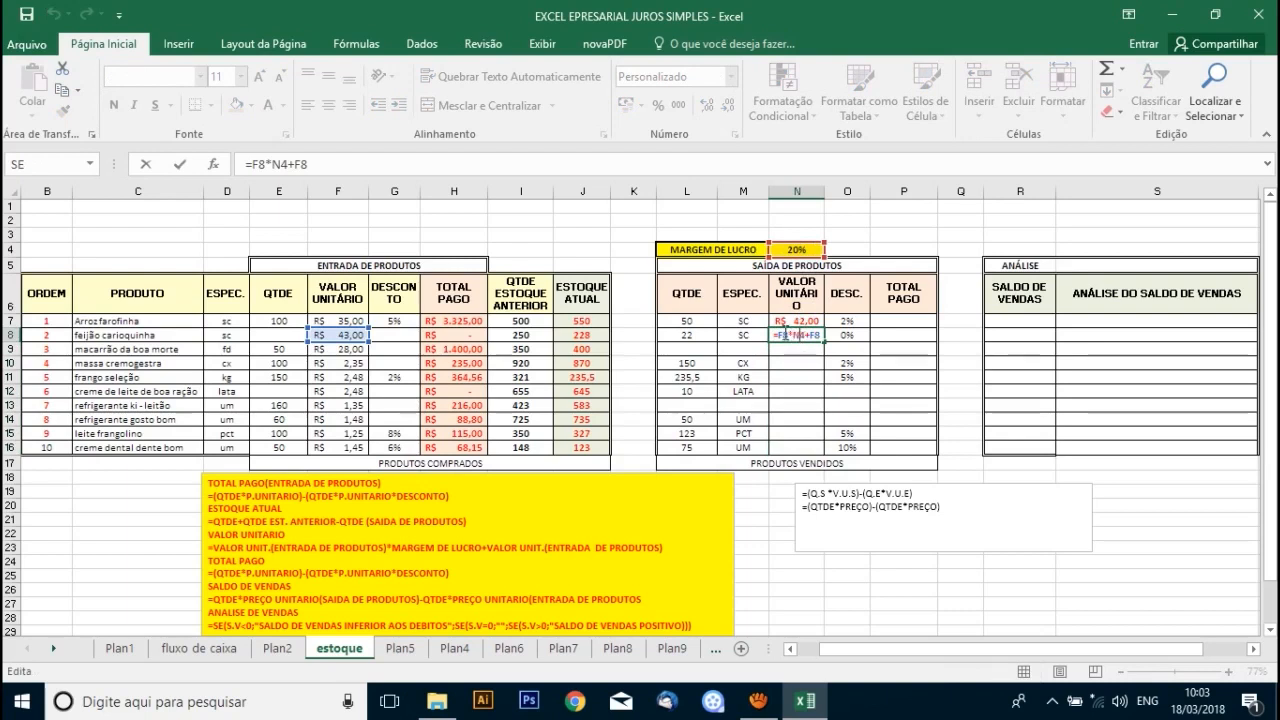
key(F4)
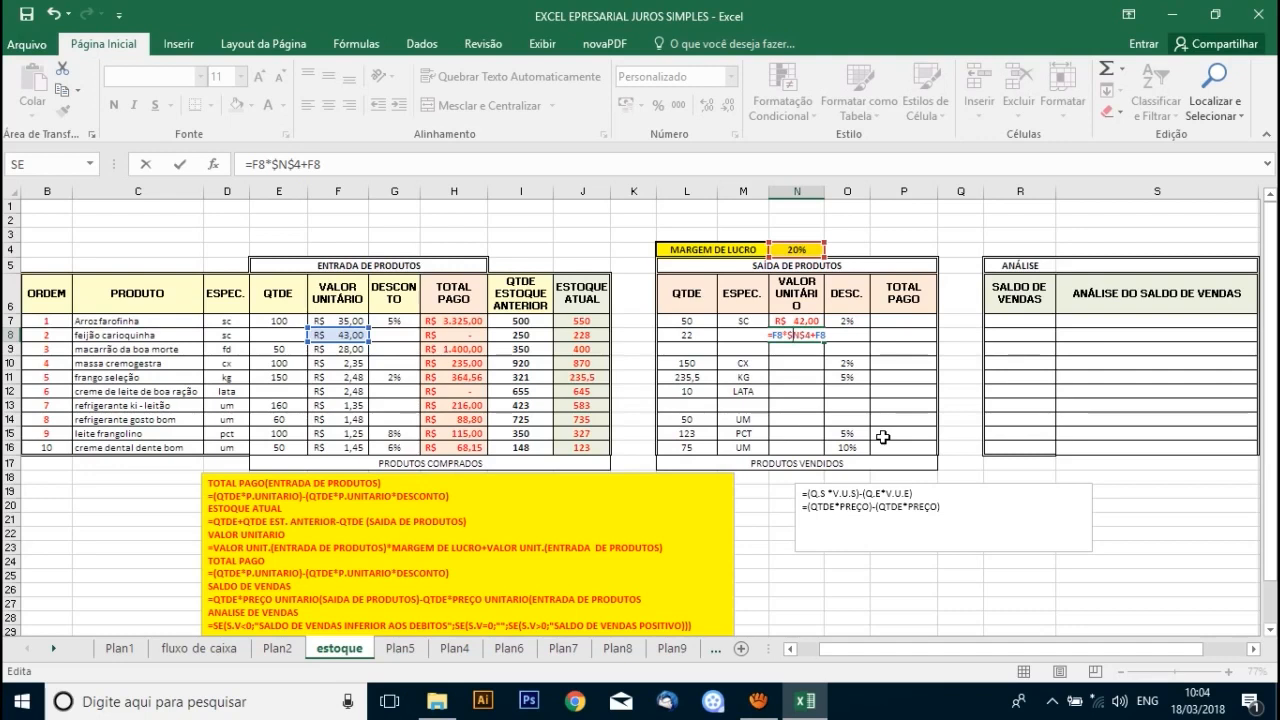
key(Return)
Fill the corrected Valor Unitário formula from N8 down through N16 and check the copies in N11, N14 and N16
click(804, 335)
drag(824, 342, 824, 458)
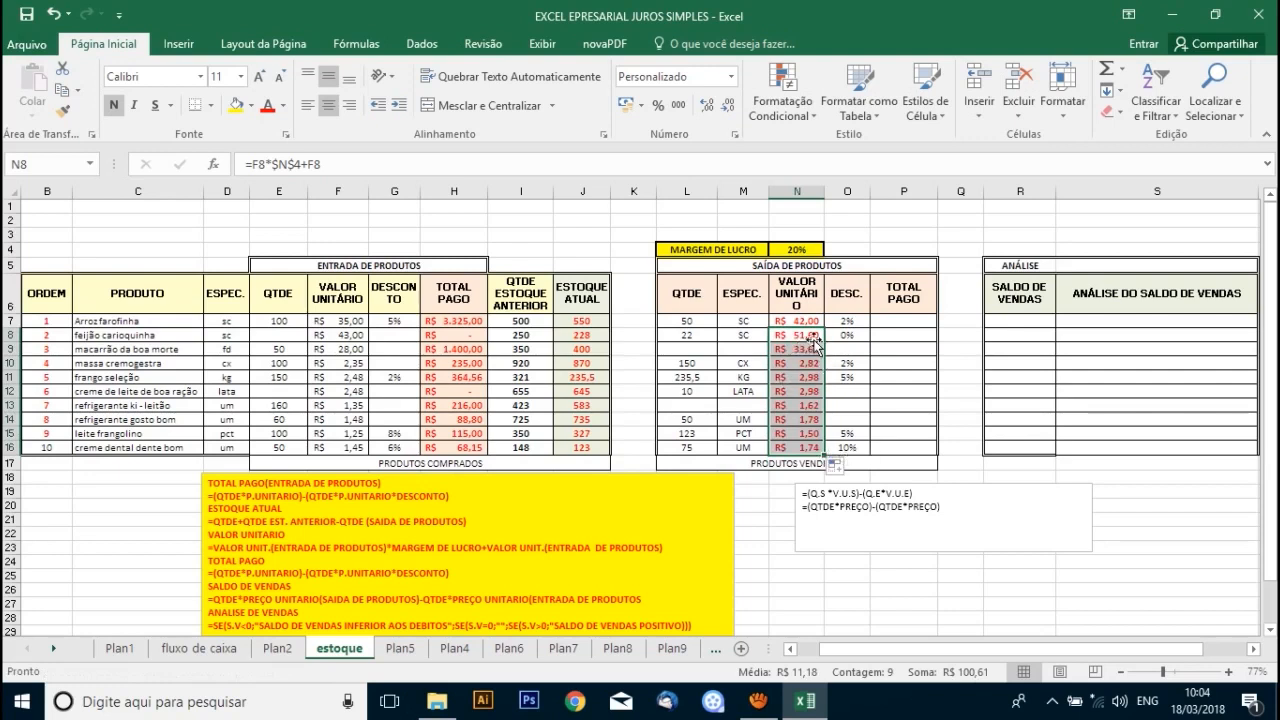
click(806, 377)
click(806, 420)
click(807, 449)
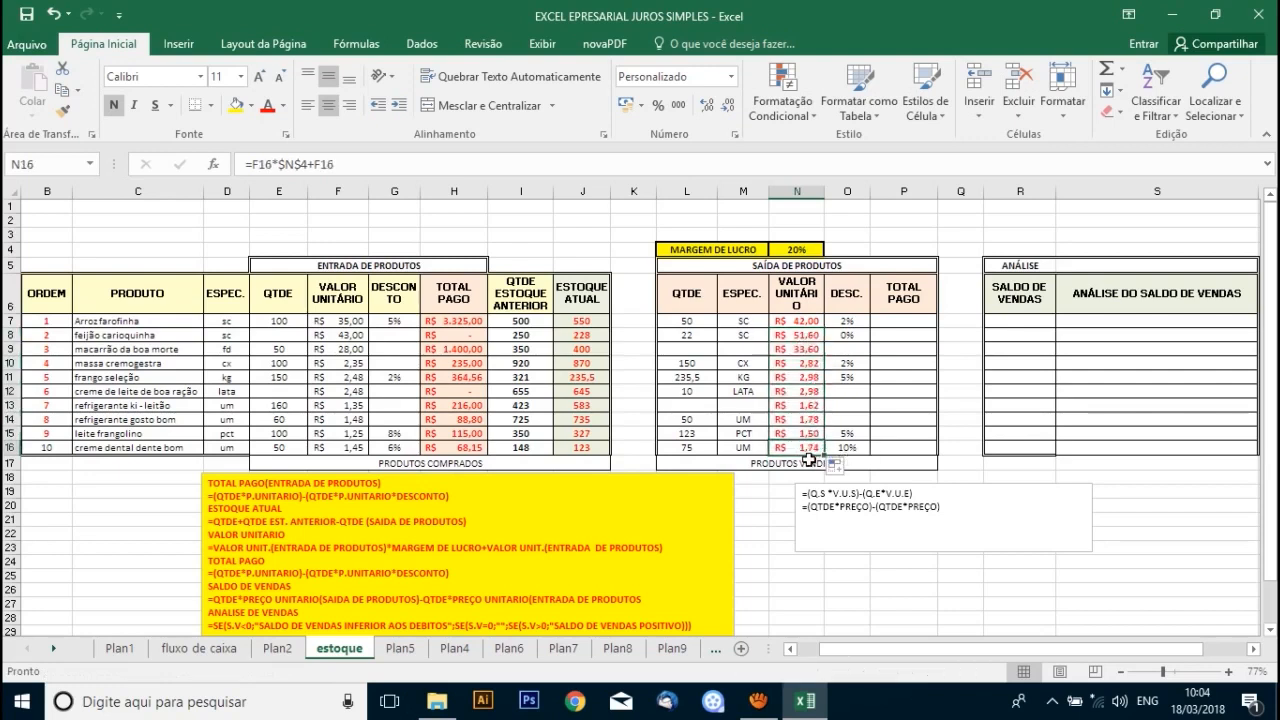
Review the formula notes and the entry table's Total Pago formula in H7 as the model for the sales total
click(906, 320)
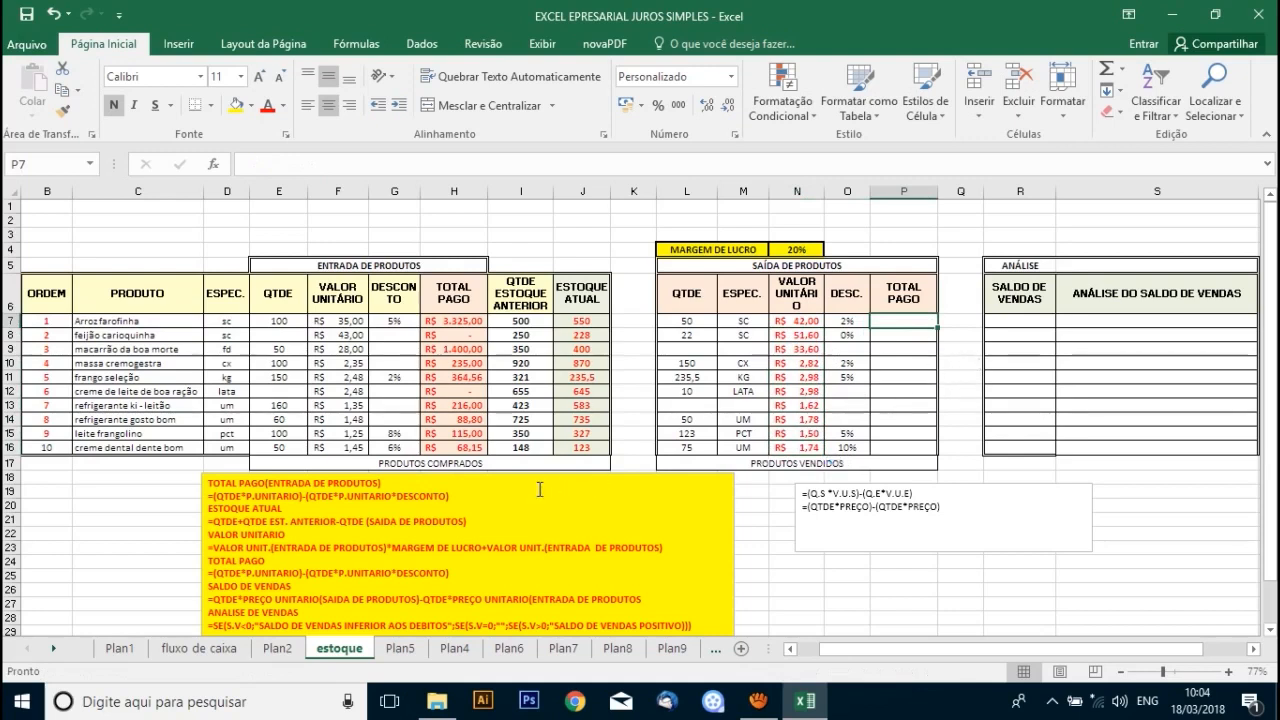
scroll(600, 490, down, 1)
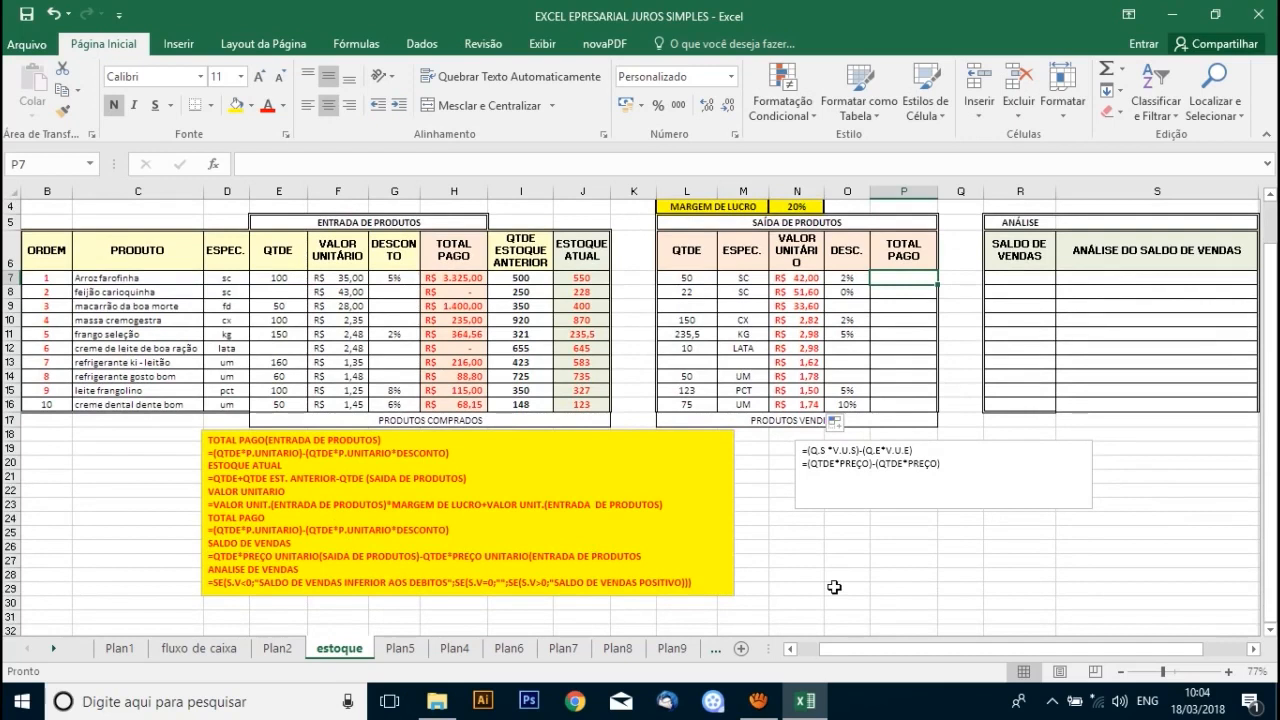
click(473, 279)
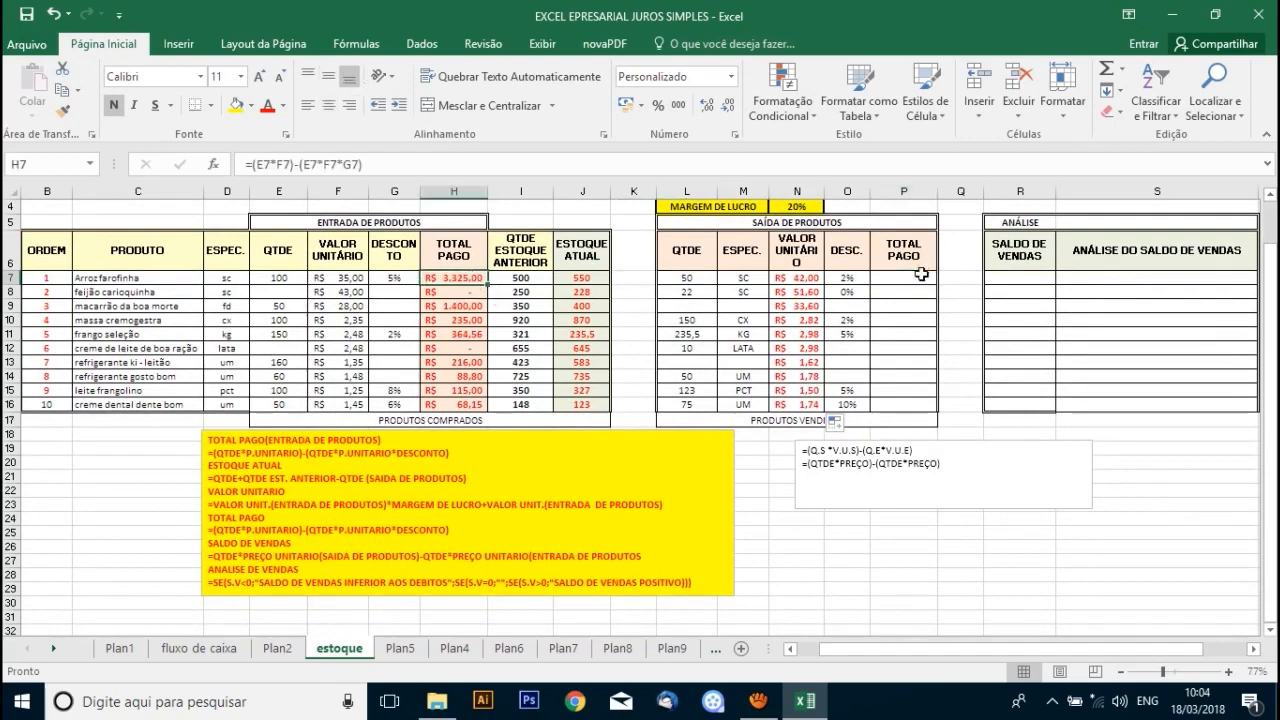
Start the sales Total Pago formula in P7 with quantity times unit price, =L7*N7
click(918, 276)
text(+)
key(BackSpace)
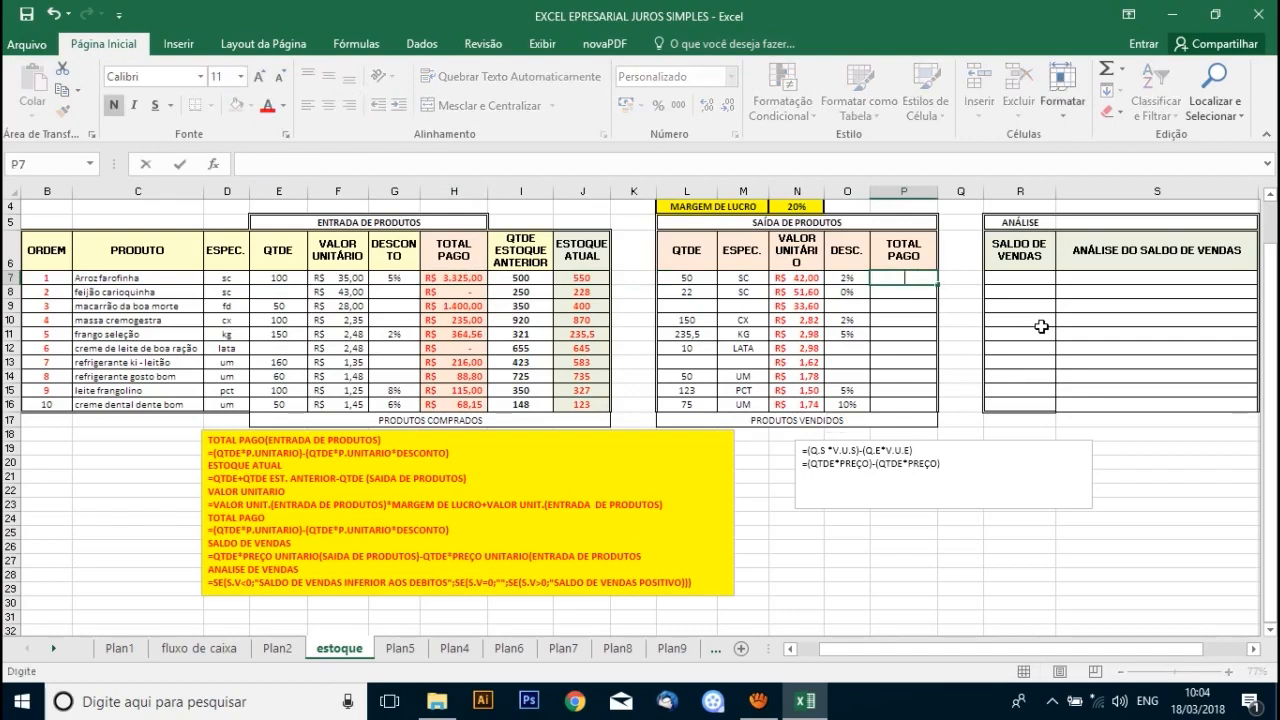
text(=)
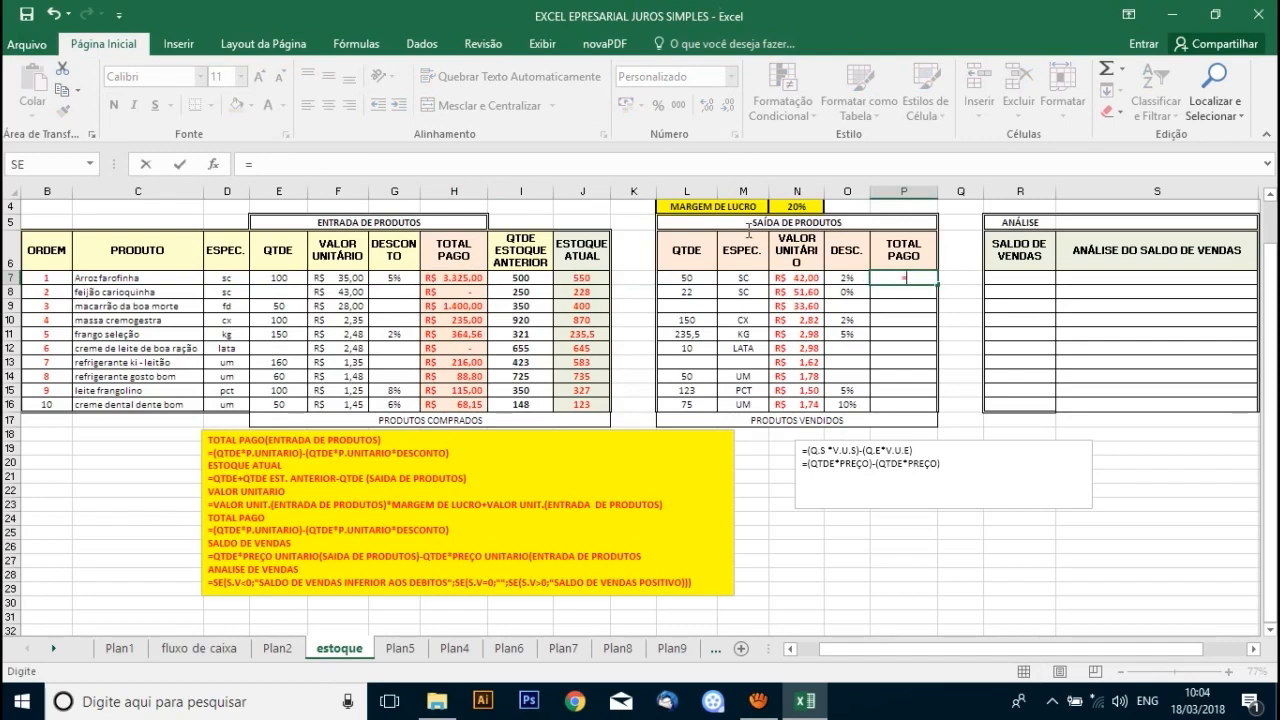
click(702, 277)
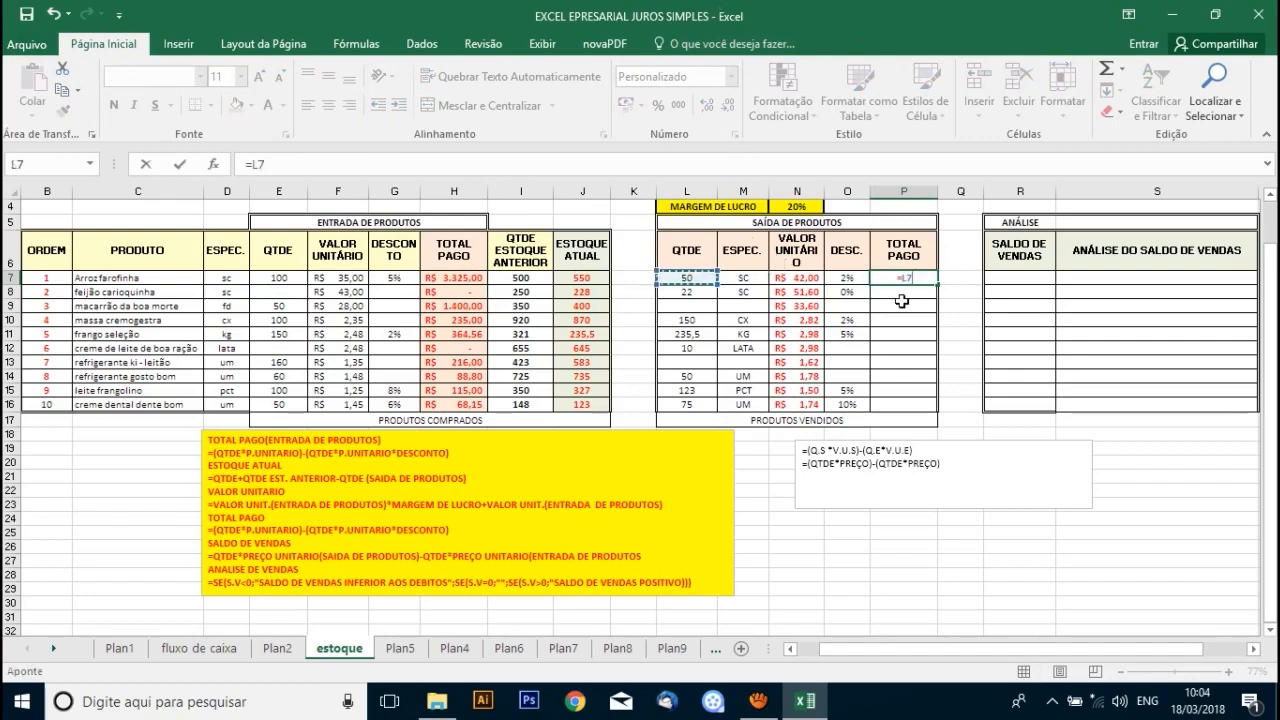
text(*)
key(Left)
key(Left)
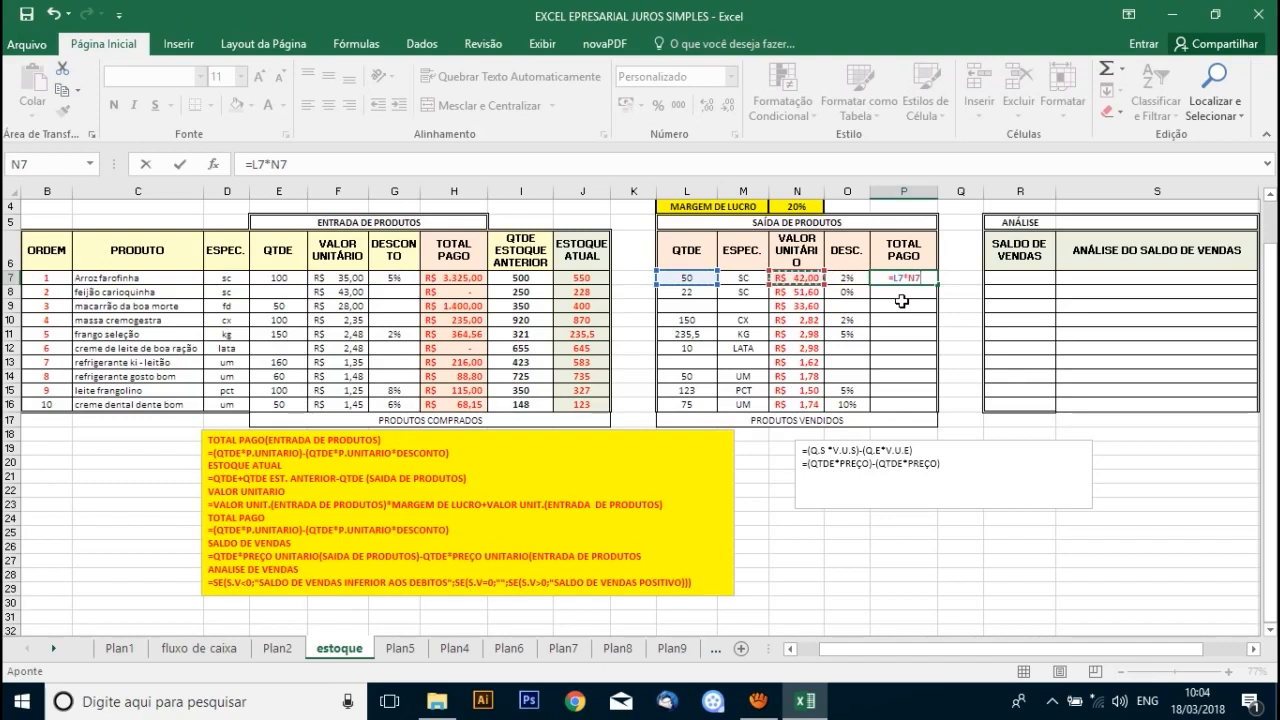
Complete the P7 formula by subtracting the discount amount, giving =L7*N7-L7*N7*O7
text(-)
key(Left)
key(Left)
key(Left)
key(Left)
text(*)
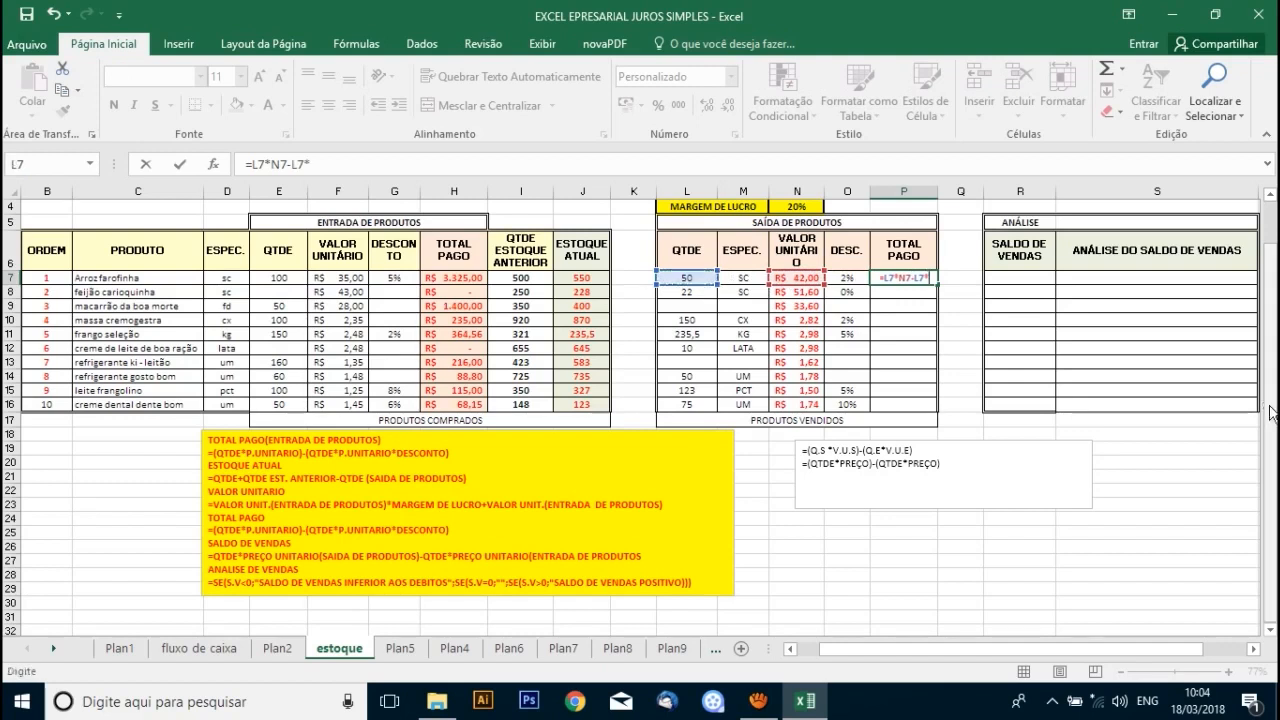
click(790, 281)
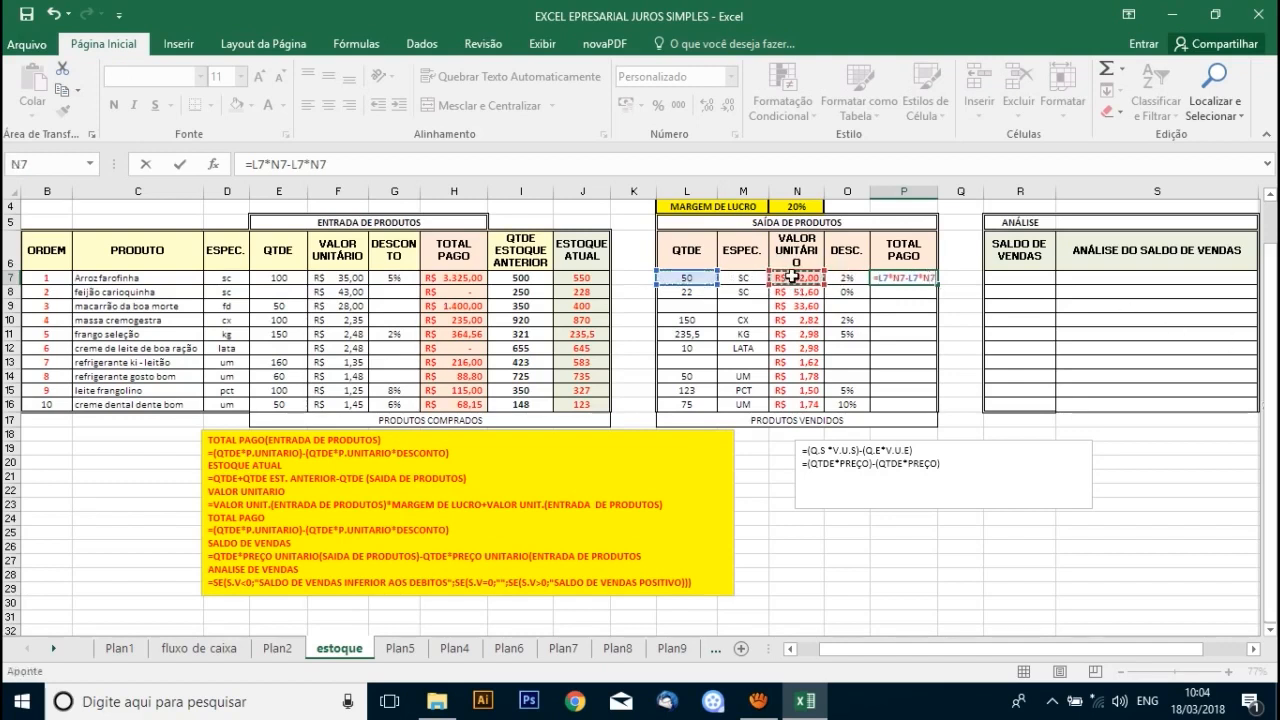
text(8)
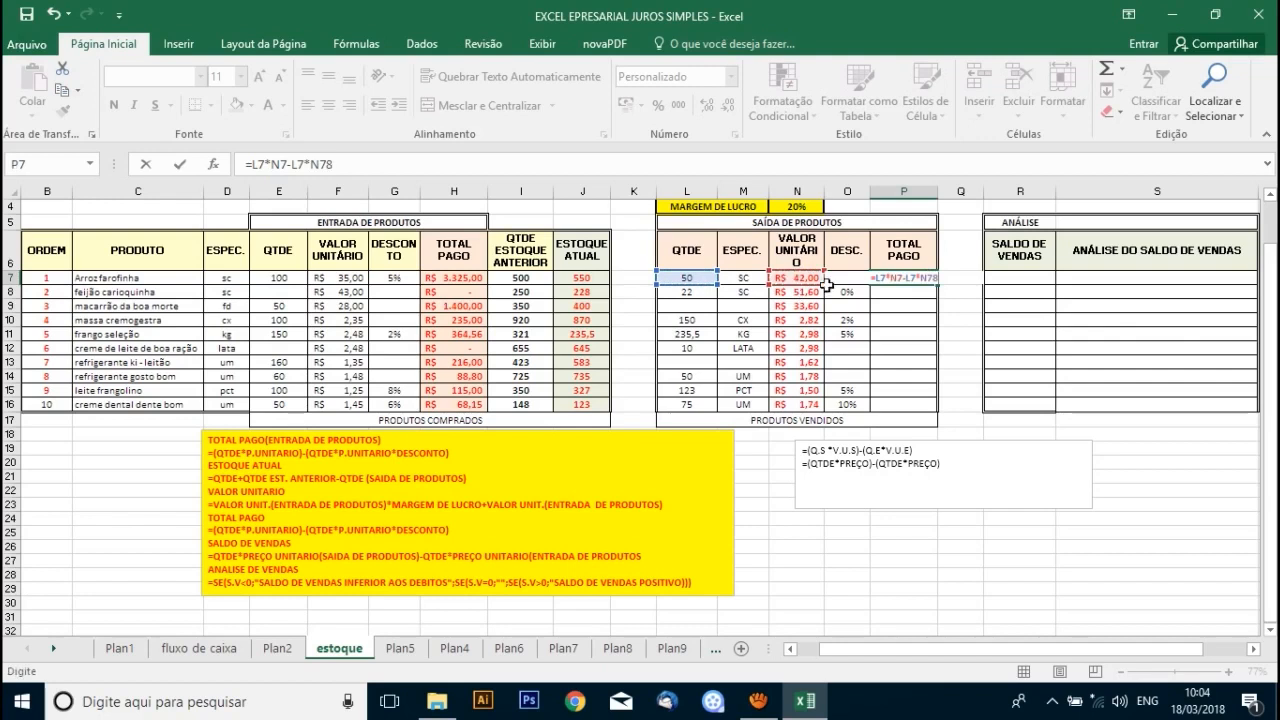
key(BackSpace)
text(*)
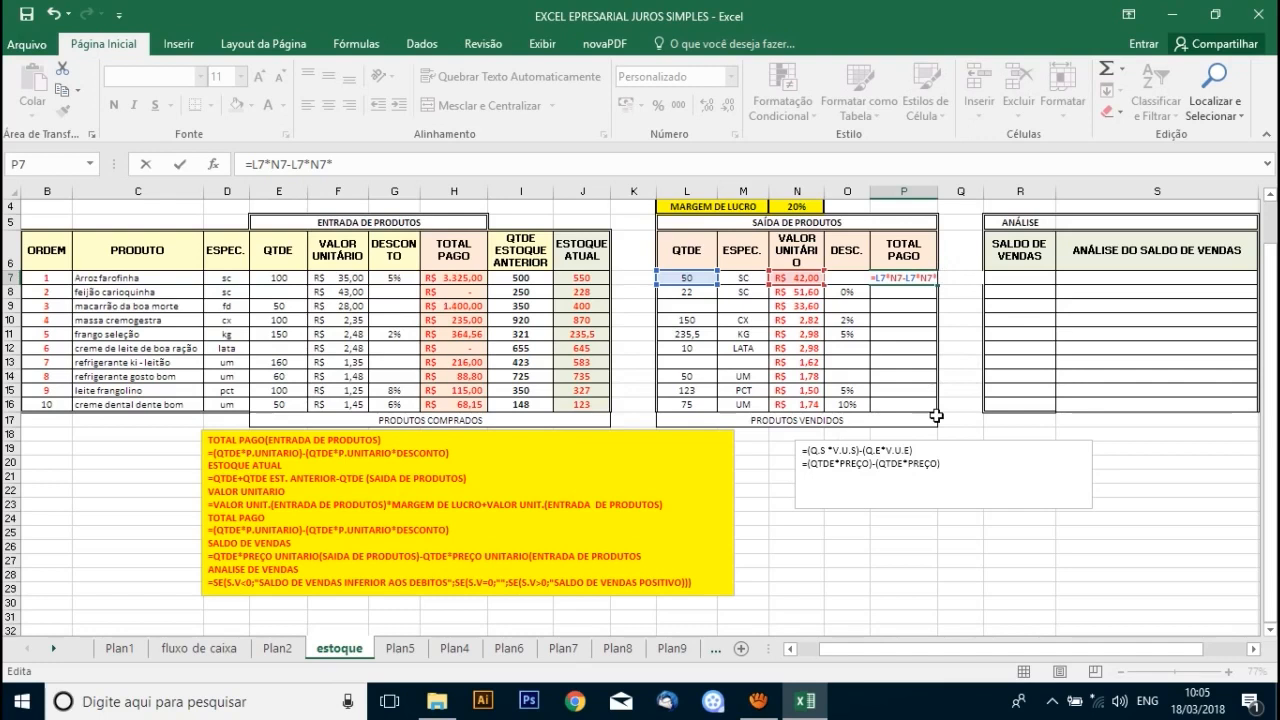
click(846, 293)
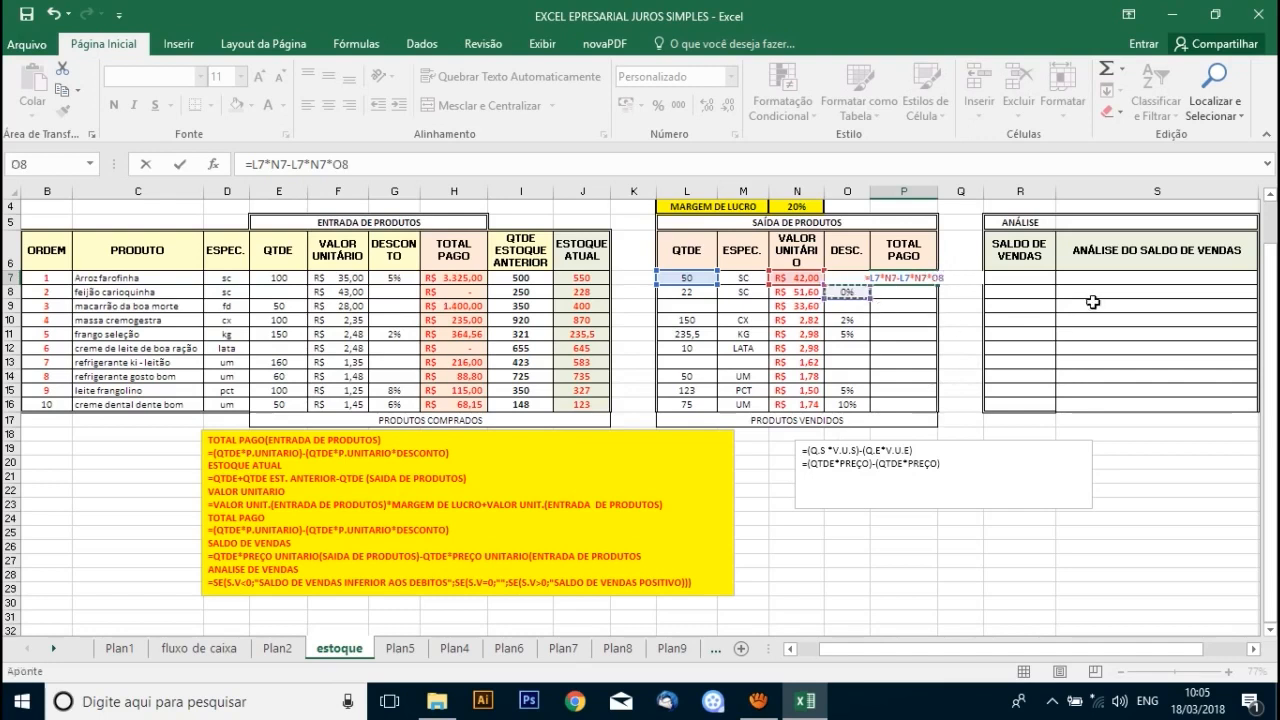
key(Up)
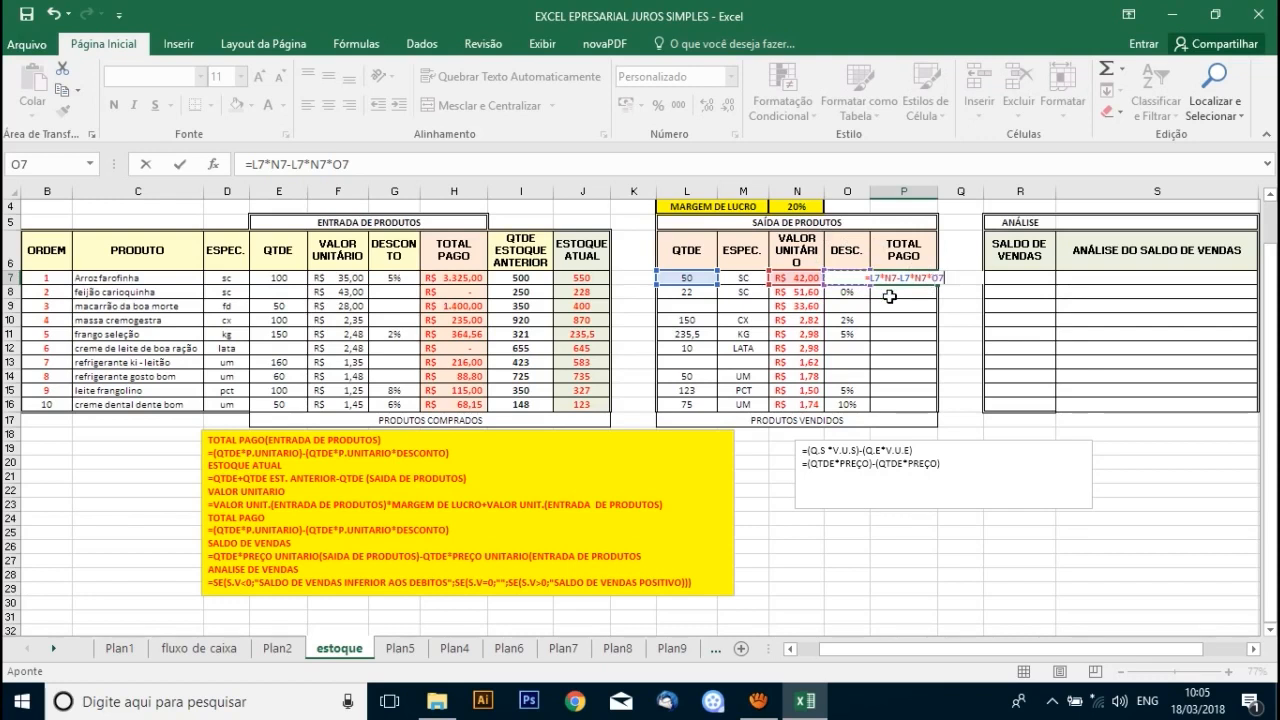
key(Return)
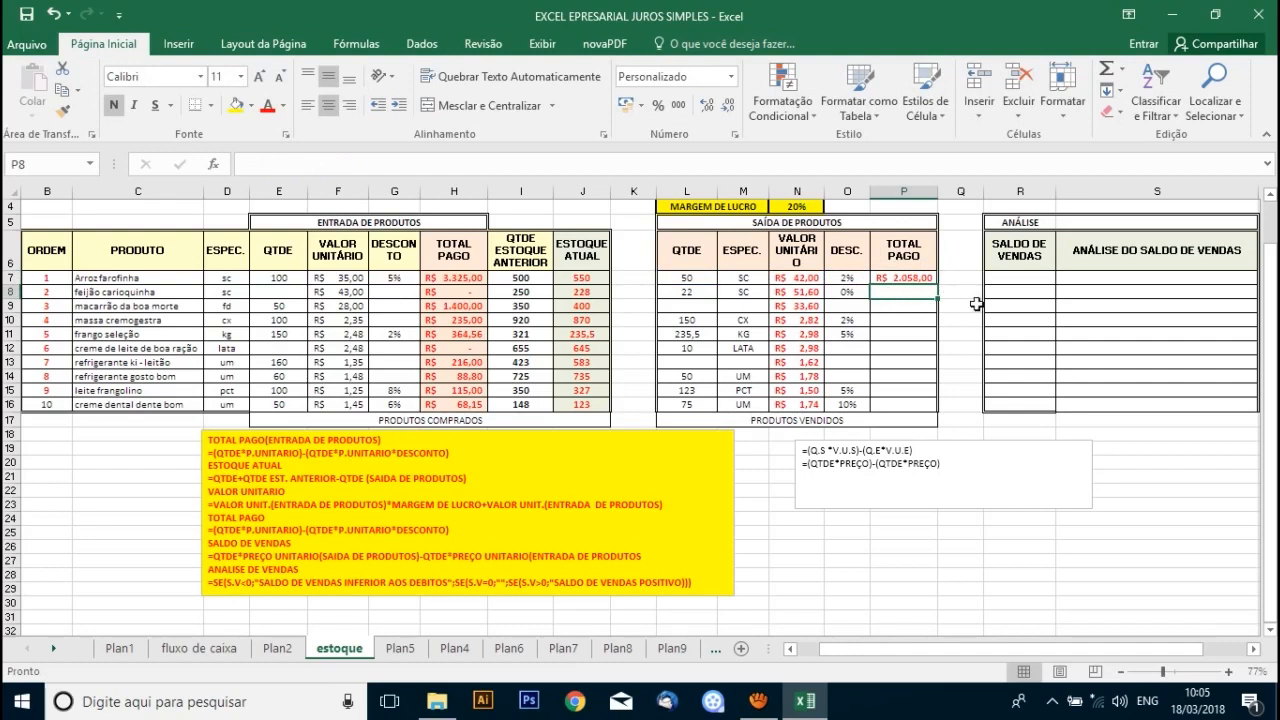
Begin the second product's sales Total Pago in P8 with the formula =L8*N8
text(=)
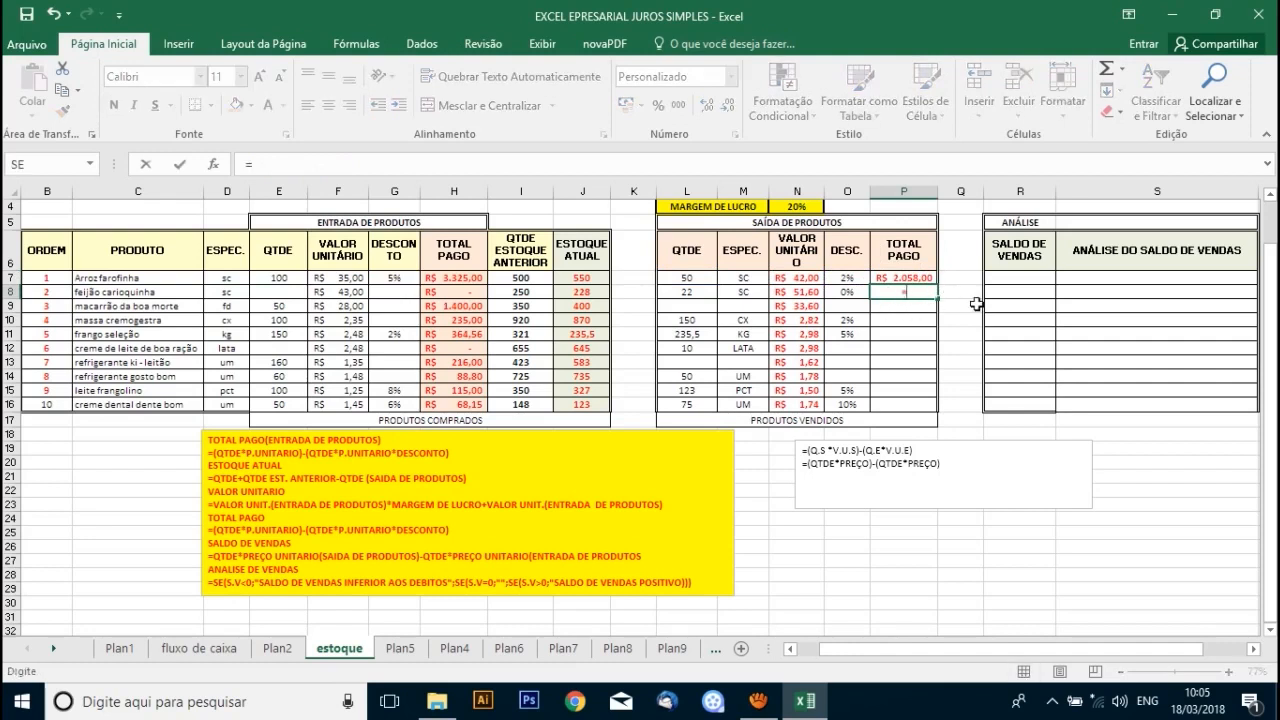
key(Left)
key(Left)
key(Left)
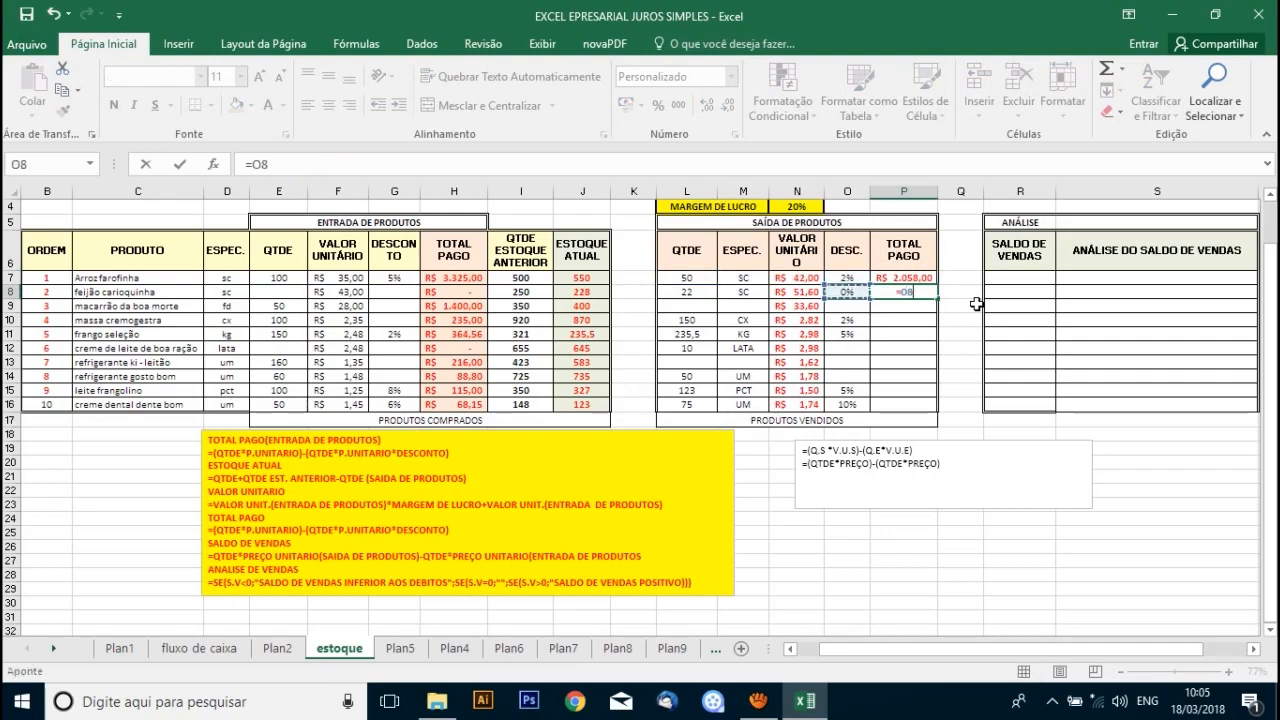
key(Left)
text(*)
key(Left)
key(Left)
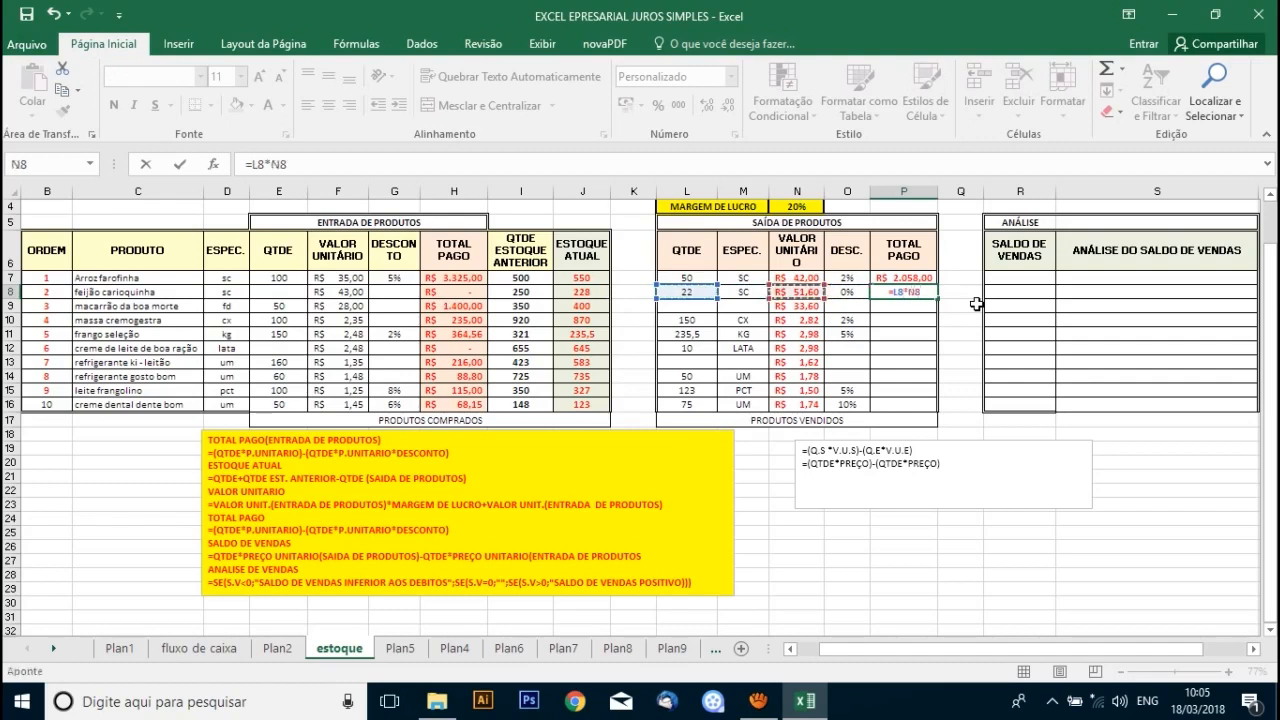
Complete the P8 formula as =L8*N8-L8*N8*O8 and fill it down through P16
text(-)
key(Left)
key(Left)
key(Left)
key(Left)
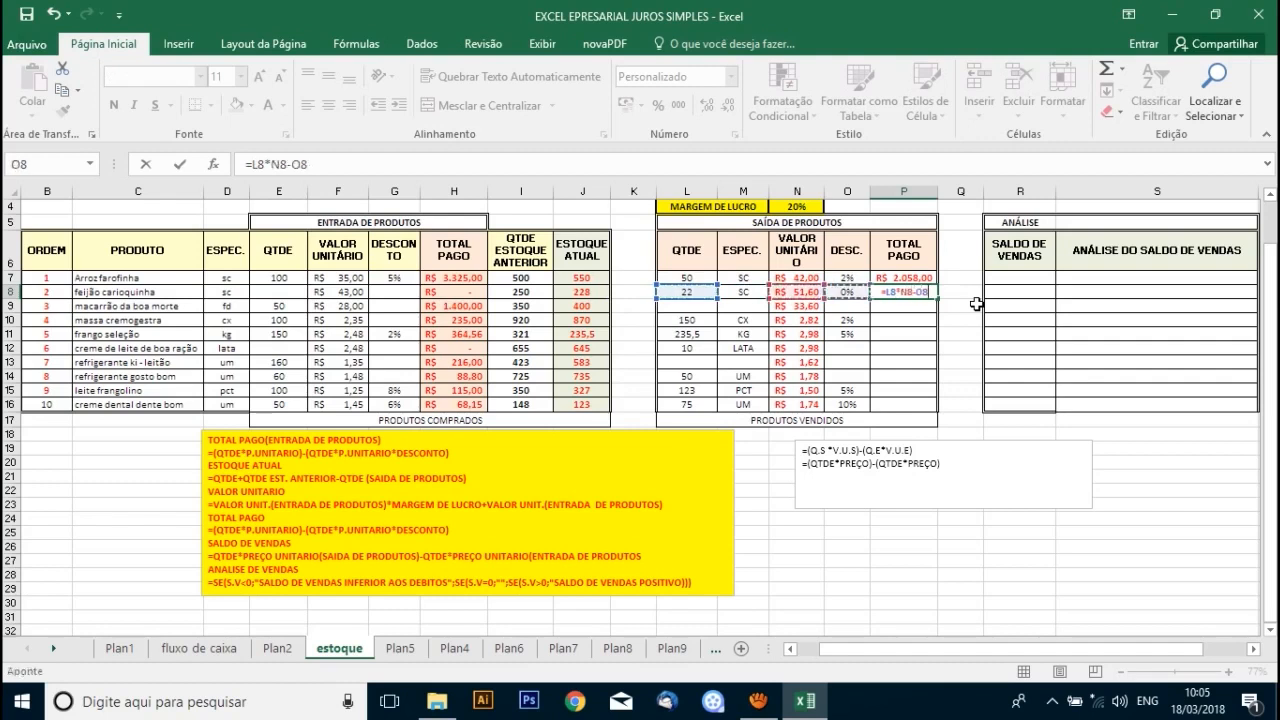
text(*)
key(Left)
key(Left)
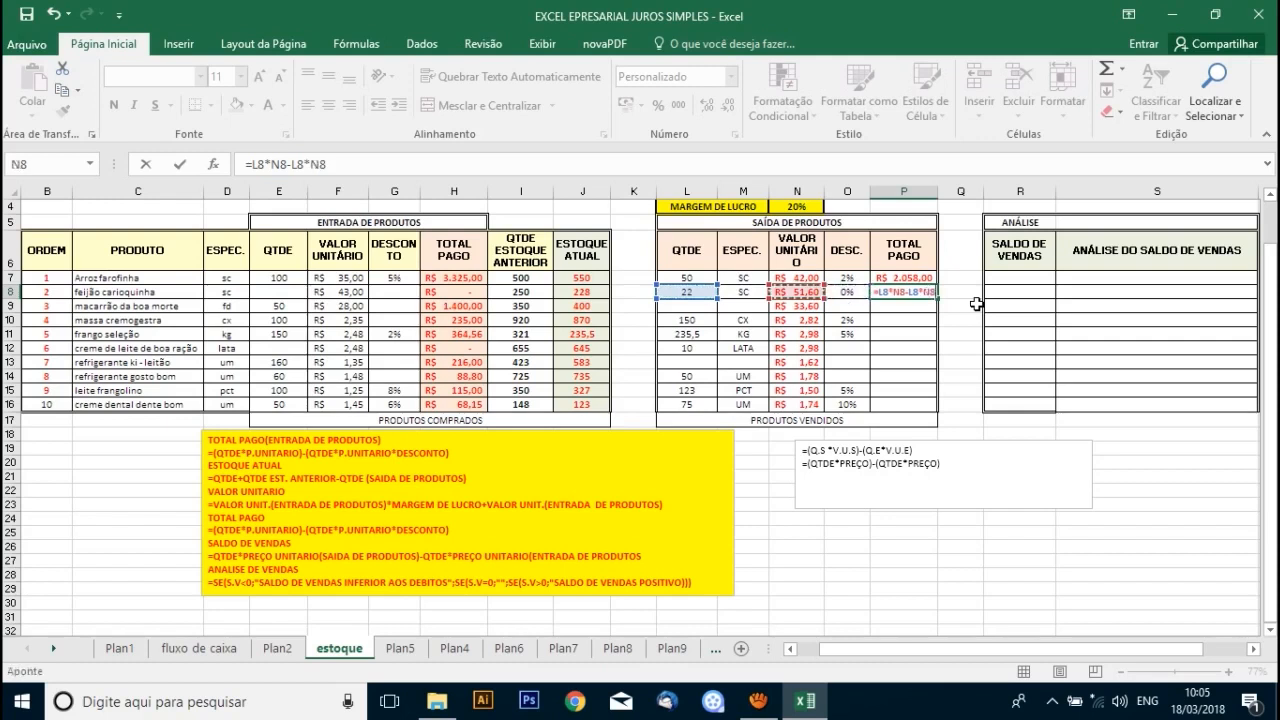
text(*)
key(Left)
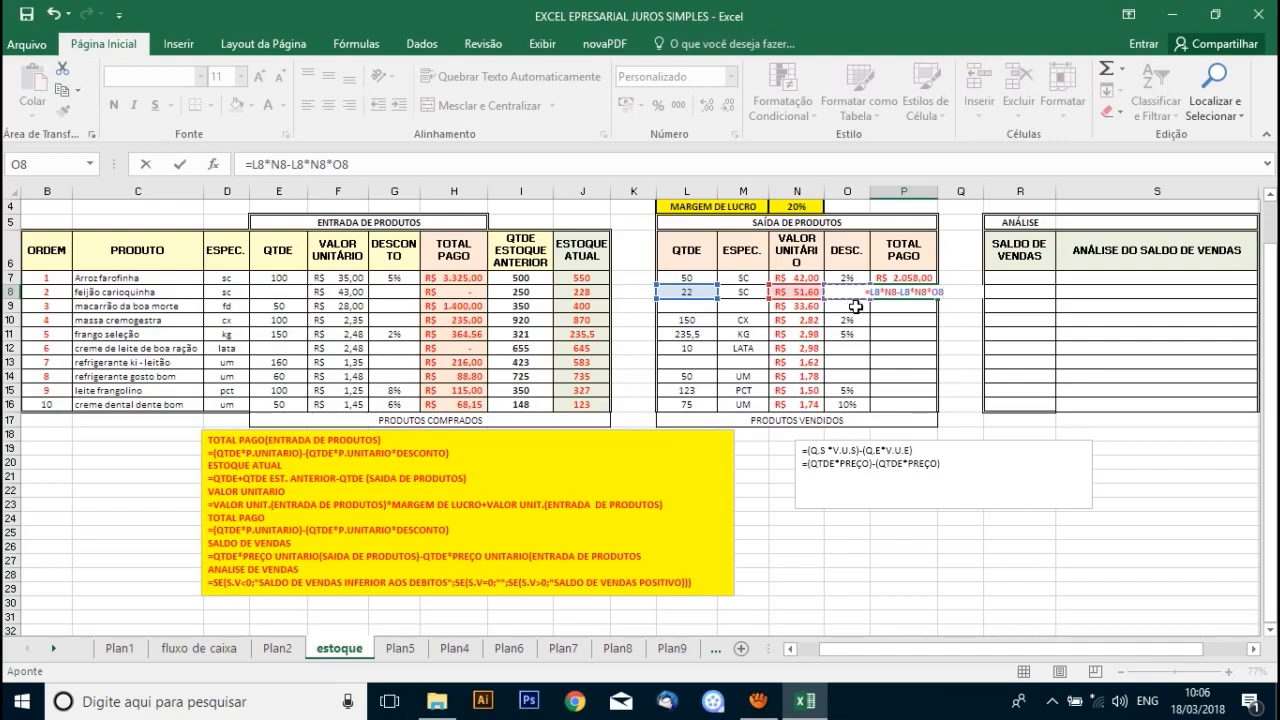
key(Return)
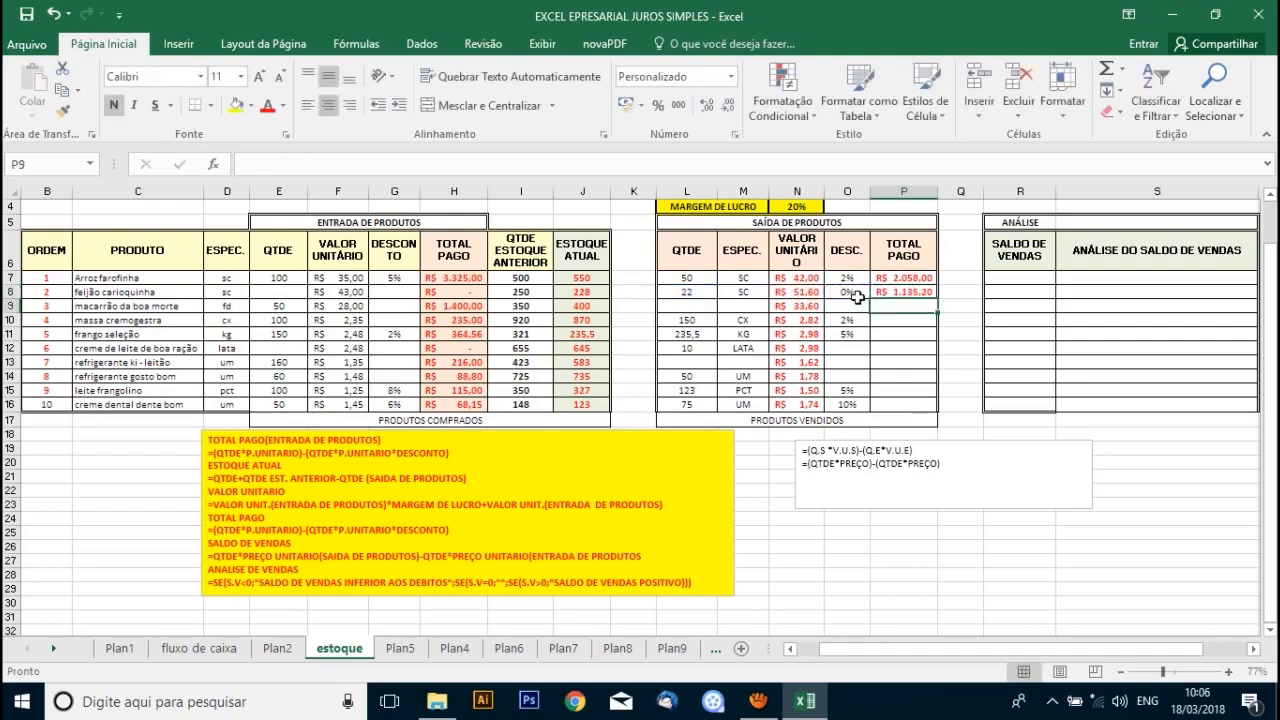
click(930, 292)
drag(937, 299, 938, 412)
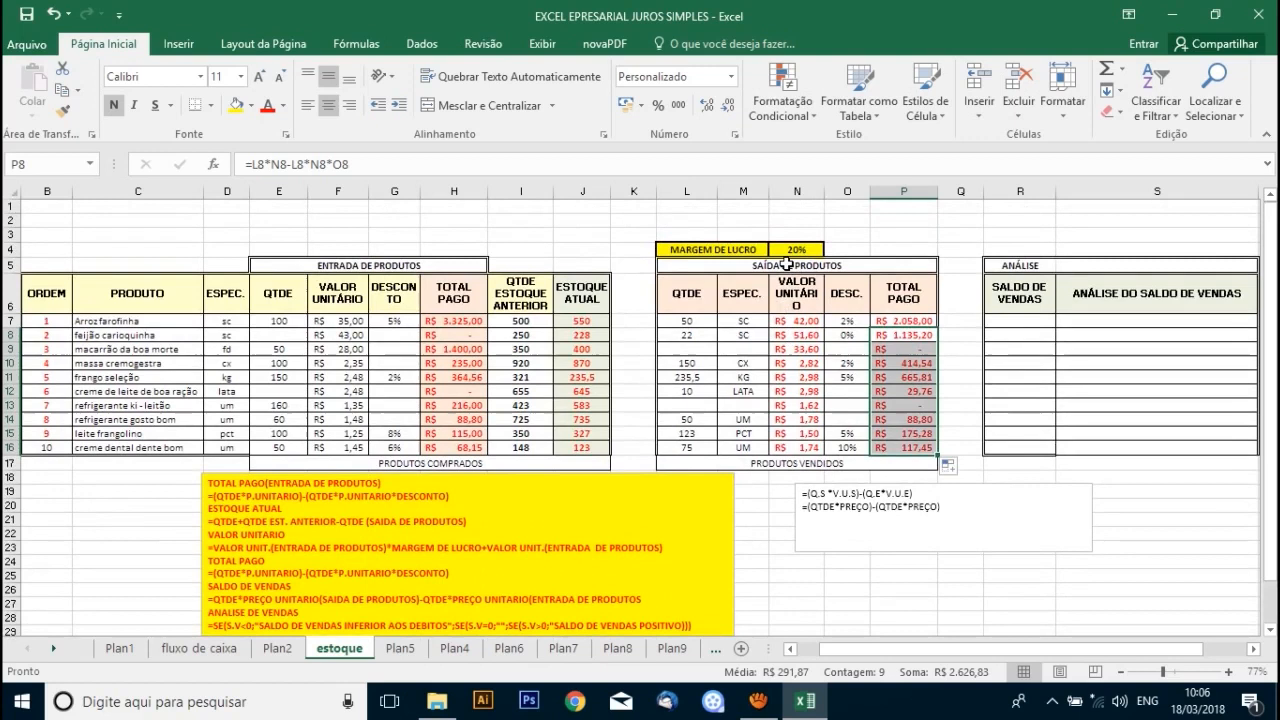
Enter the Saldo de Vendas formula =L7*N7-E7*F7 in R7 and fill it down through R16
click(1020, 278)
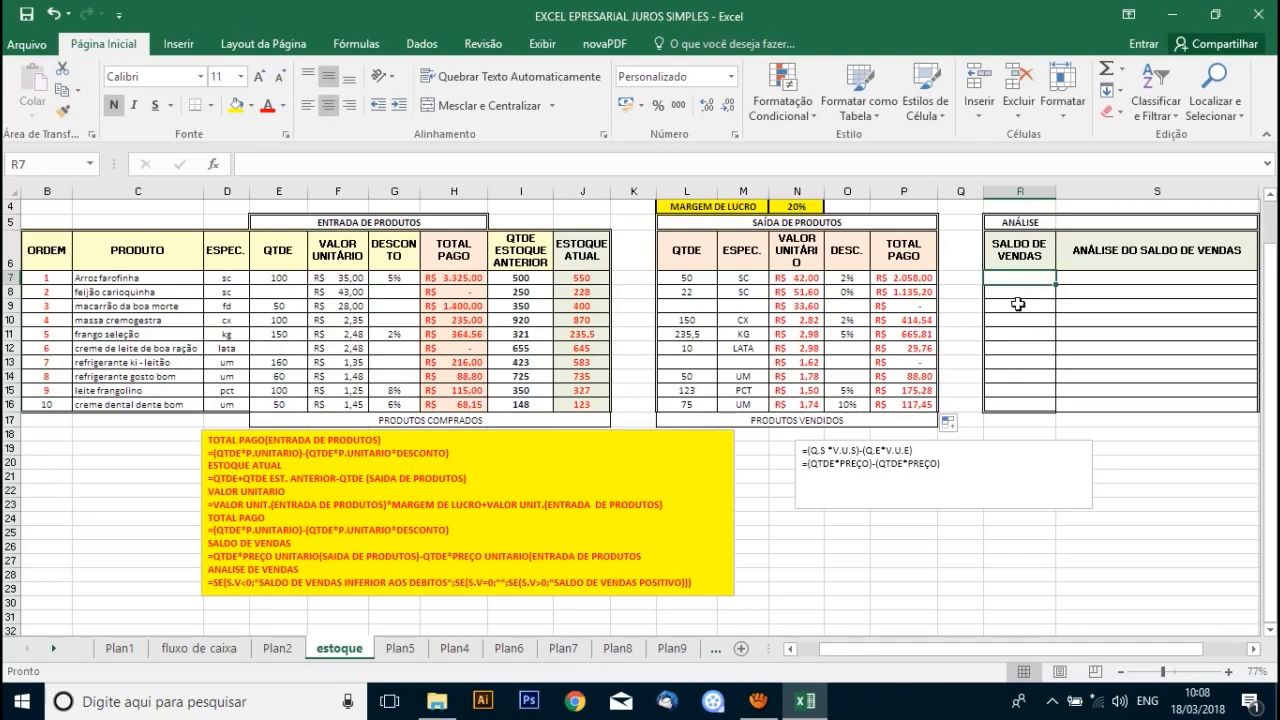
text(=)
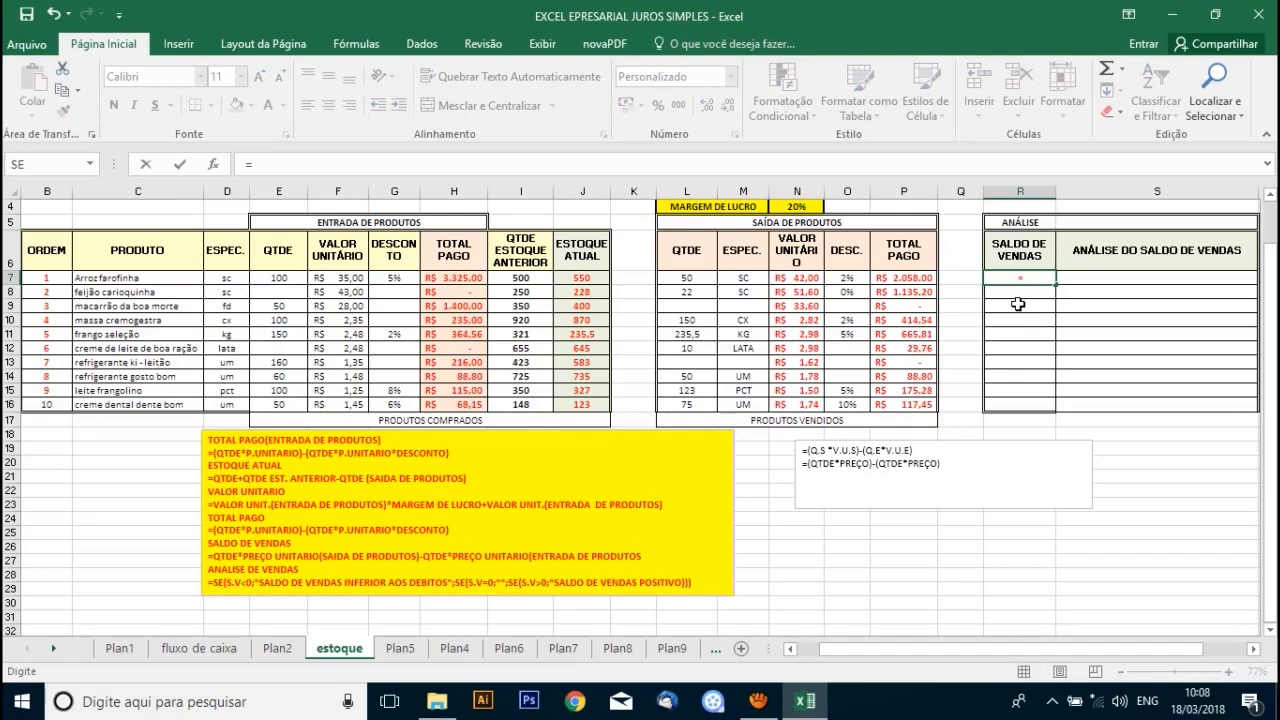
click(699, 272)
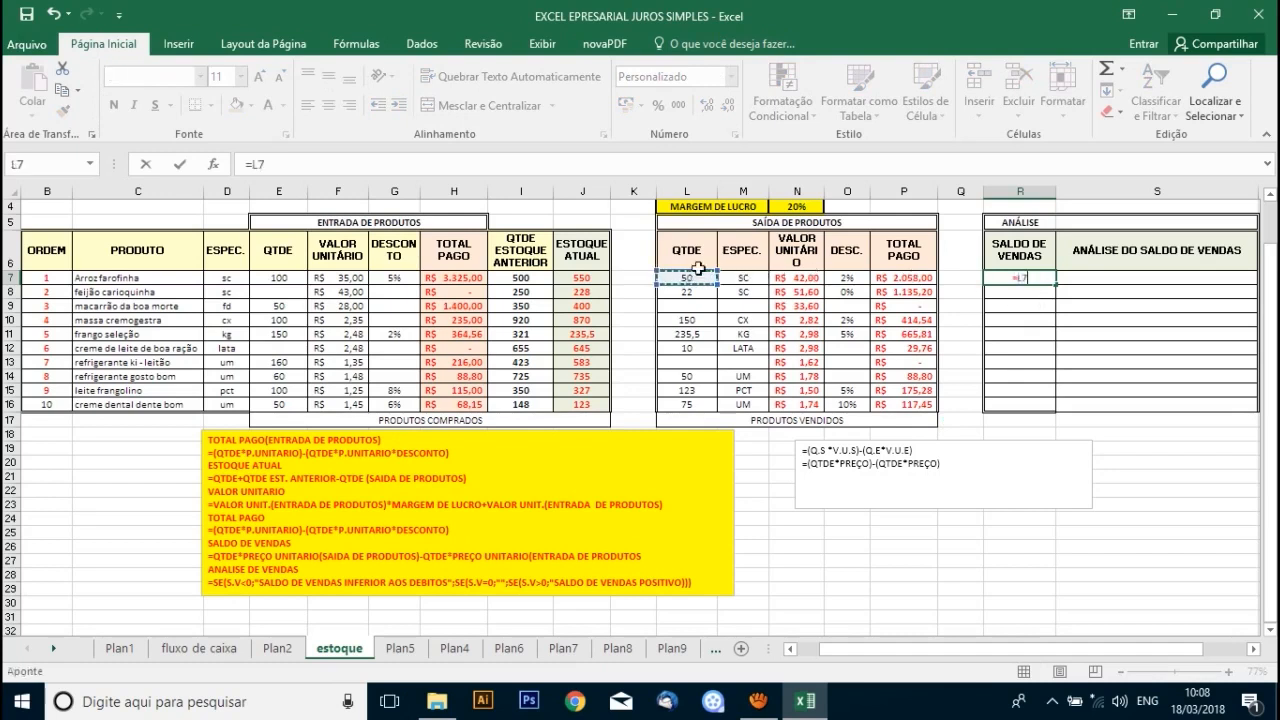
text(*)
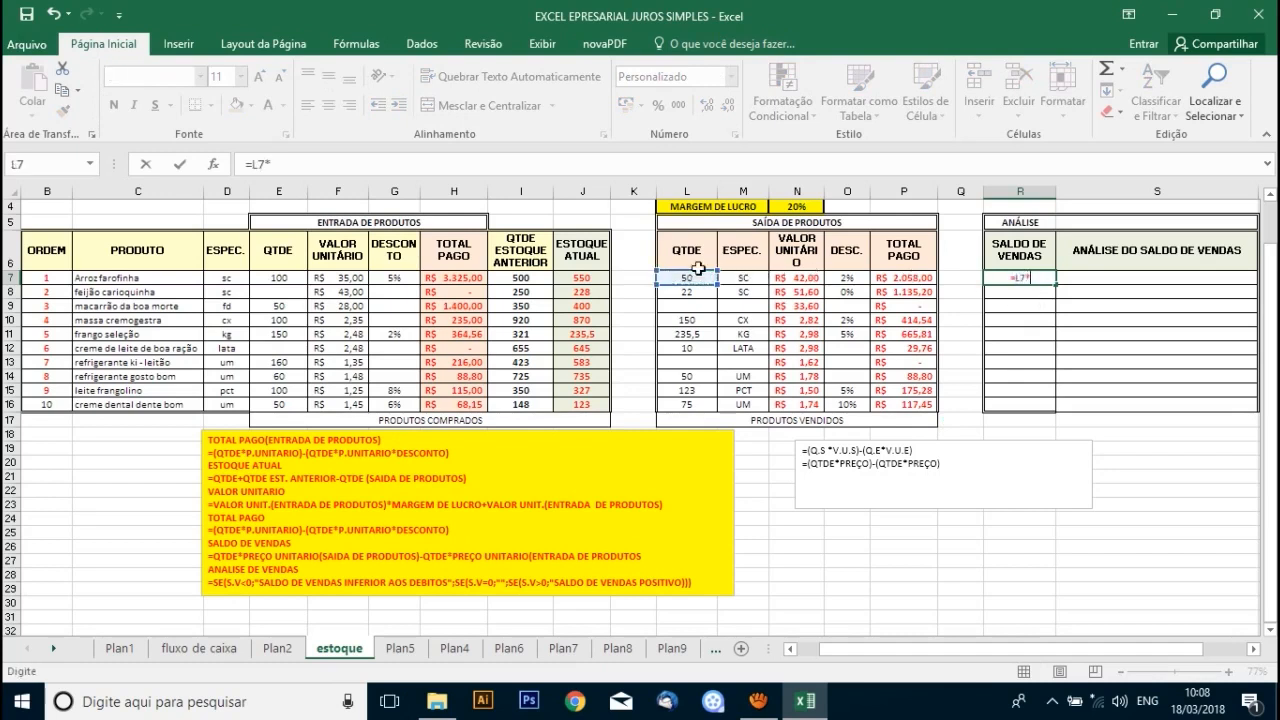
click(795, 281)
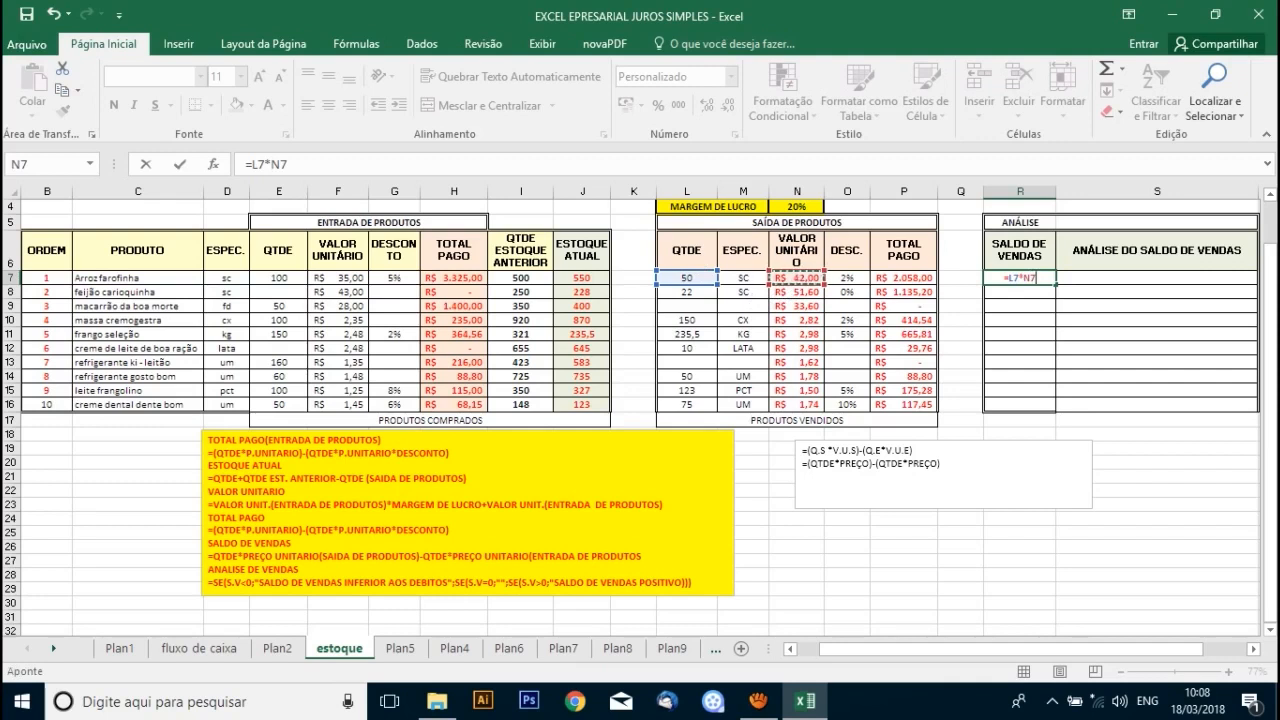
text(-)
click(277, 279)
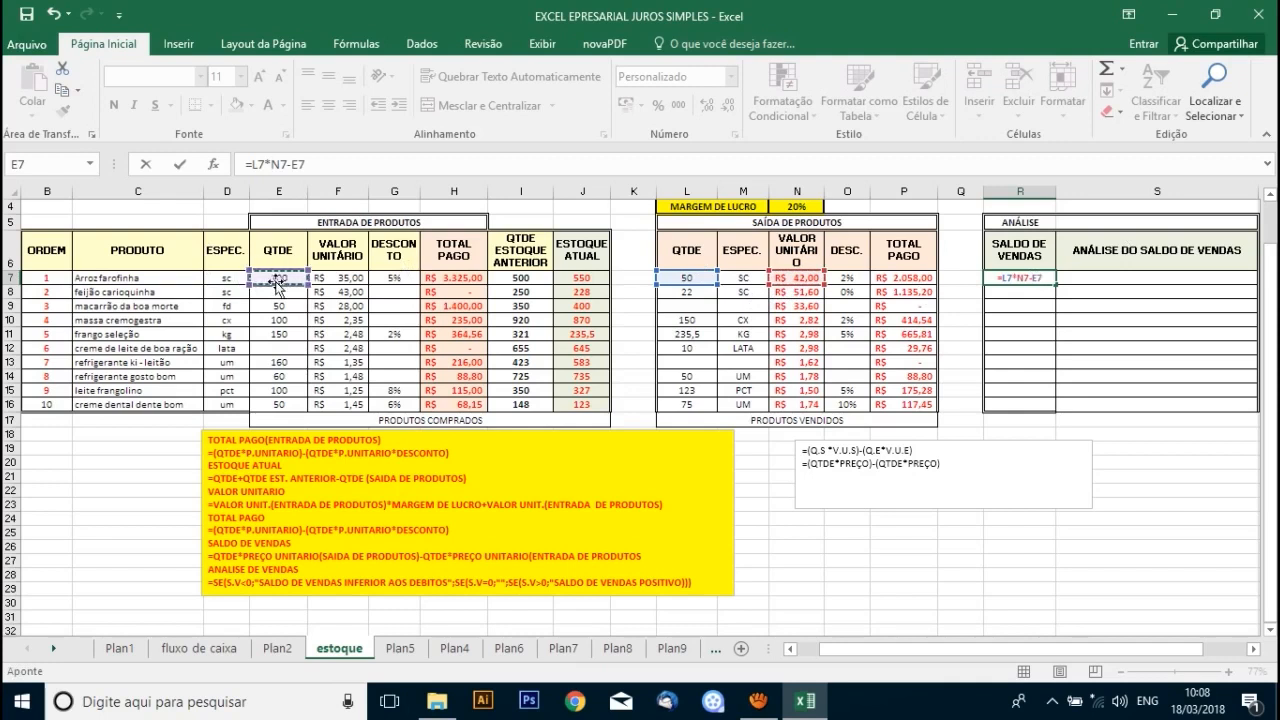
text(*)
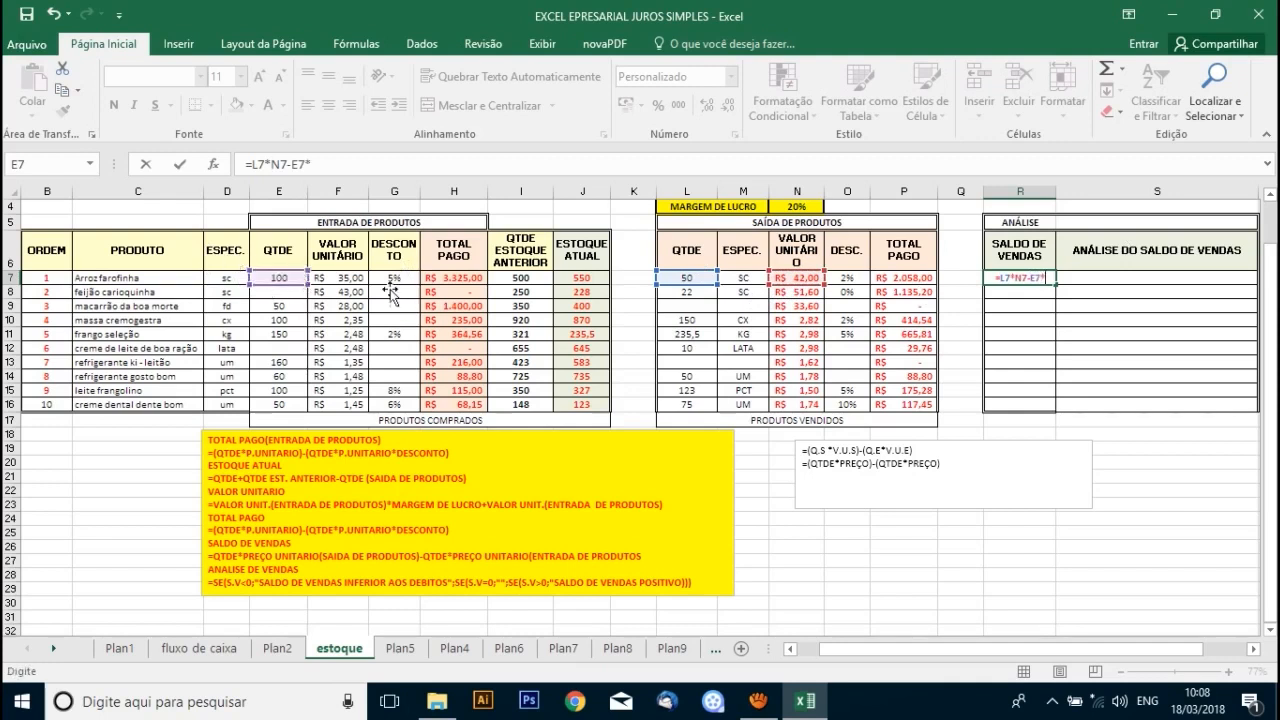
click(338, 277)
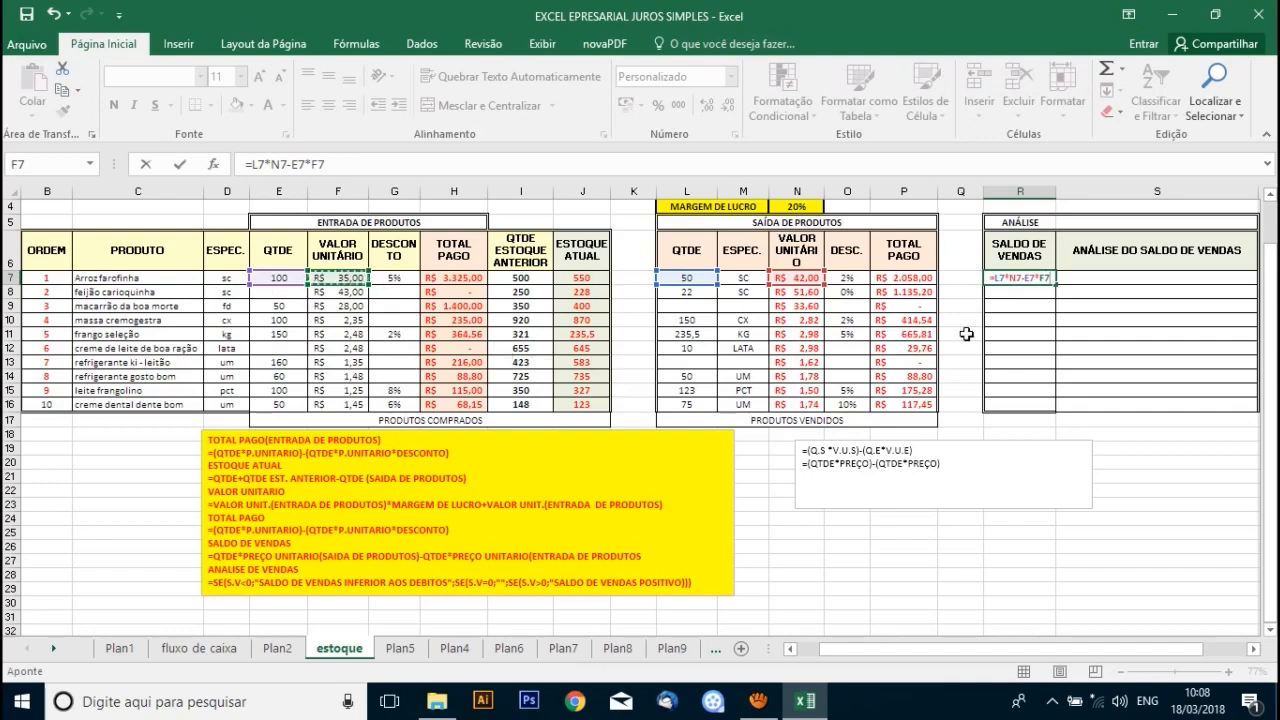
key(Return)
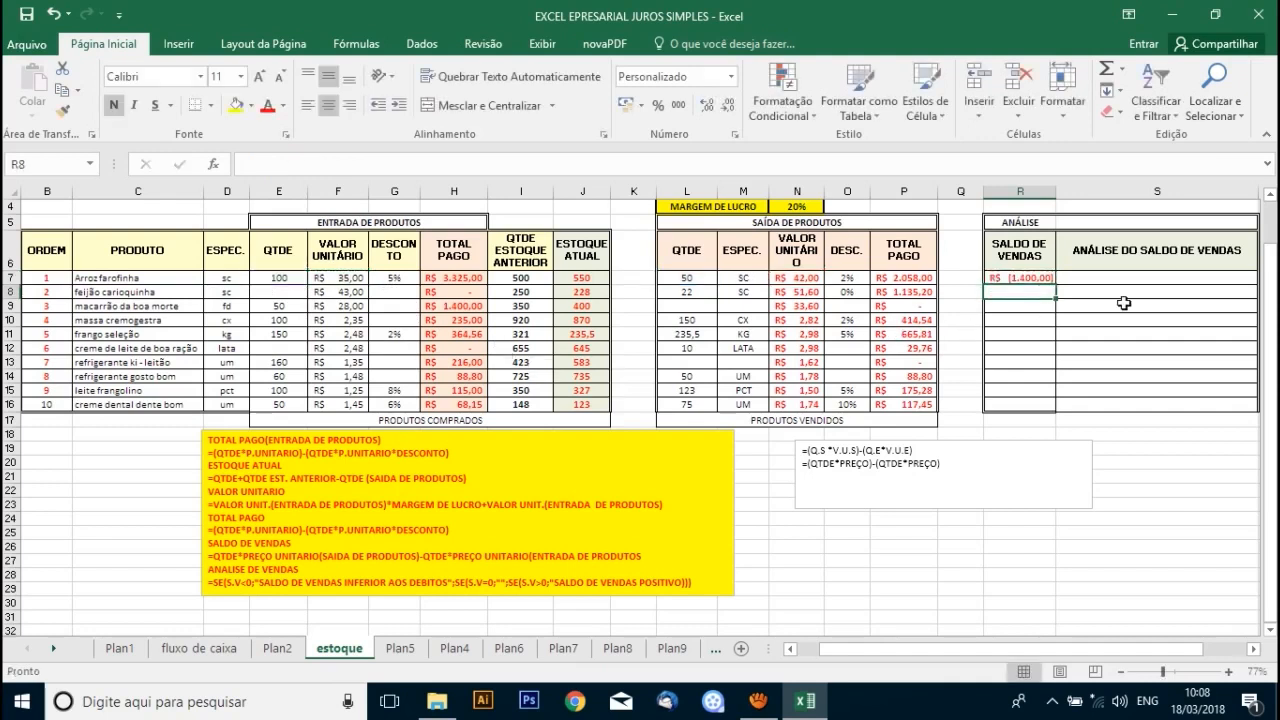
click(1043, 277)
drag(1056, 284, 1070, 408)
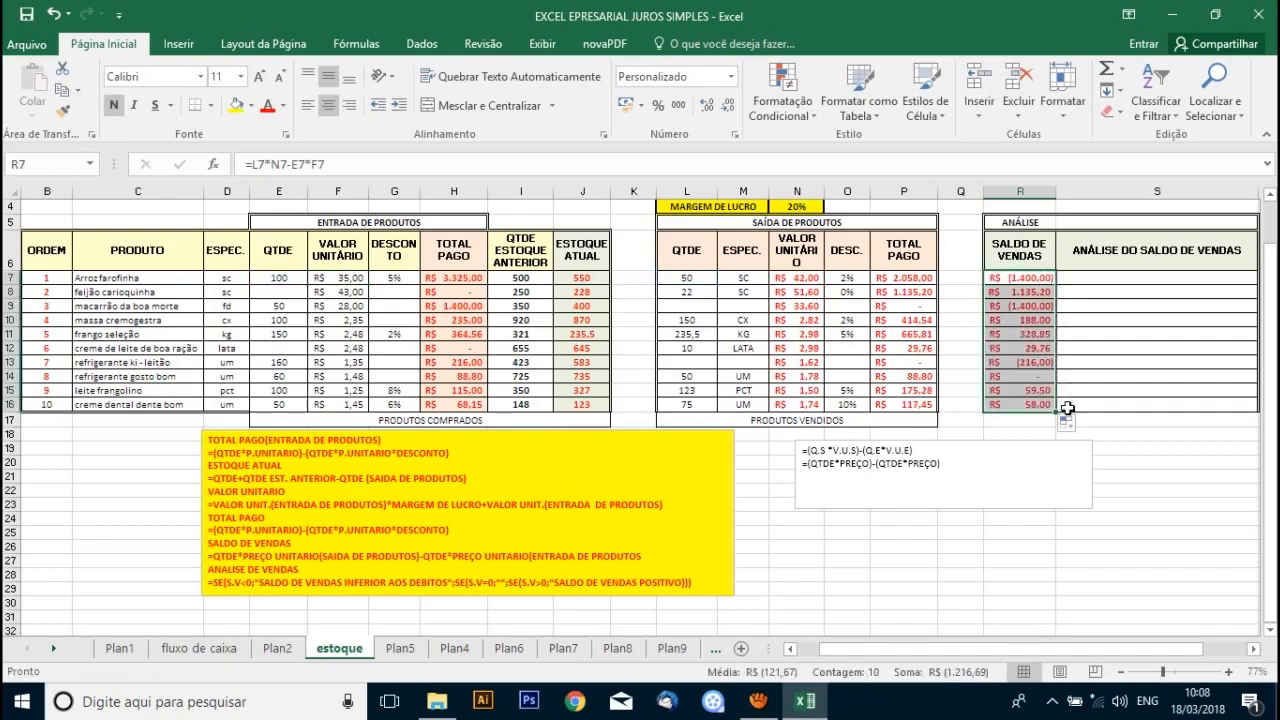
Check the cell references in the Saldo de Vendas formulas of the first two products, R7 and R8
double_click(1030, 281)
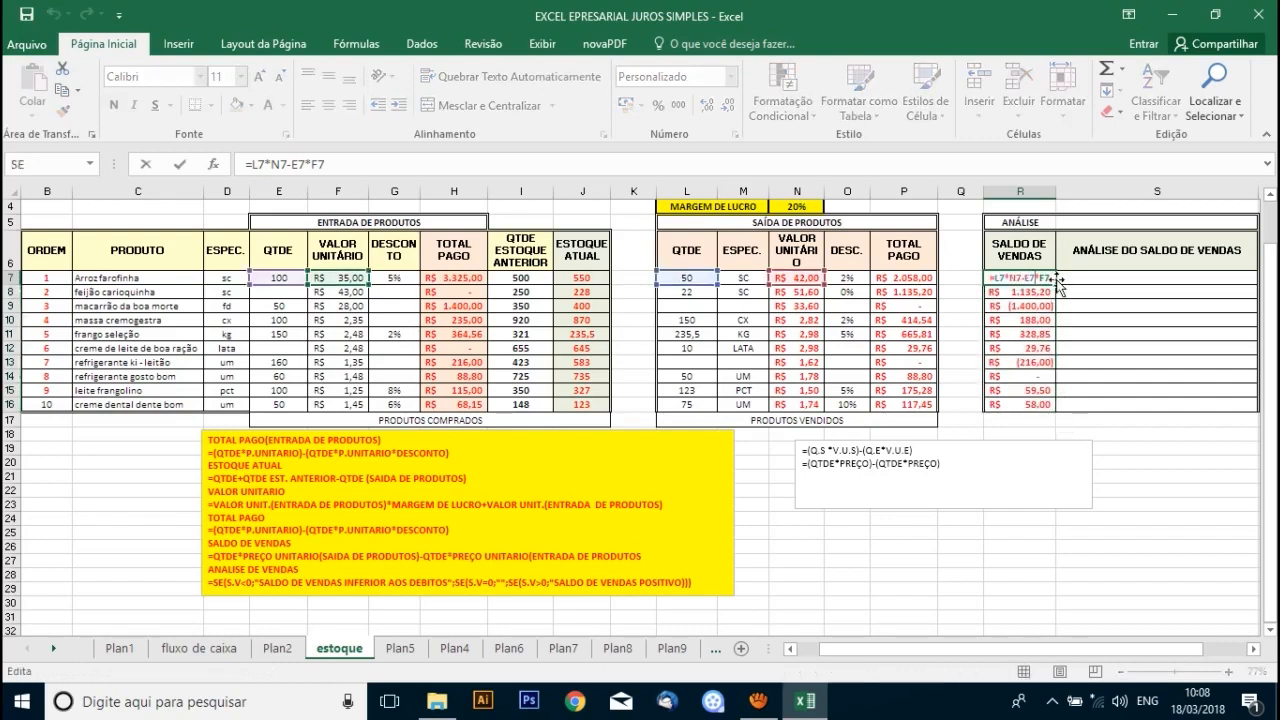
key(Return)
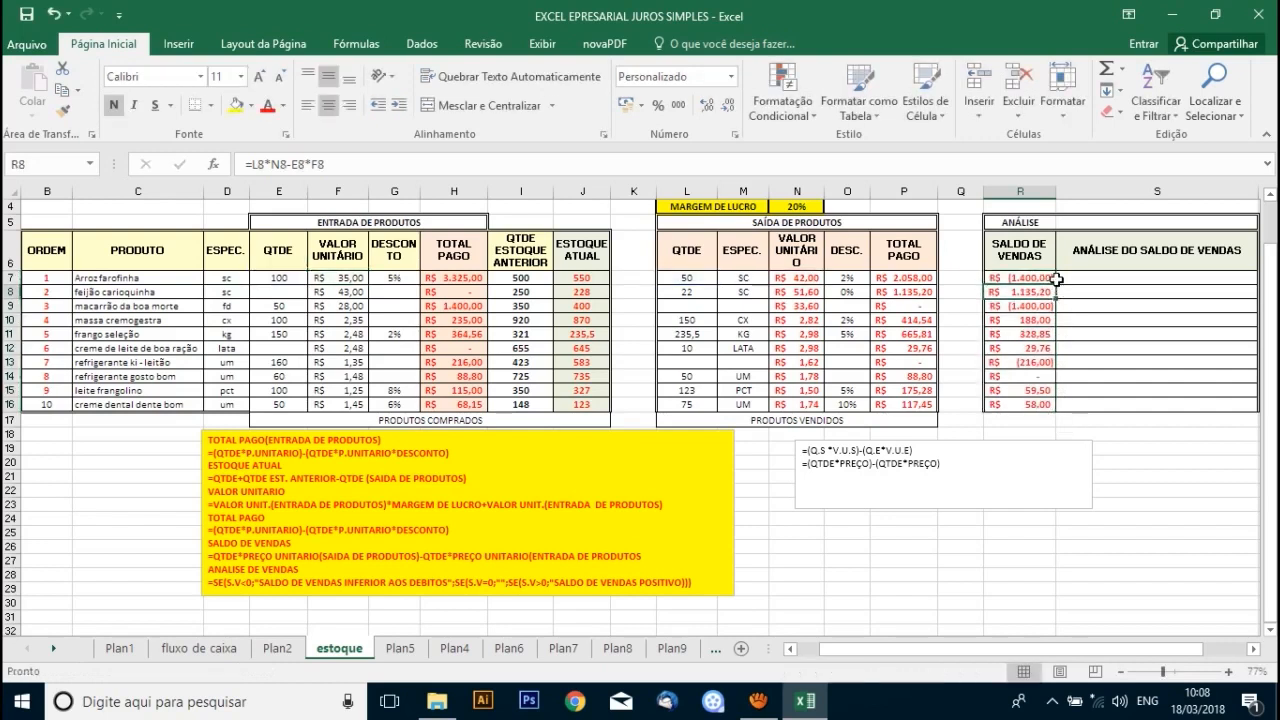
key(F2)
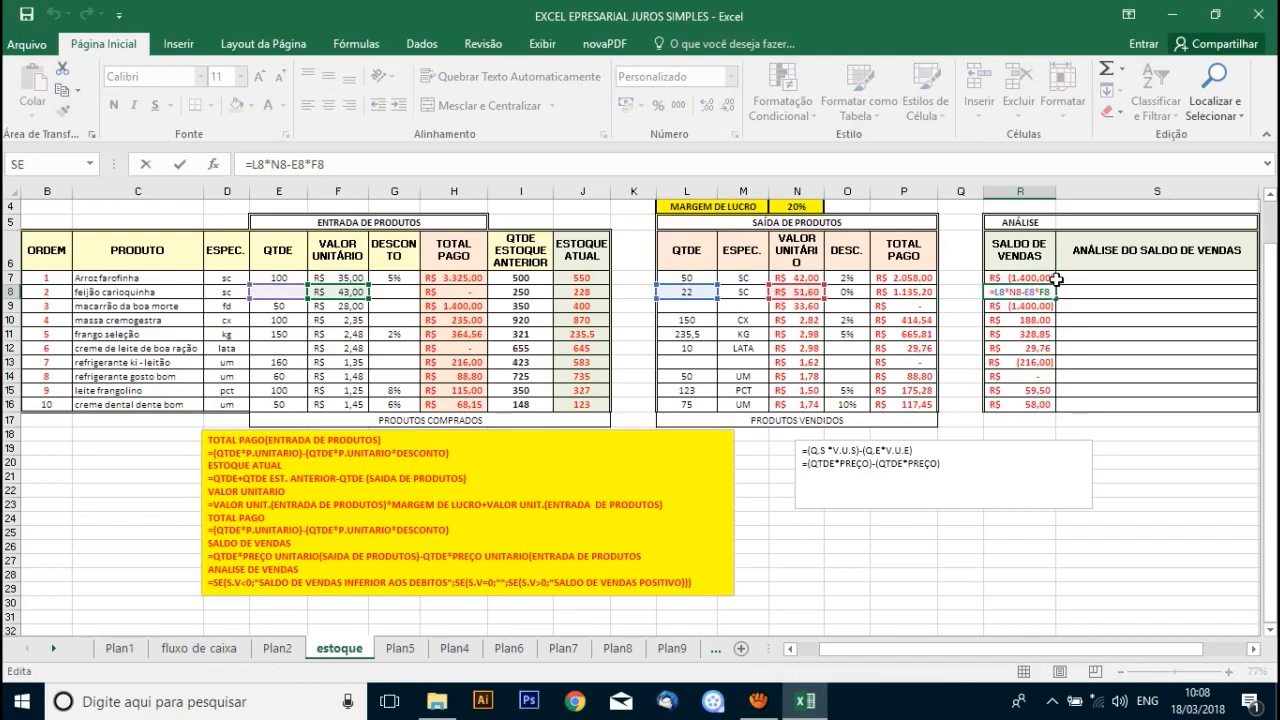
key(ctrl+Return)
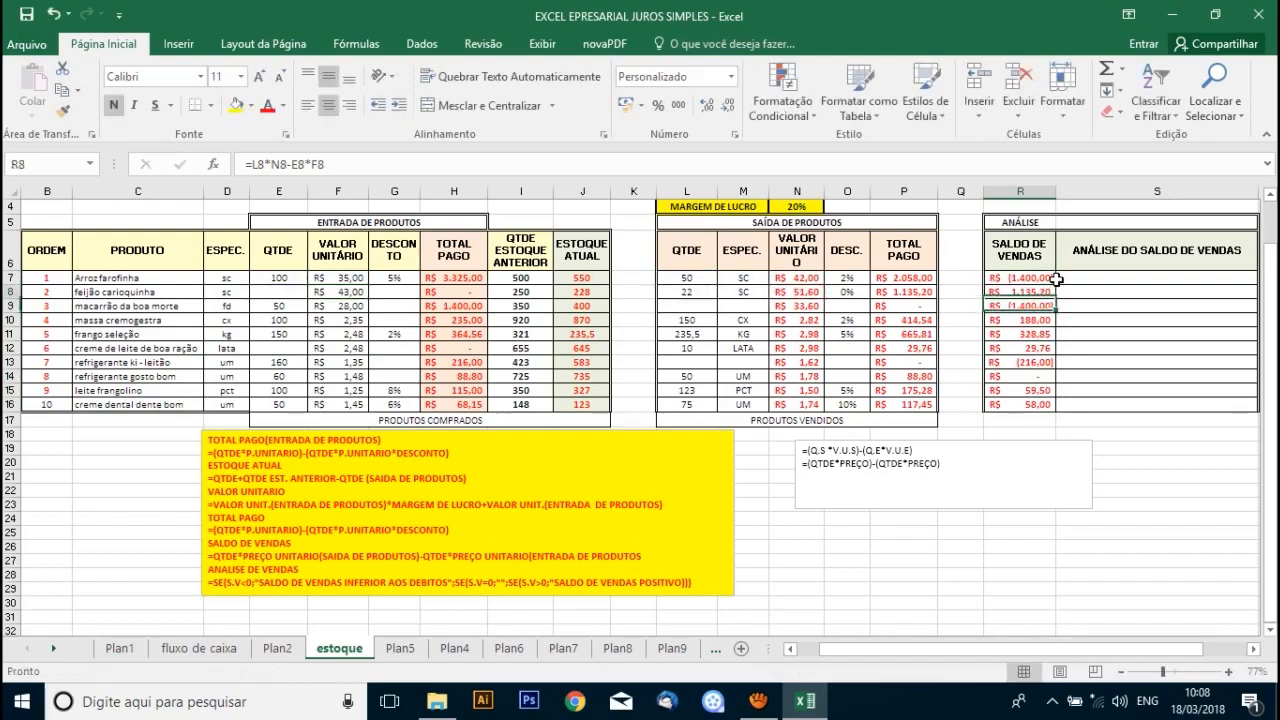
key(Right)
key(Up)
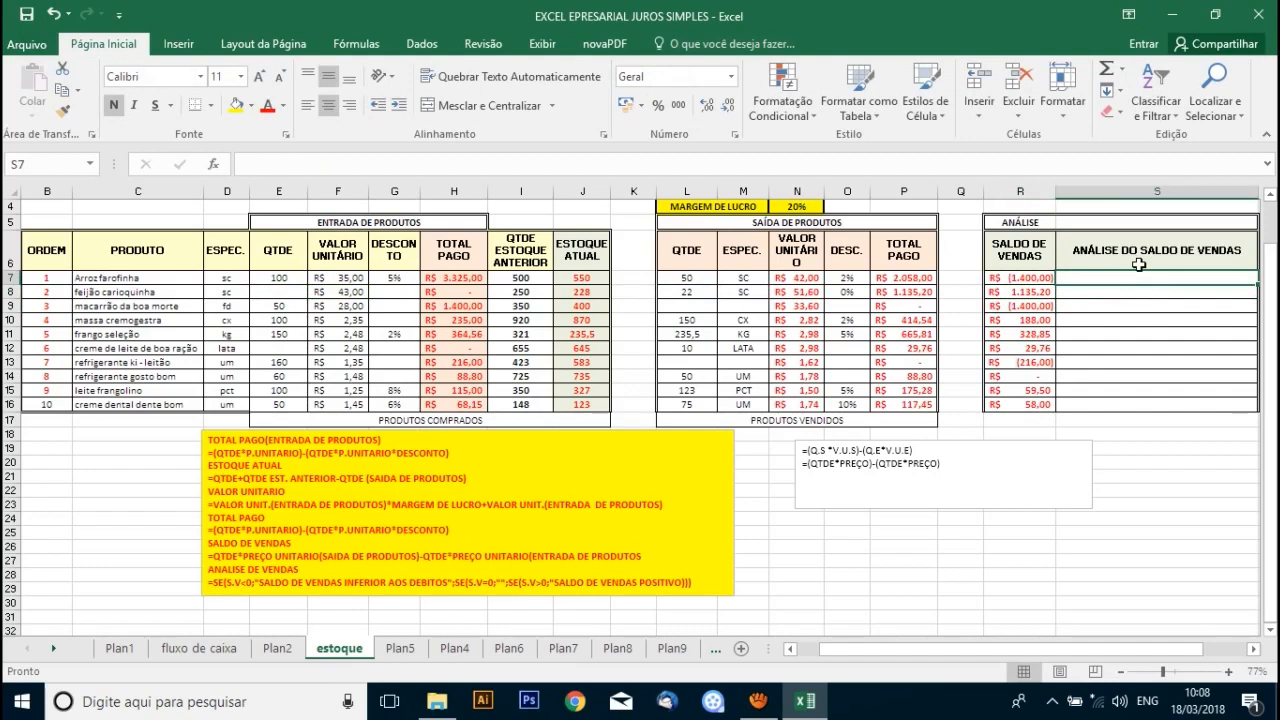
click(1036, 277)
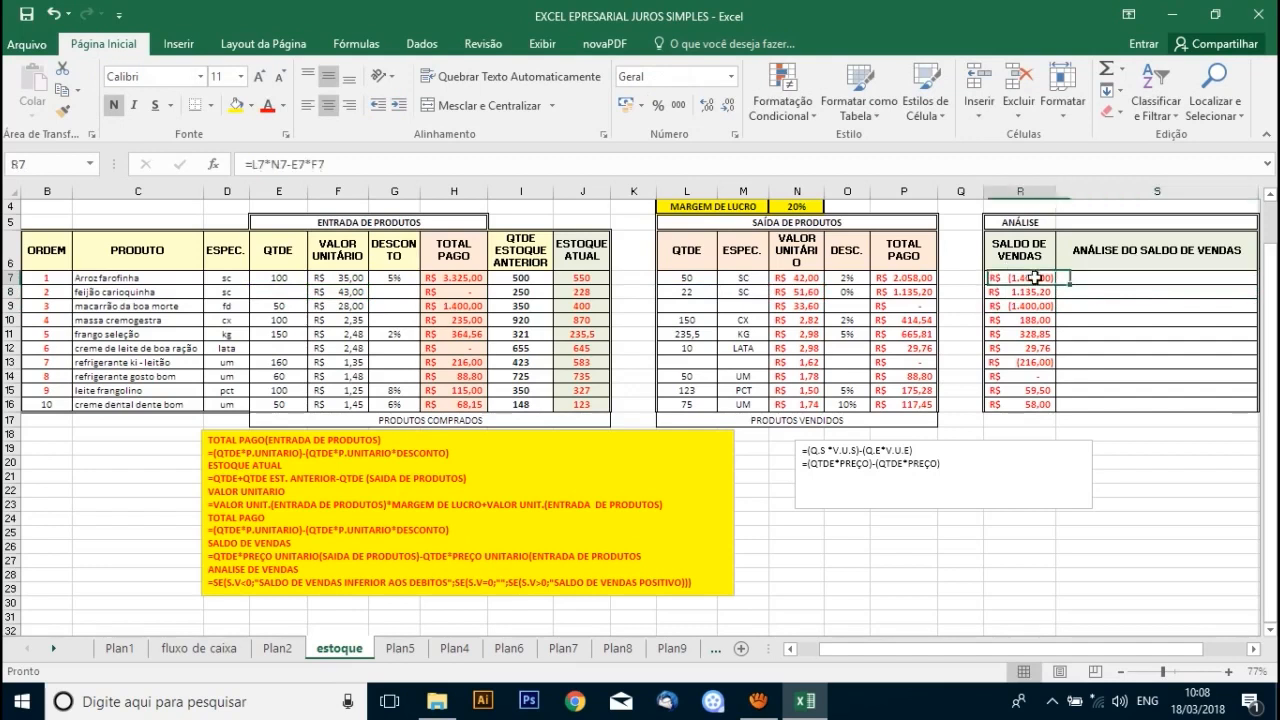
Start the Análise do Saldo de Vendas formula in S7 with an SE test for a negative balance, =se(R7<0;
click(1102, 268)
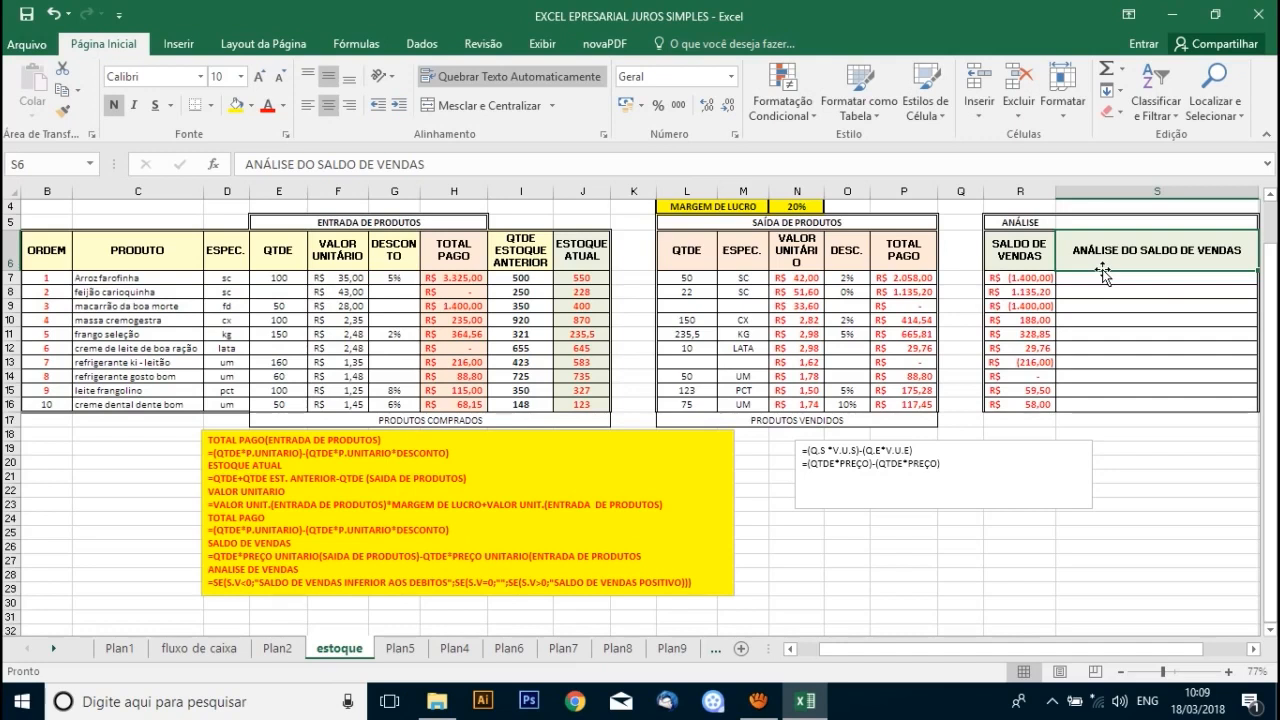
key(Return)
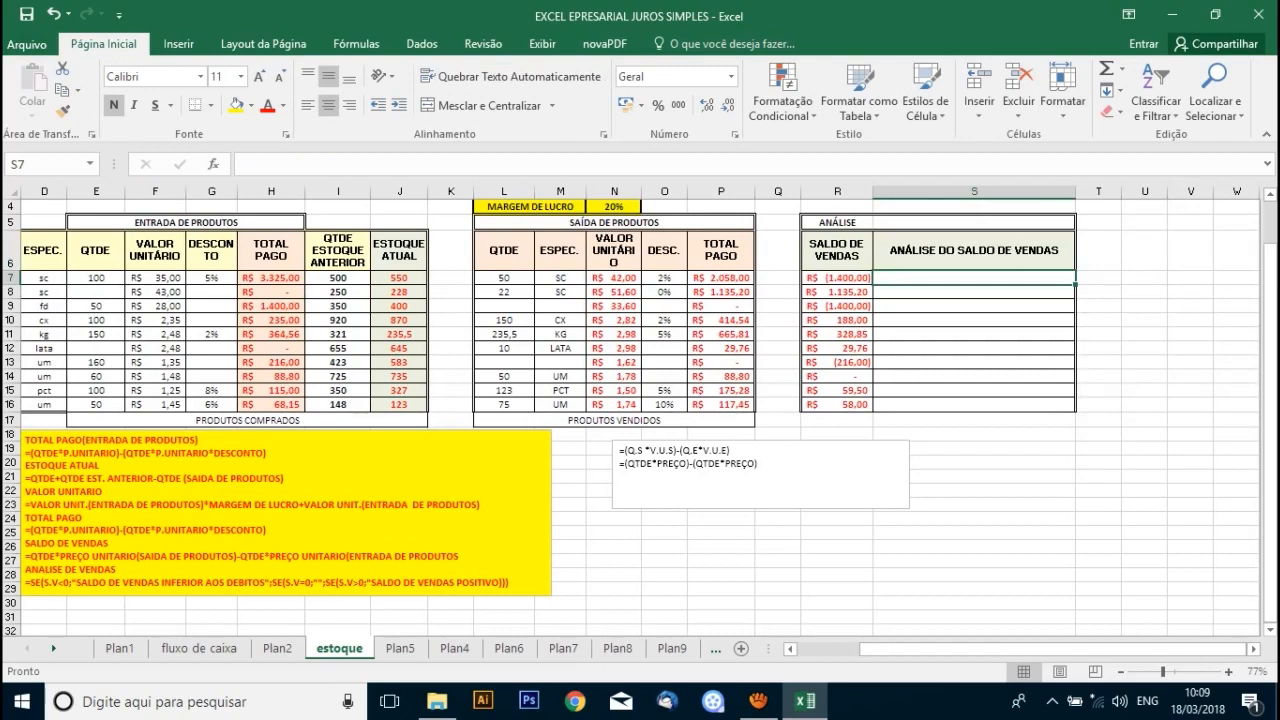
text(=se()
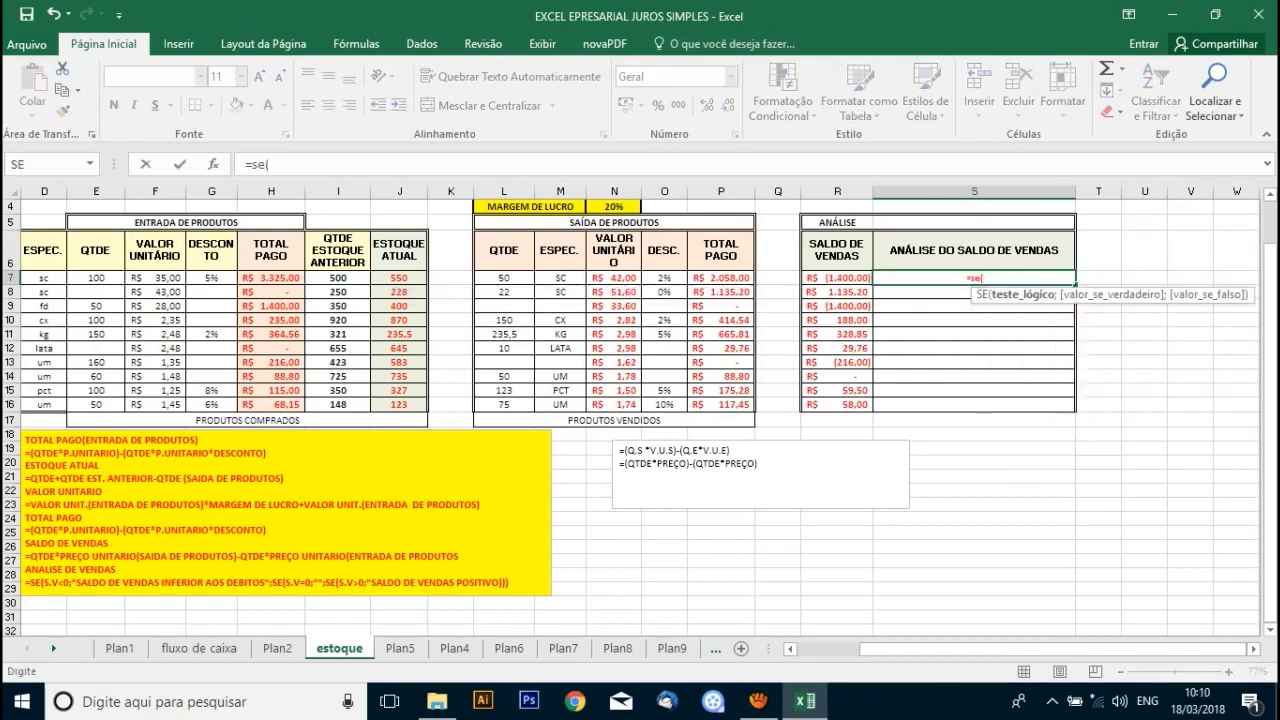
click(843, 278)
text(<)
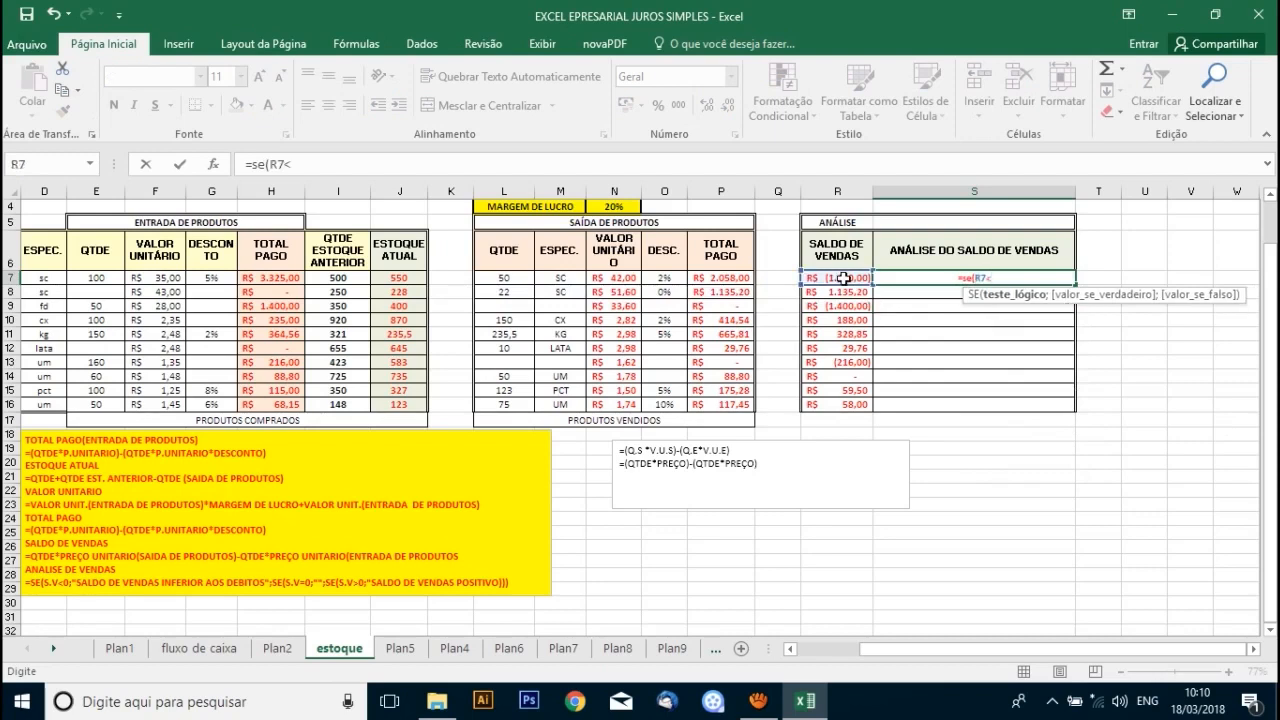
key(BackSpace)
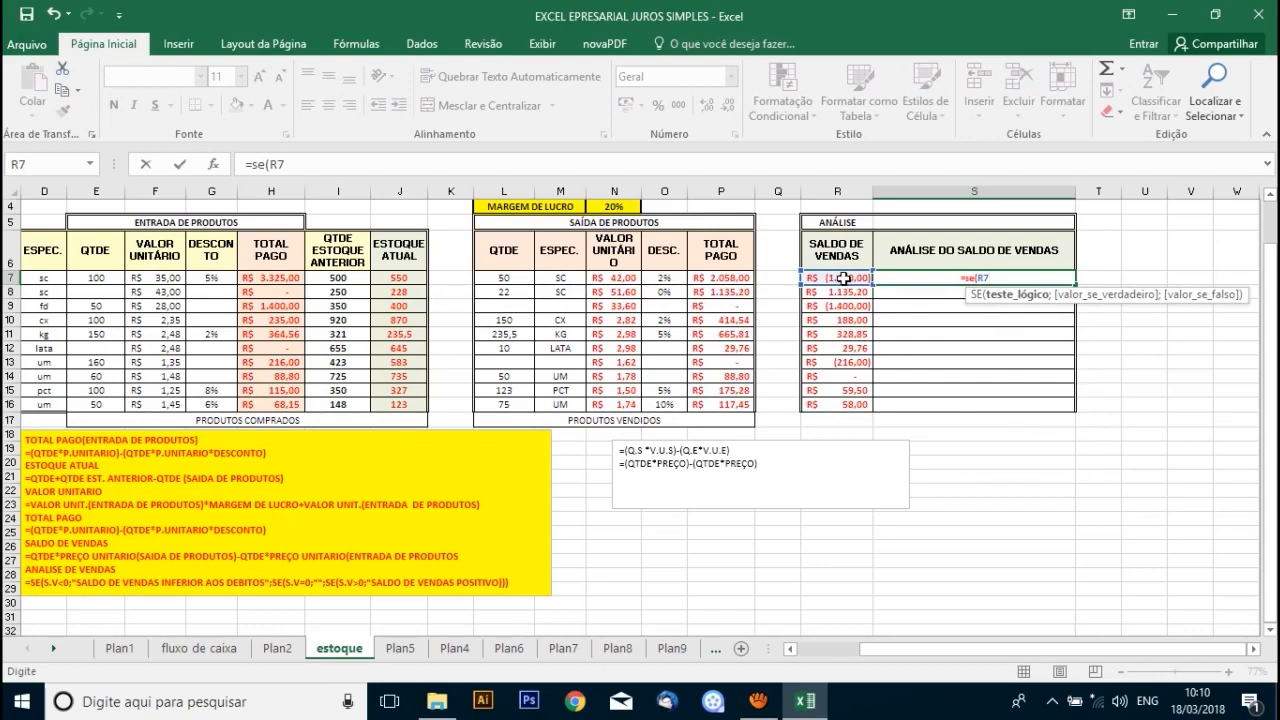
text(<)
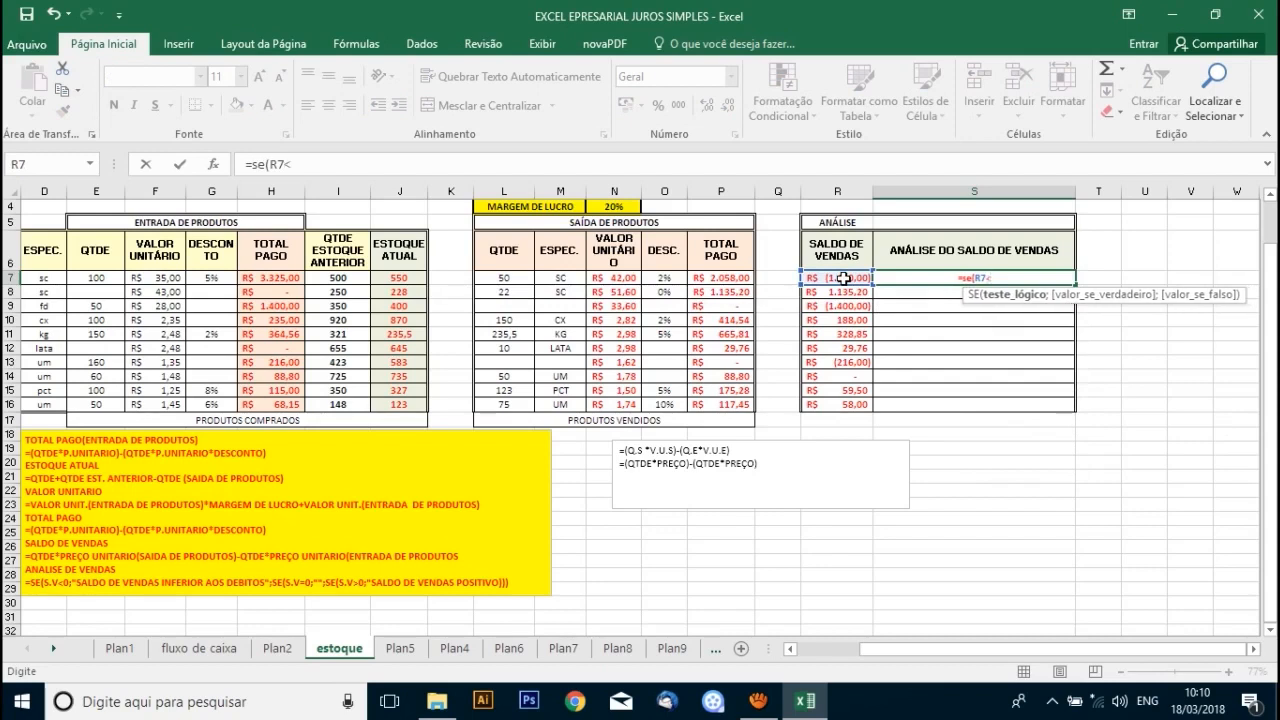
text(0;)
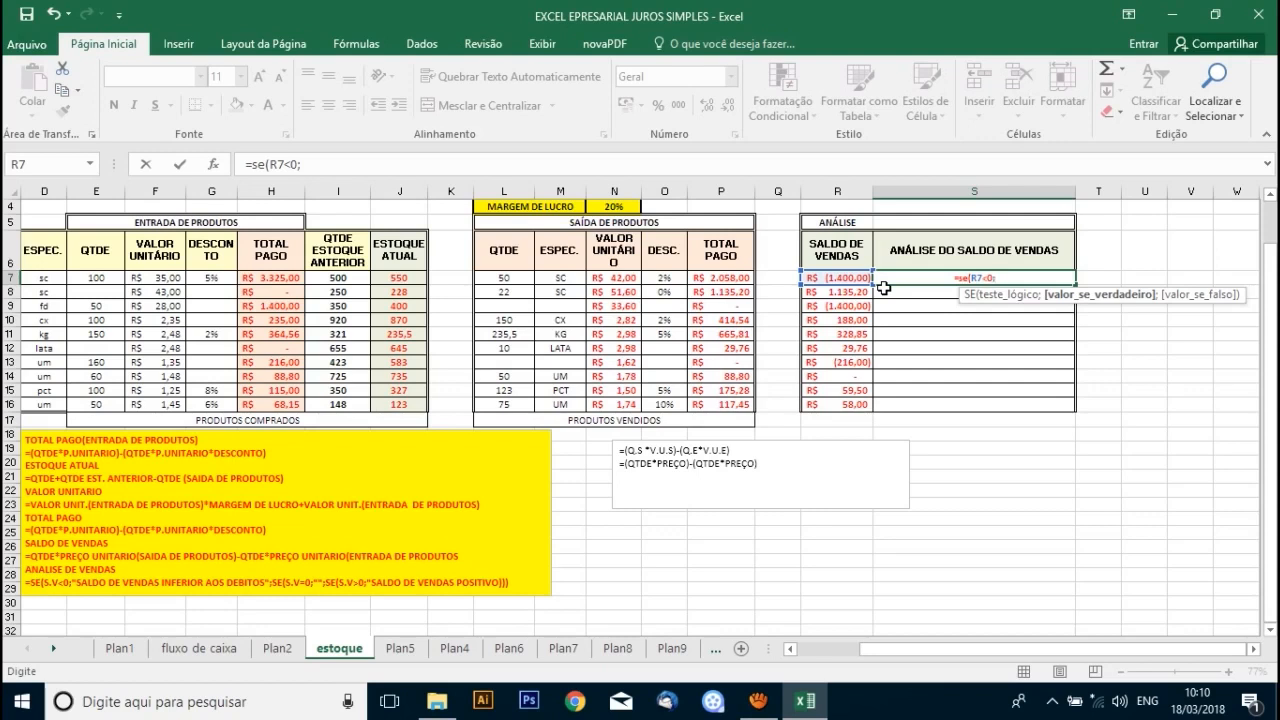
Add the text "saldo de vendas inferior aos debitos" as the value if true in the S7 formula
text("")
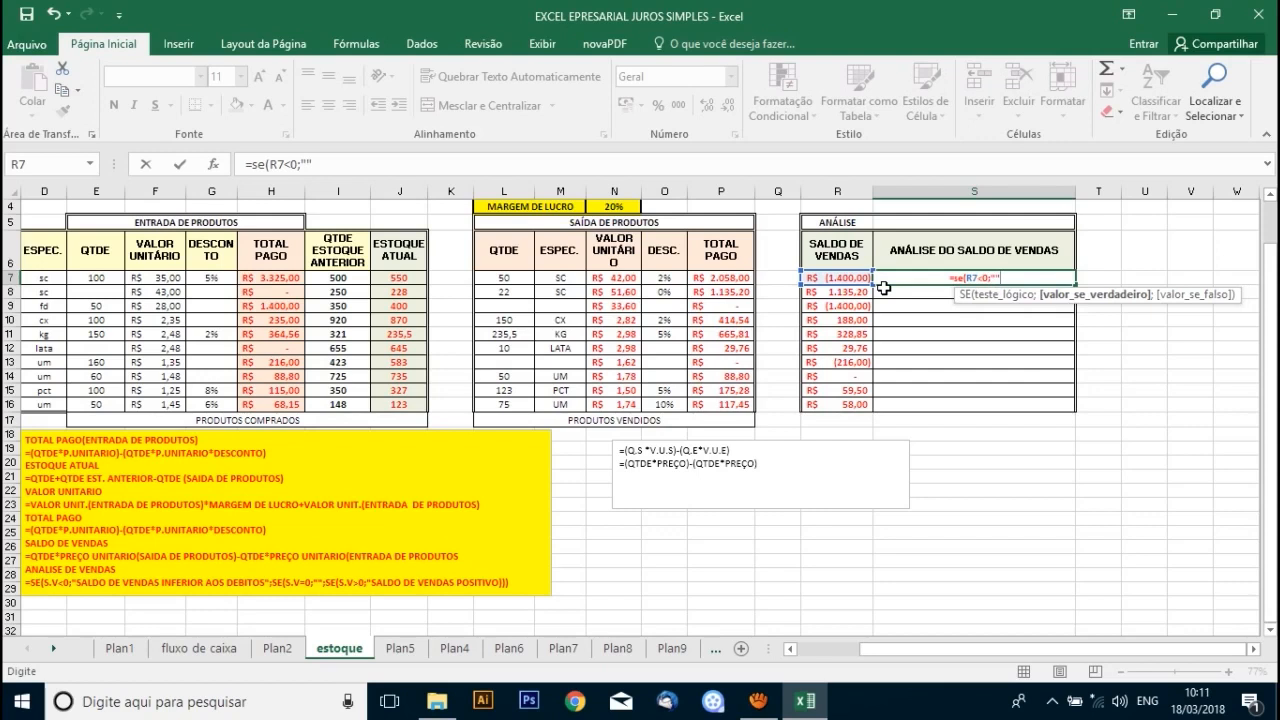
key(F2)
text(saldo de )
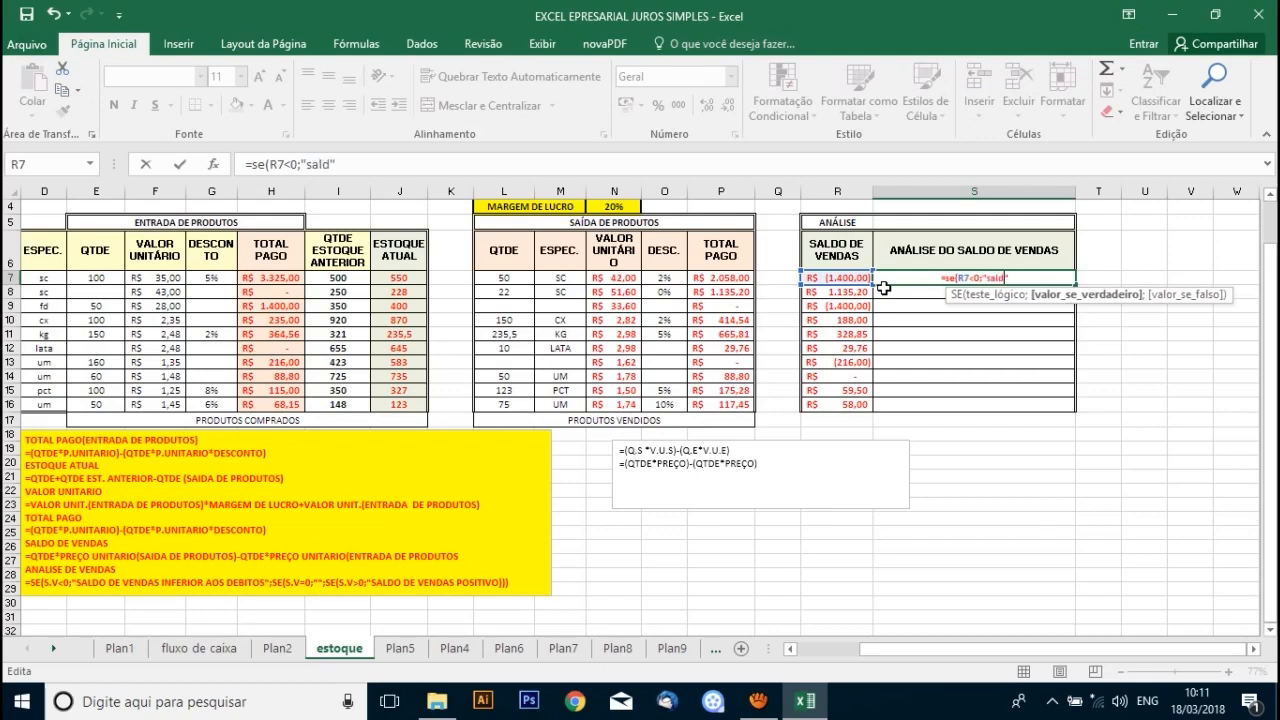
text(vendas )
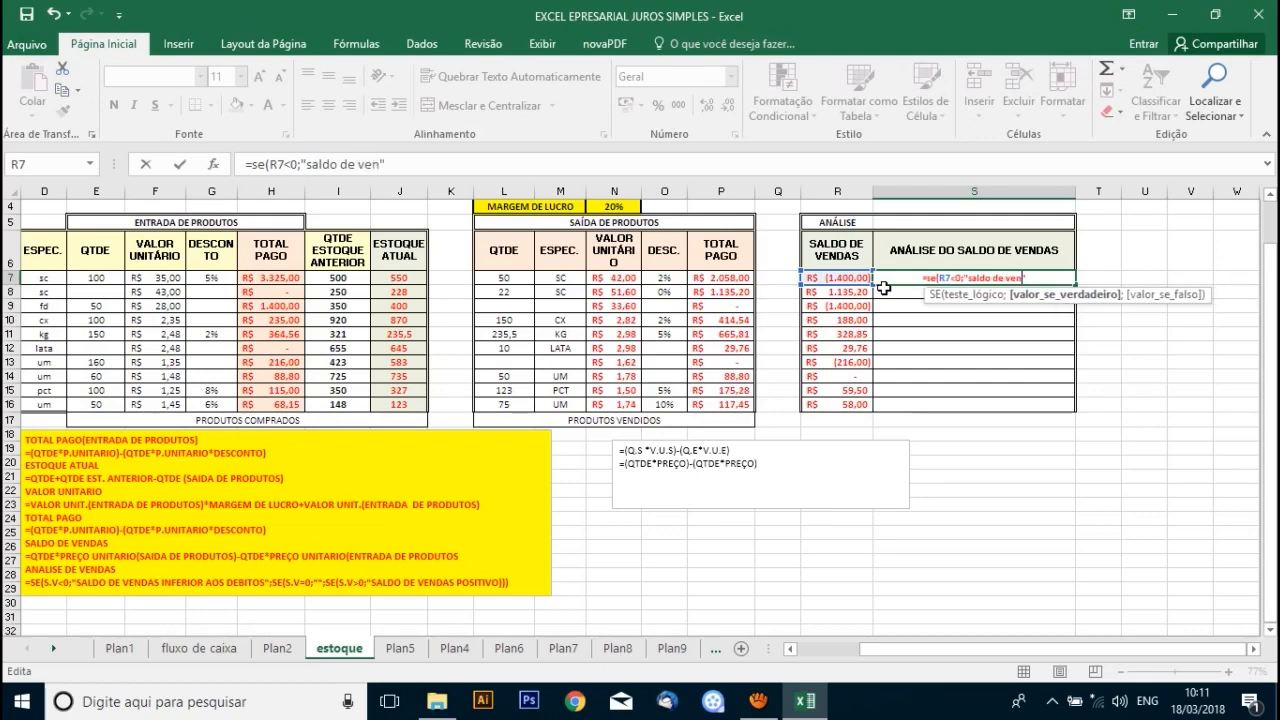
text(infe)
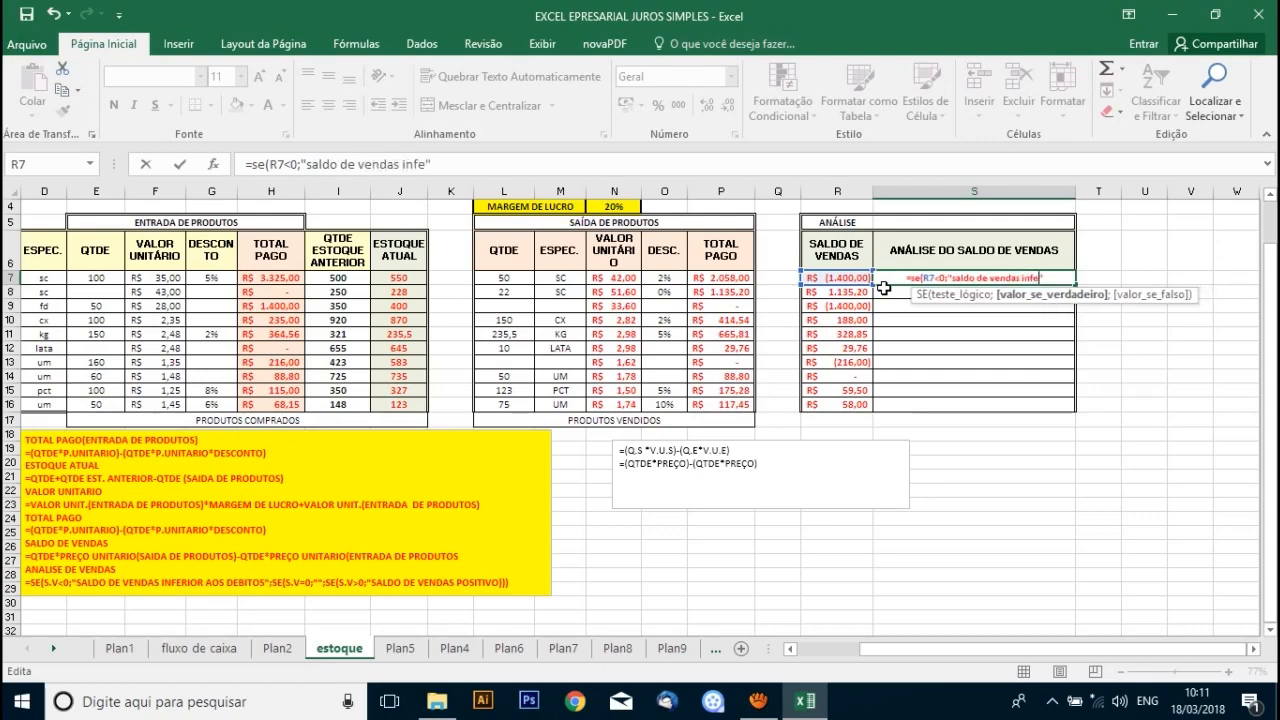
text(ri)
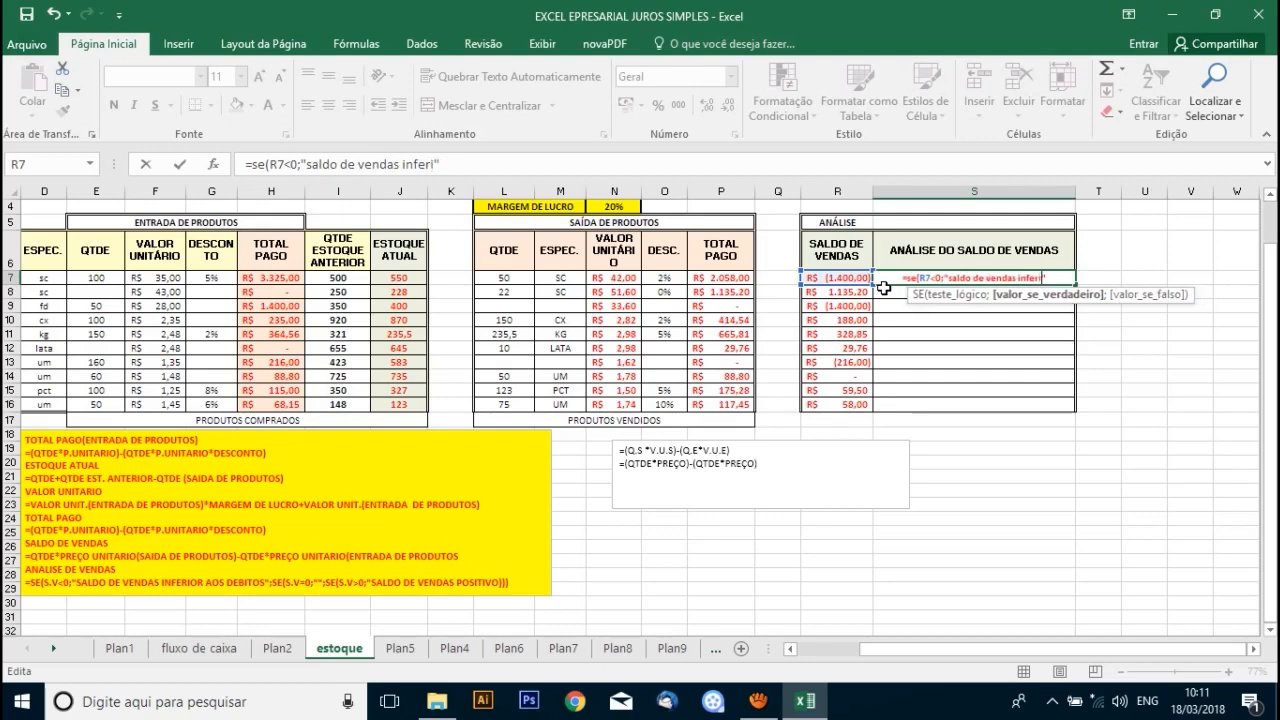
text(or aos debitos)
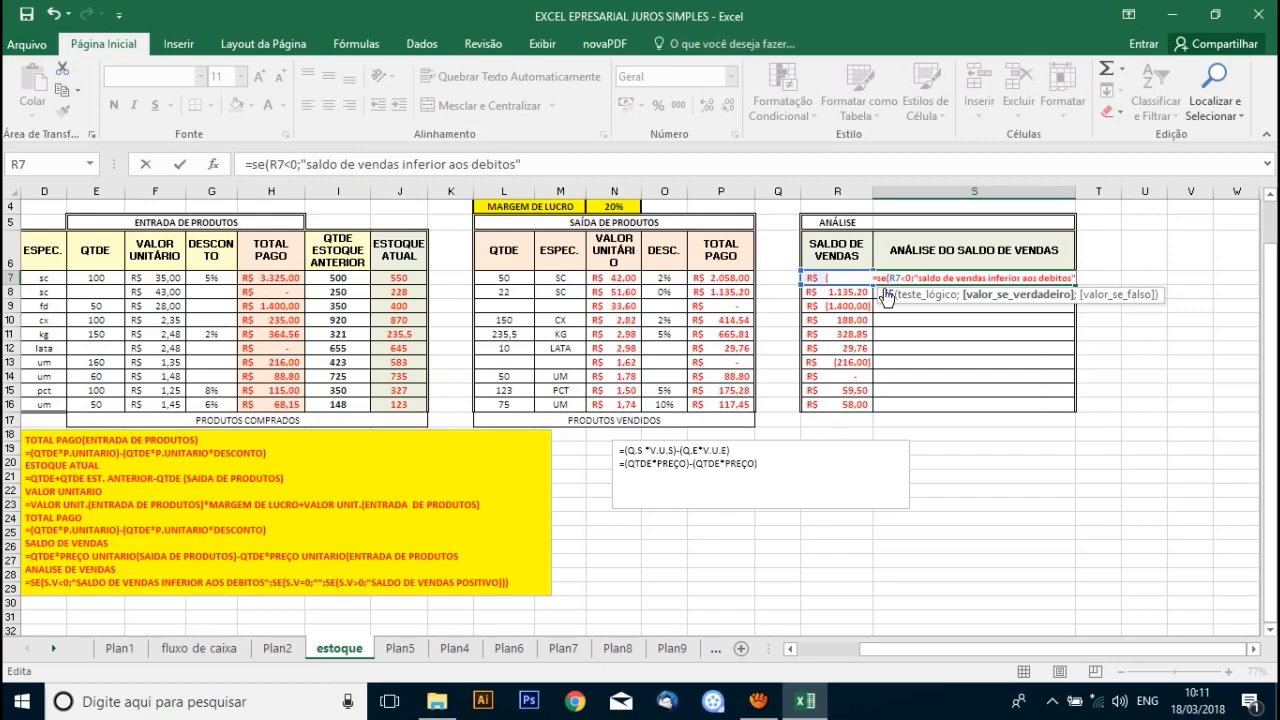
Nest a second SE in the S7 formula that returns empty text for a zero balance, se(R7=0;""
text(;se)
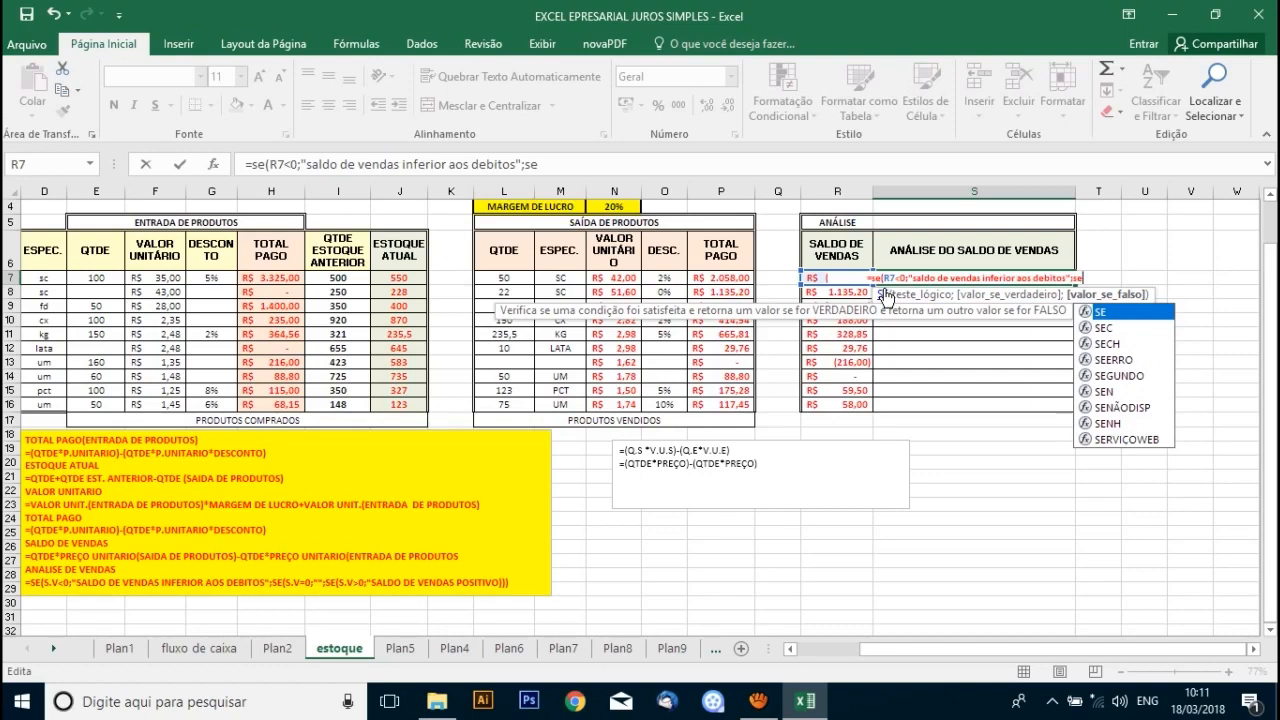
text(()
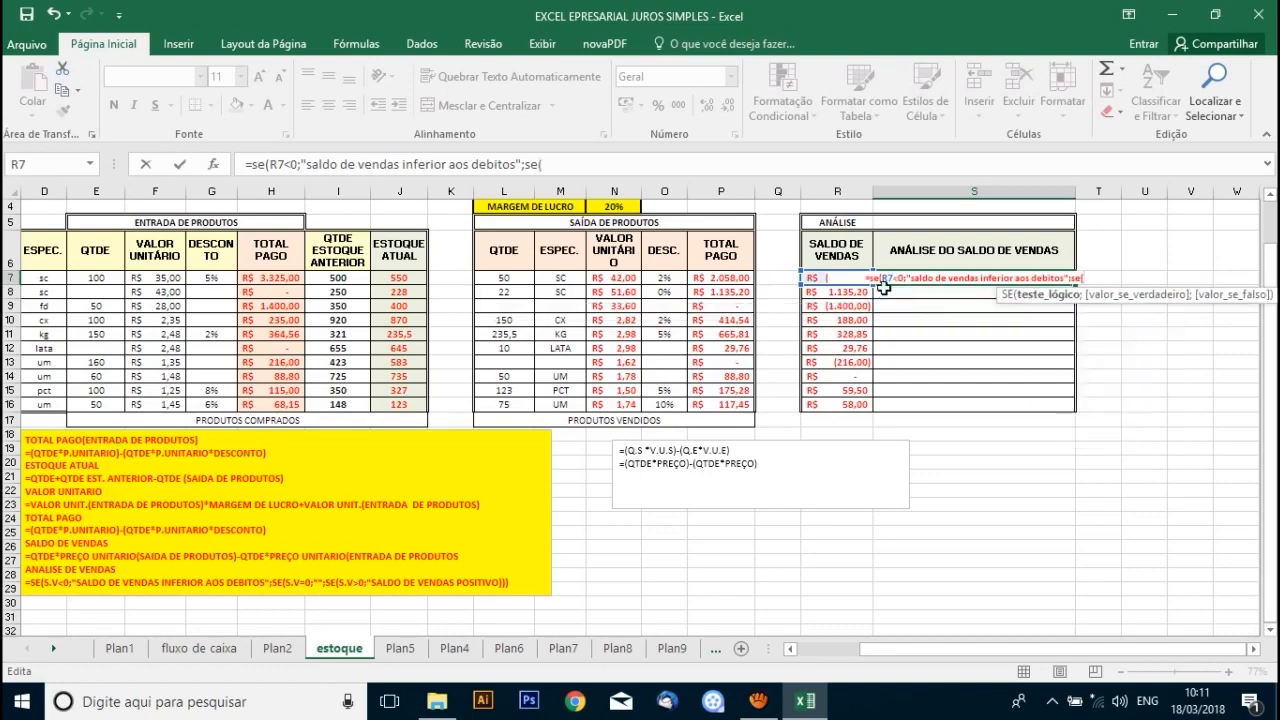
click(824, 292)
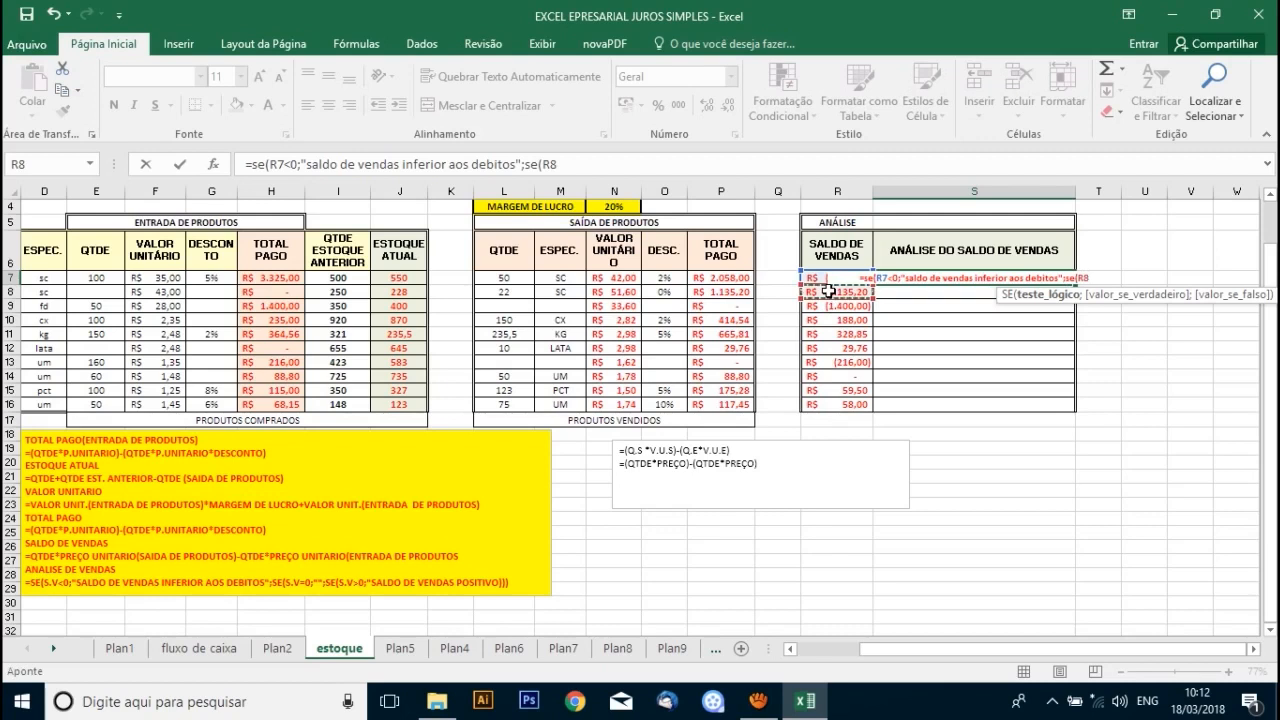
key(Up)
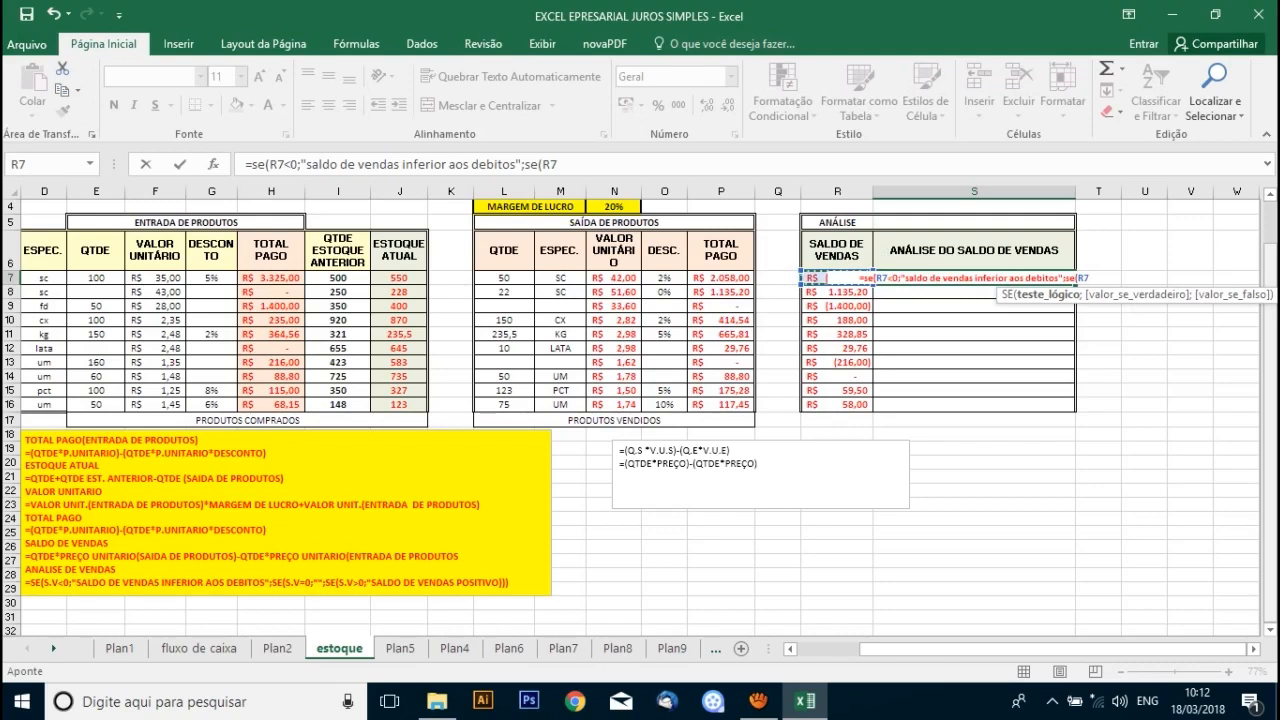
text(=)
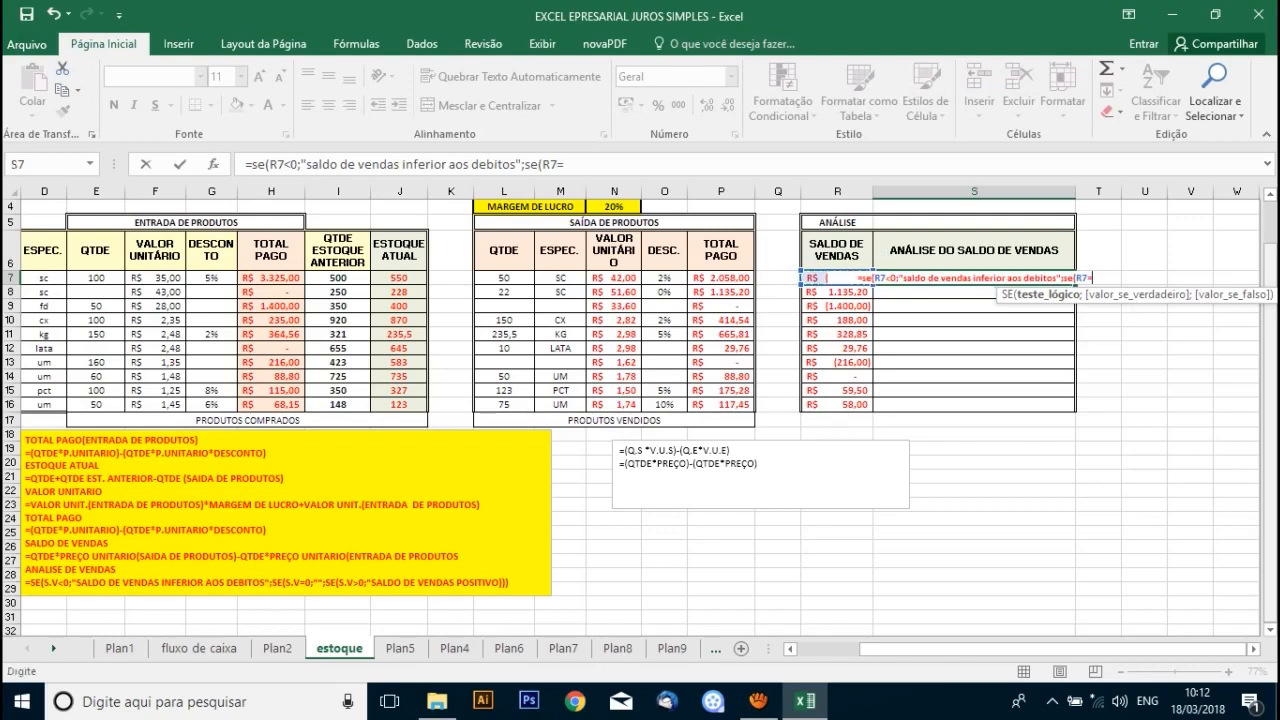
text(0;)
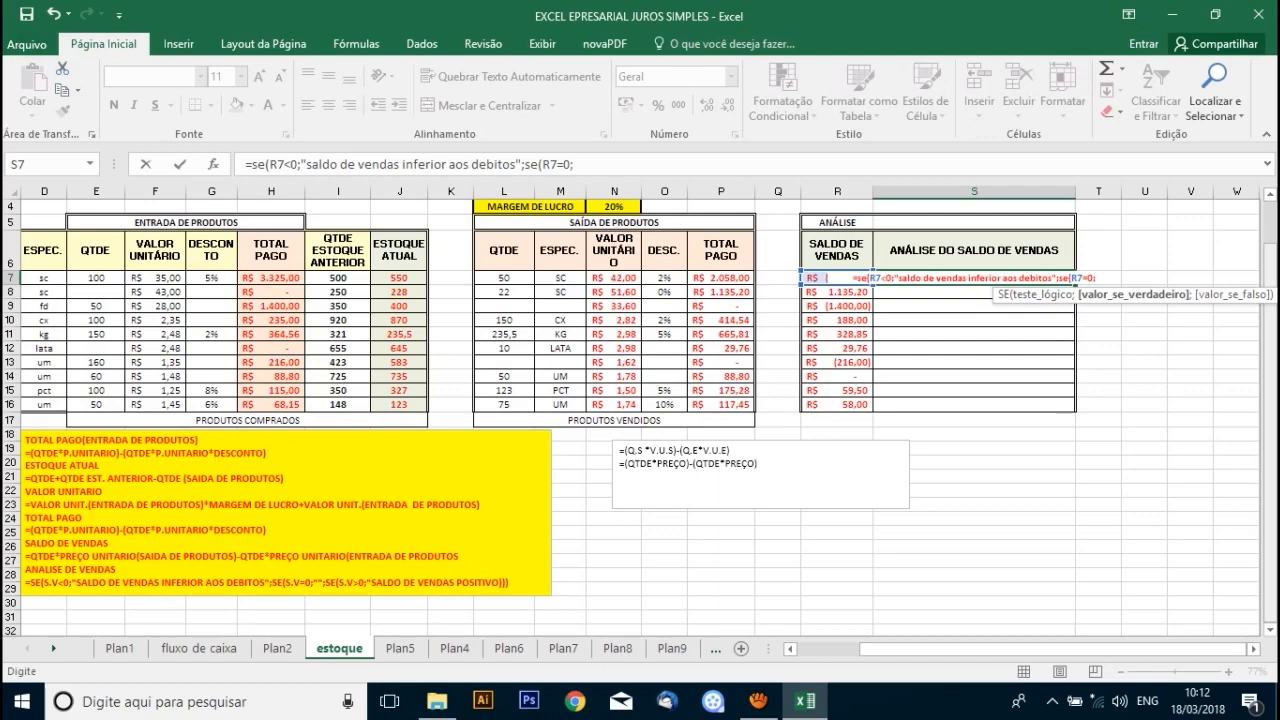
text("")
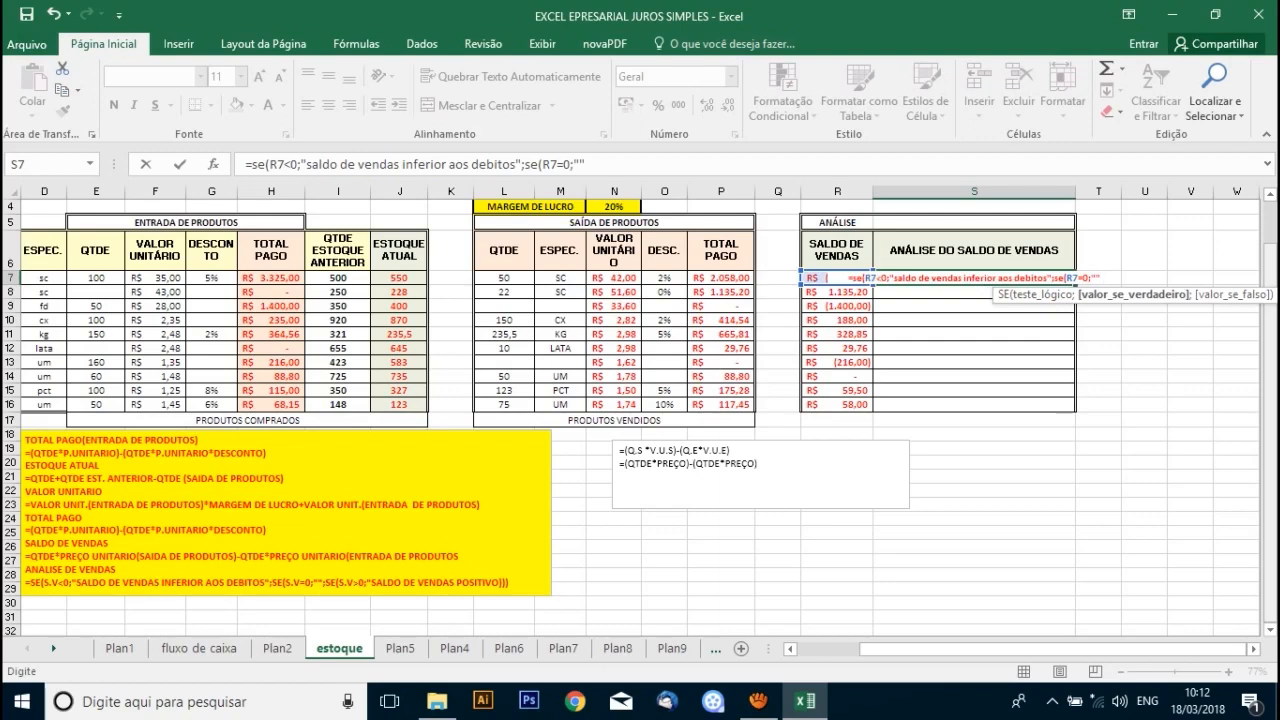
Nest a third SE in the S7 formula to test for a positive balance, se(R7>0;
text(;)
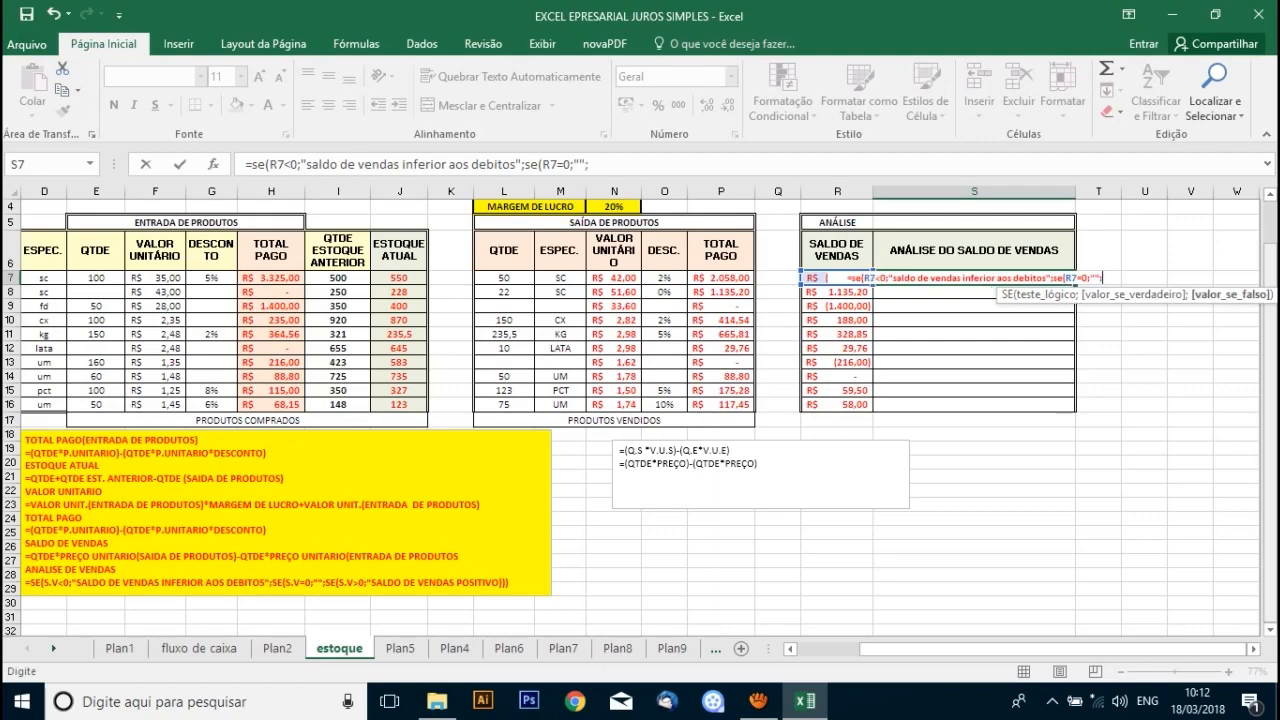
text(se)
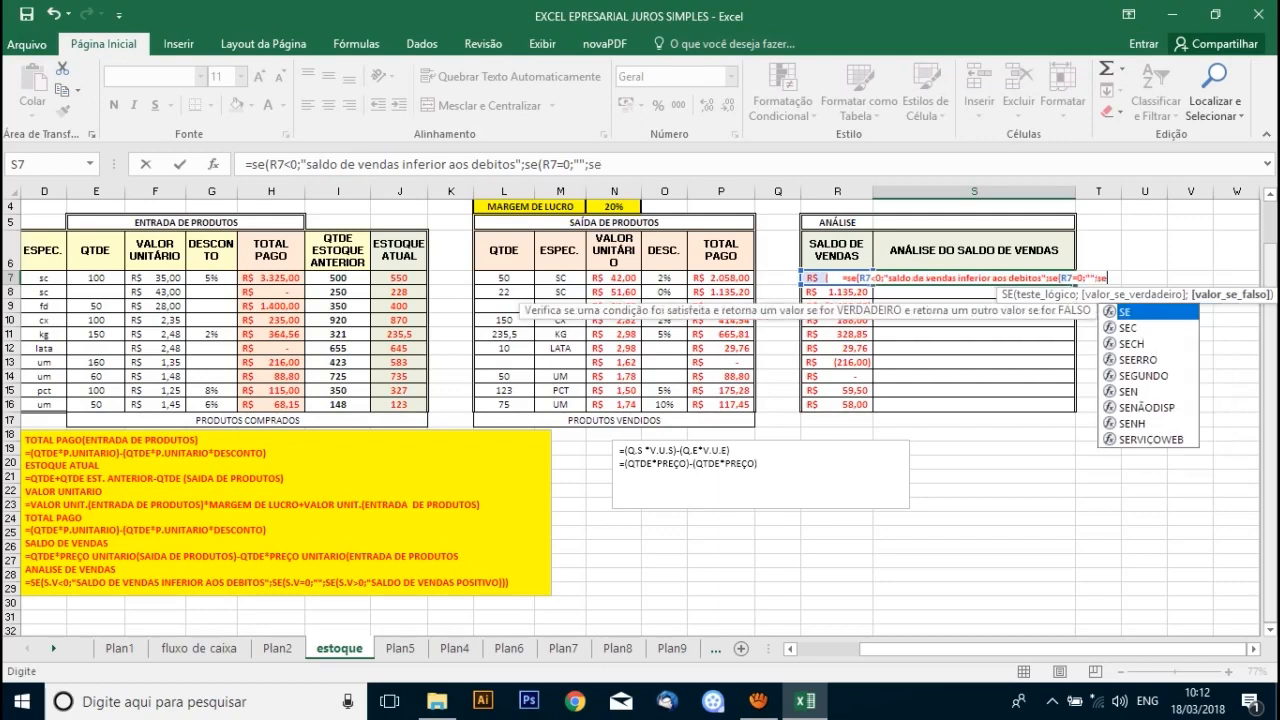
text(()
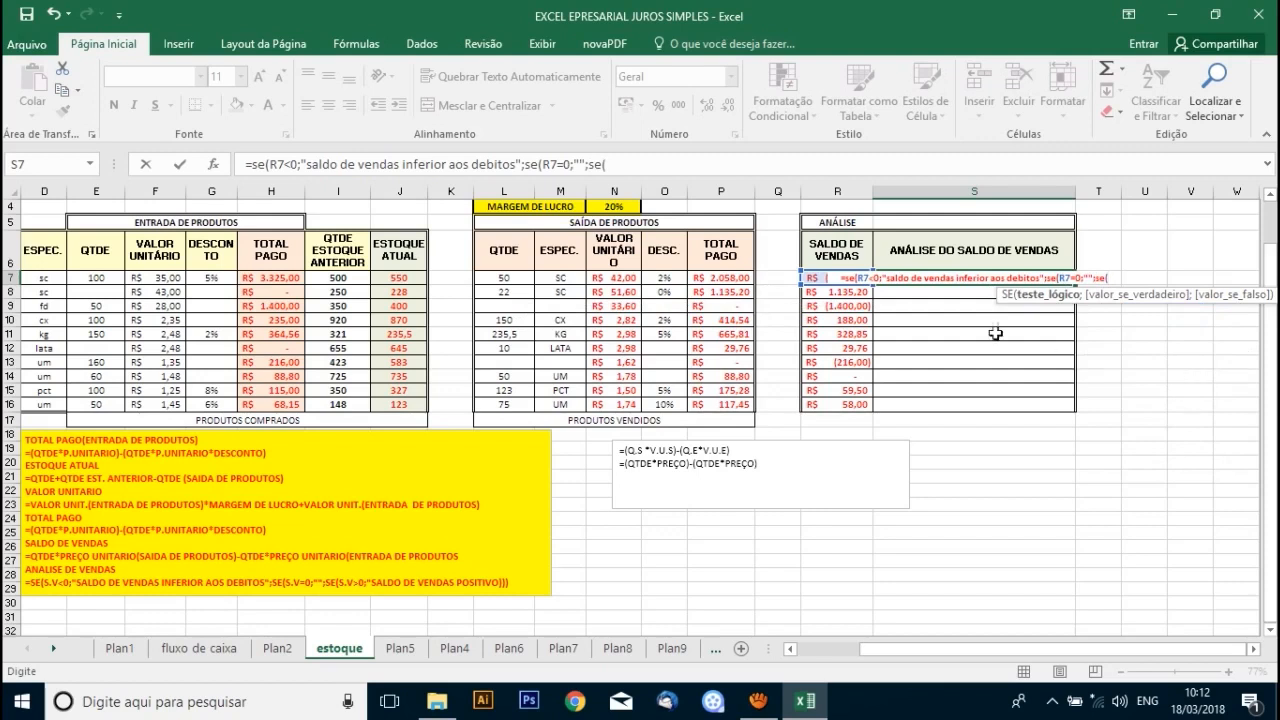
click(853, 293)
click(845, 278)
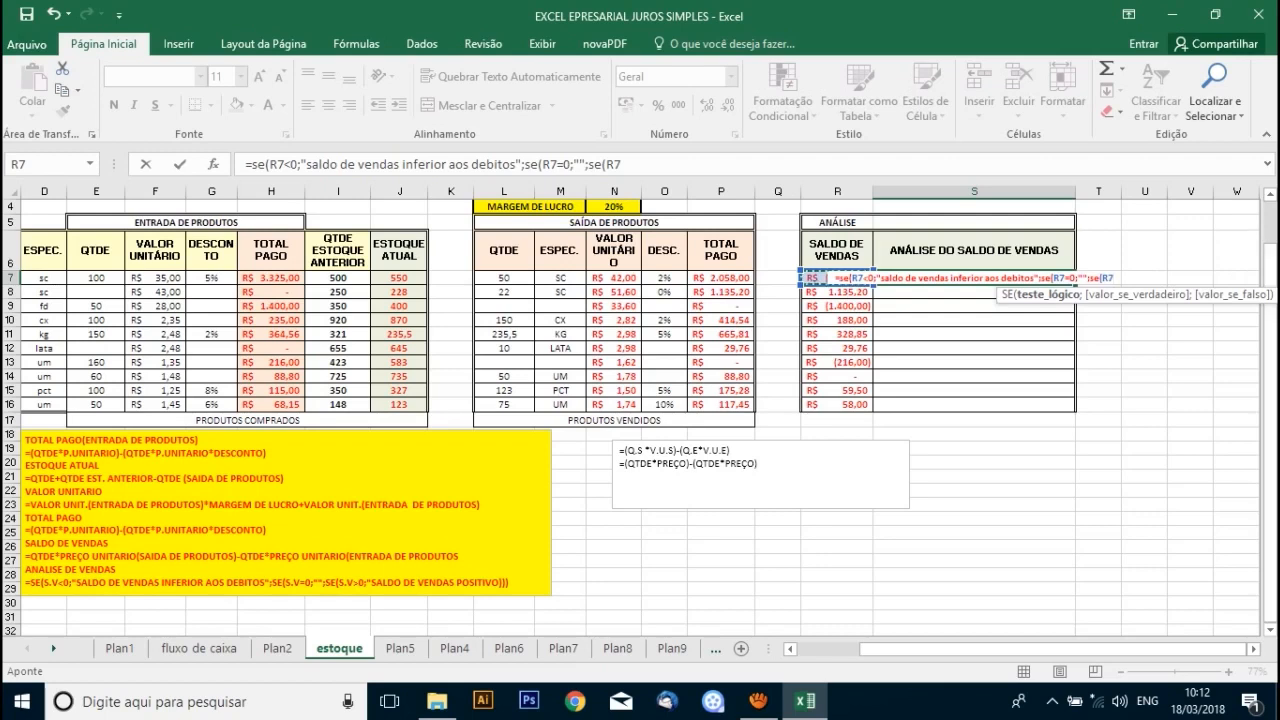
text(>0)
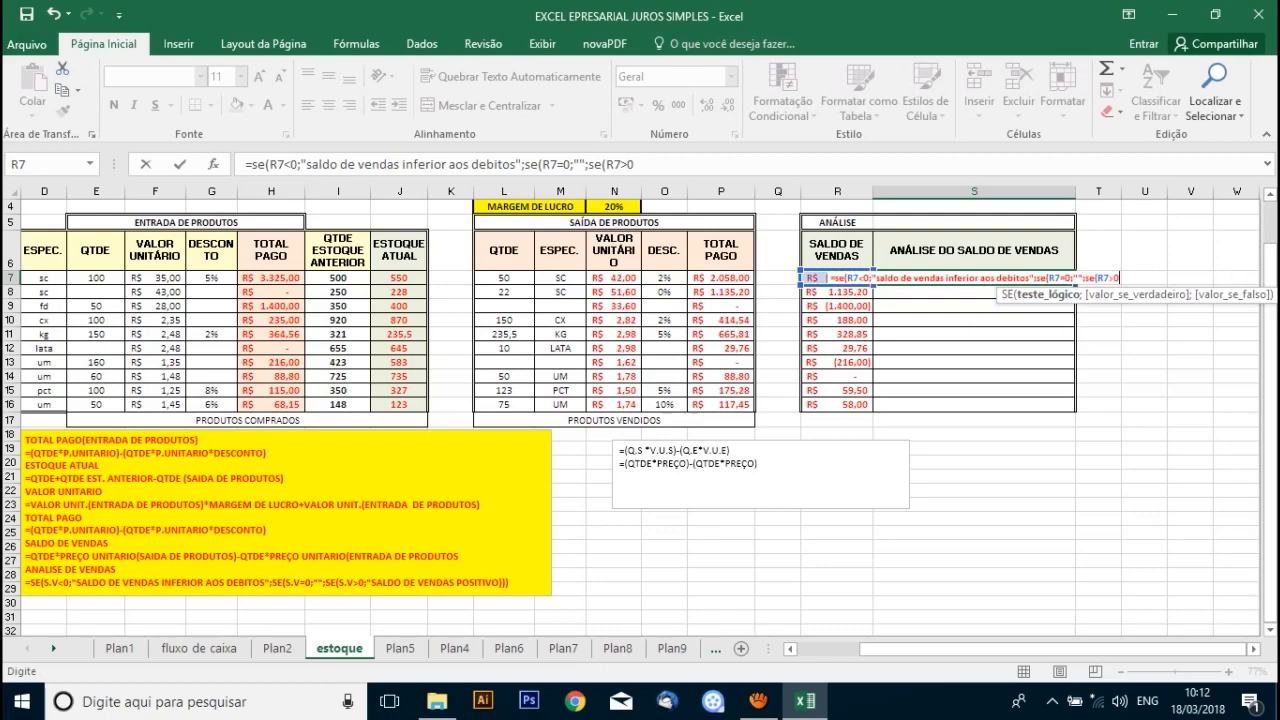
text(;)
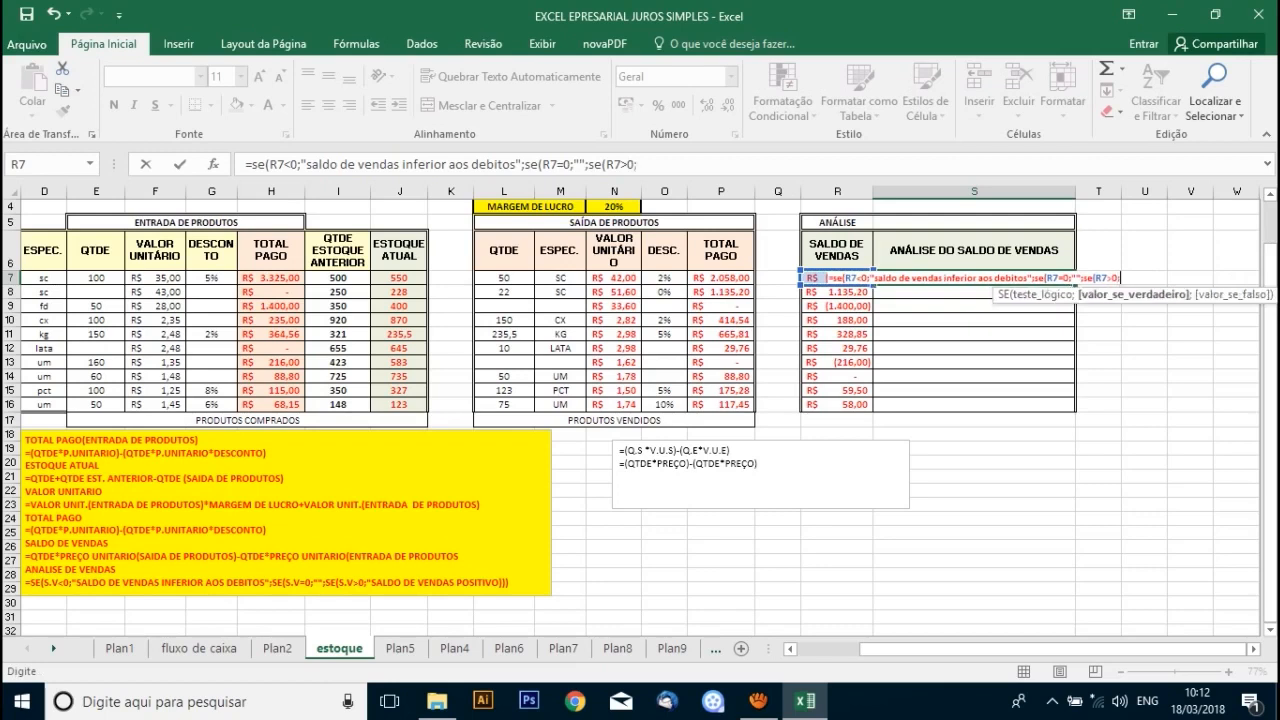
Add "saldo de vendas positivo" as the third SE's value if true and complete the S7 formula
text("")
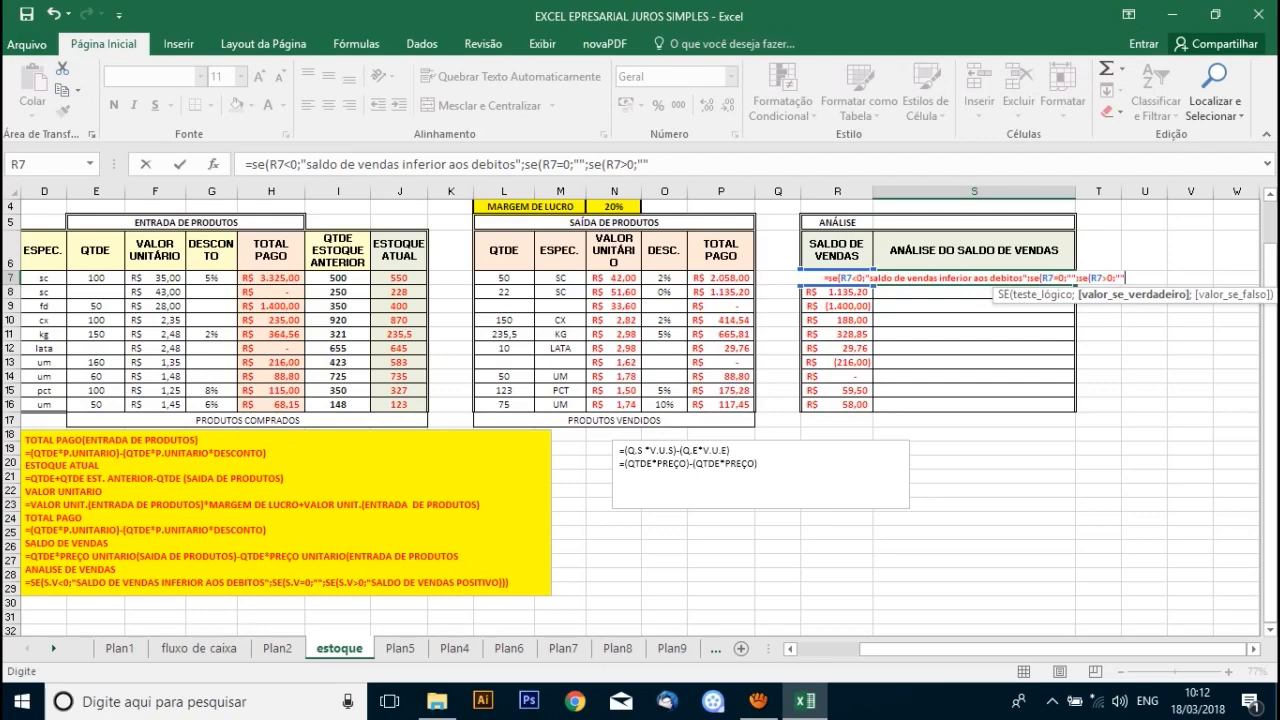
key(F2)
text(saldo de vendas )
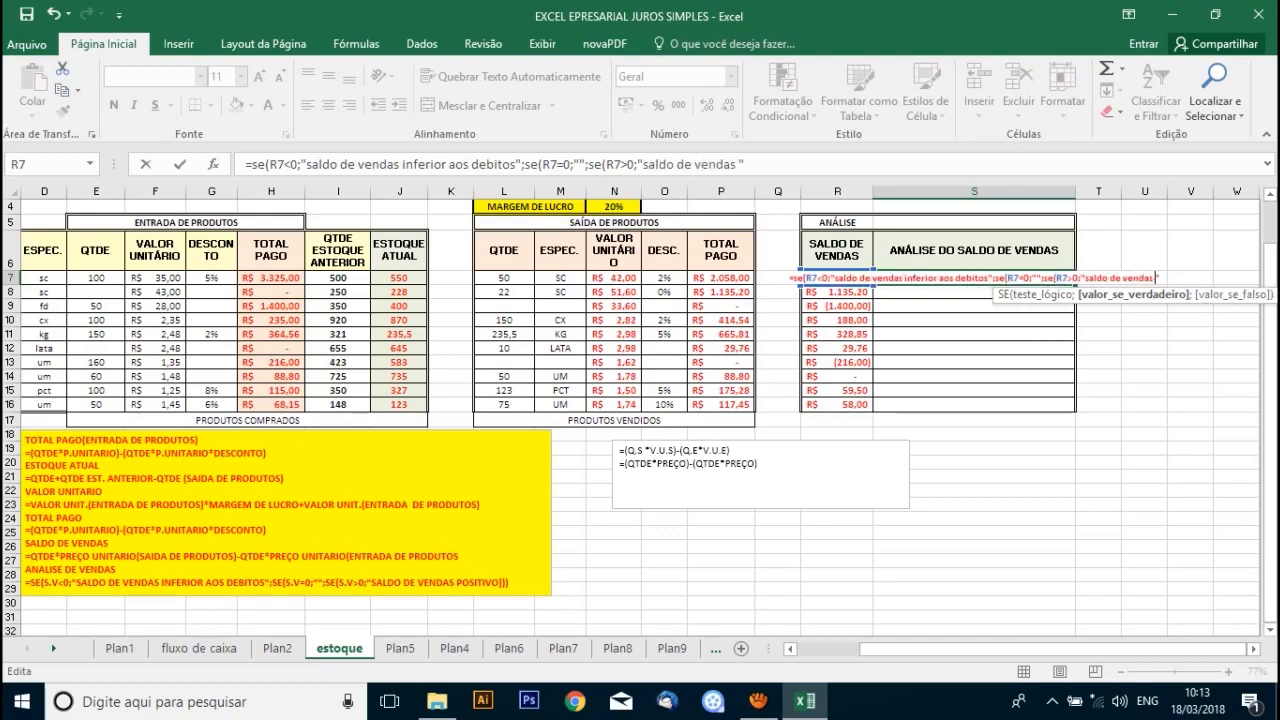
text(positi)
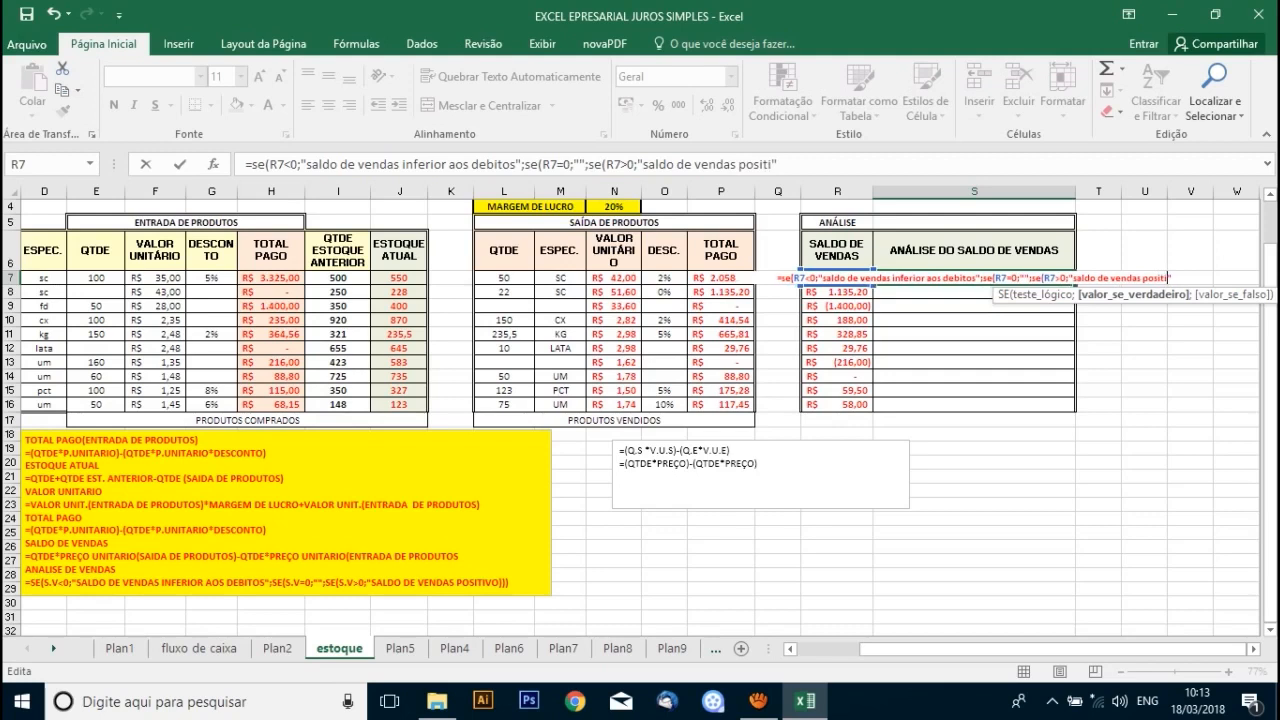
text(vo")
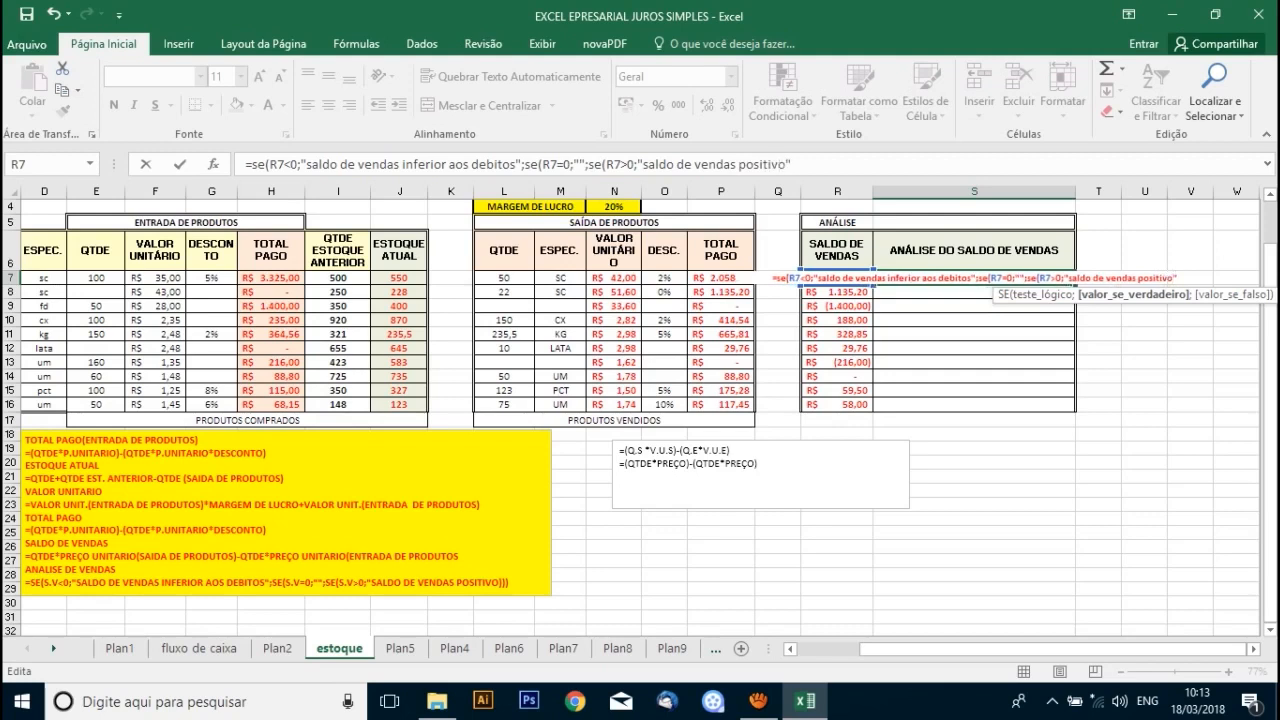
text(;)
key(BackSpace)
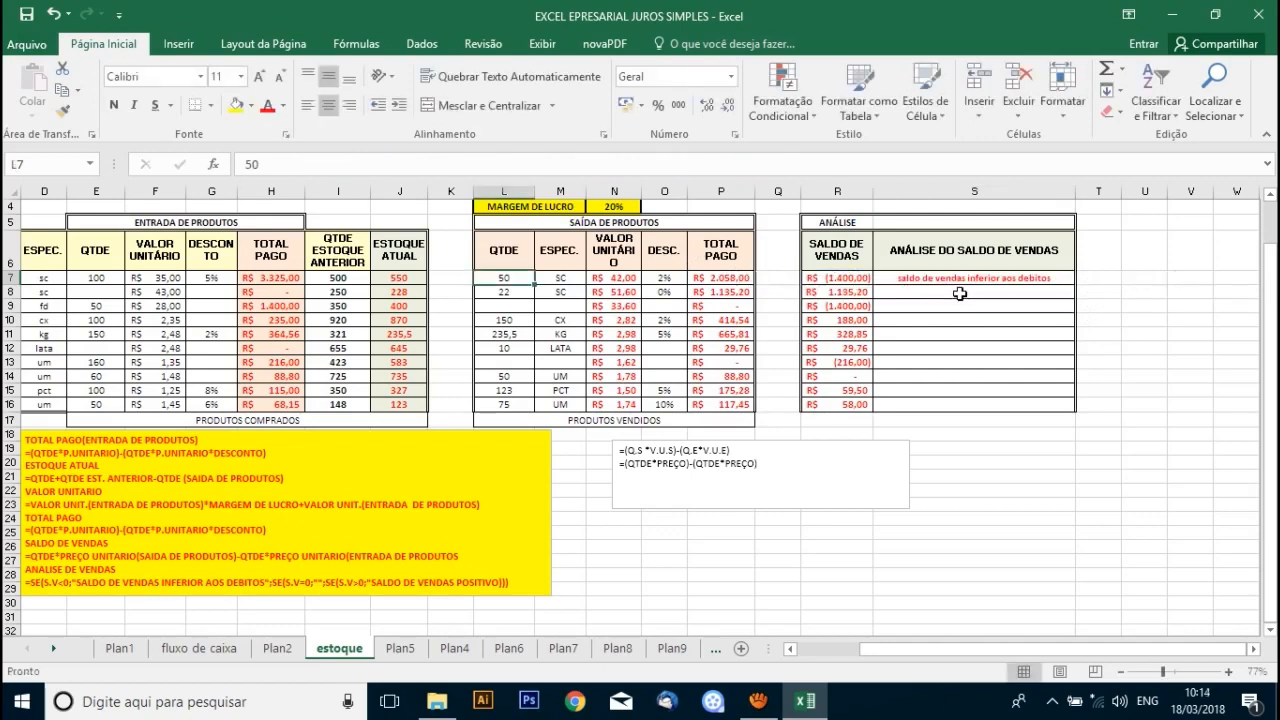
Start the second product's Análise do Saldo de Vendas formula in S8 with a negative balance test, =se(R8<0;
click(959, 293)
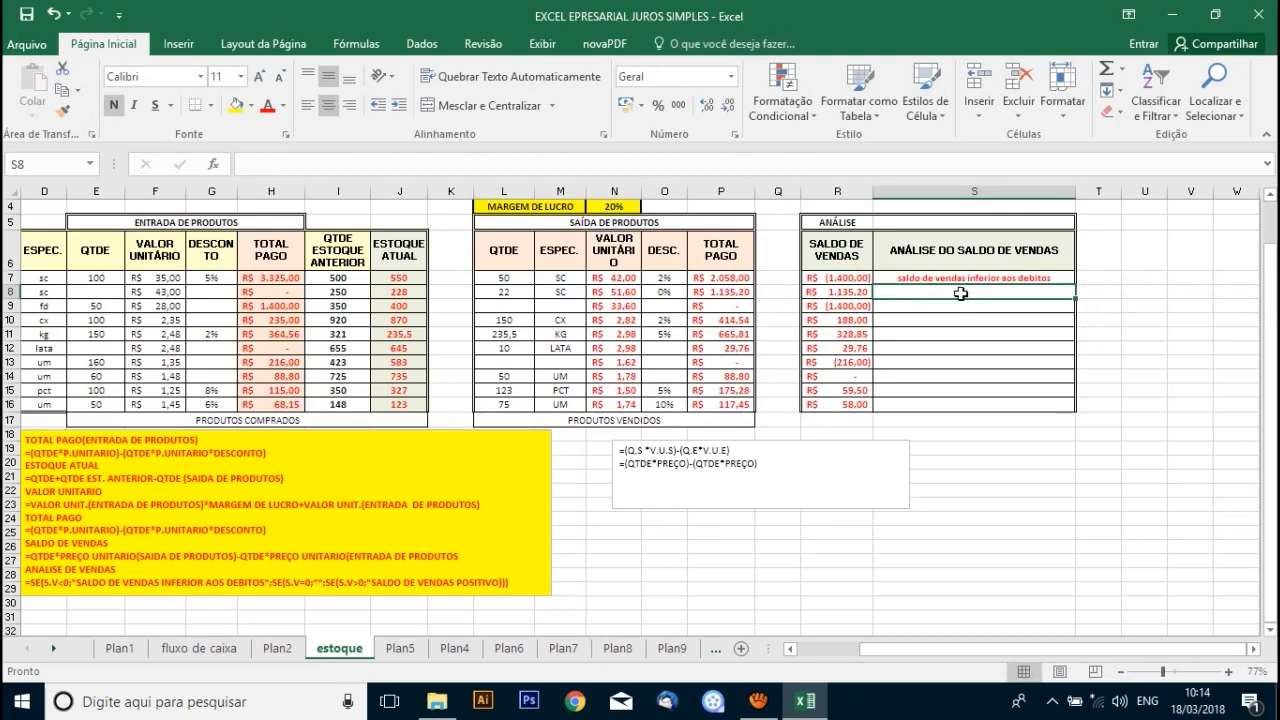
key(Up)
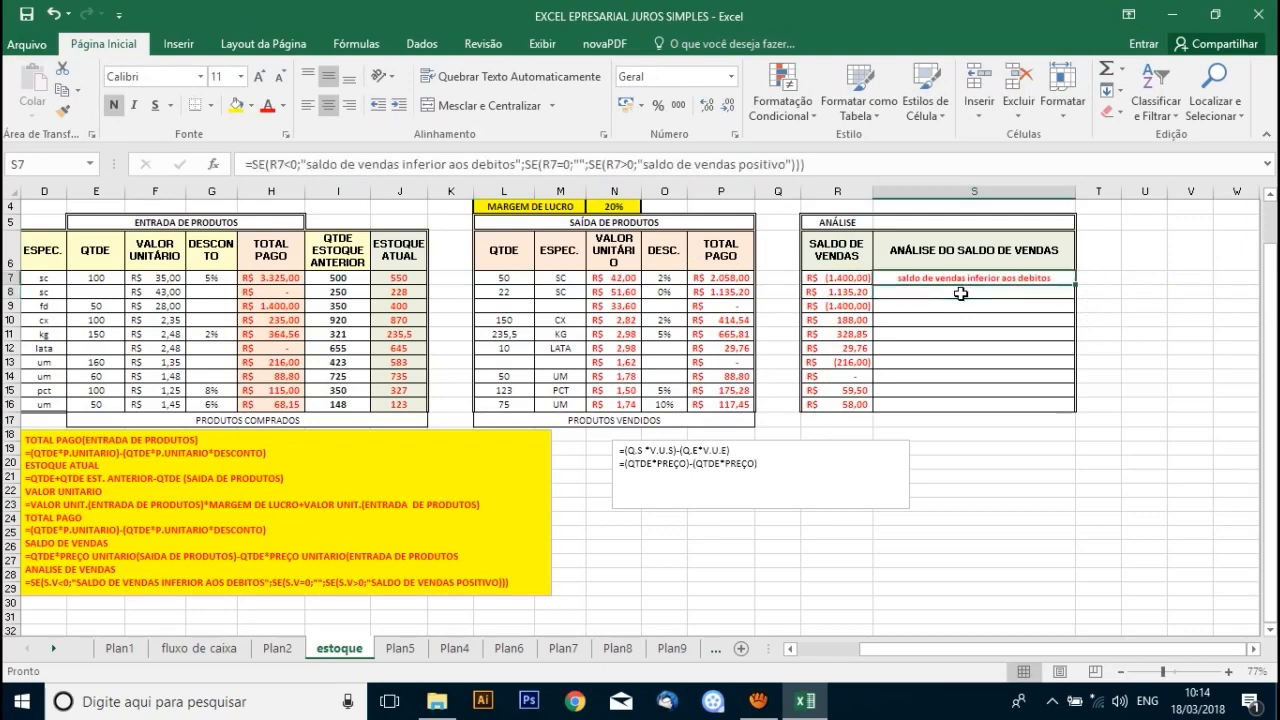
click(960, 293)
text(=se)
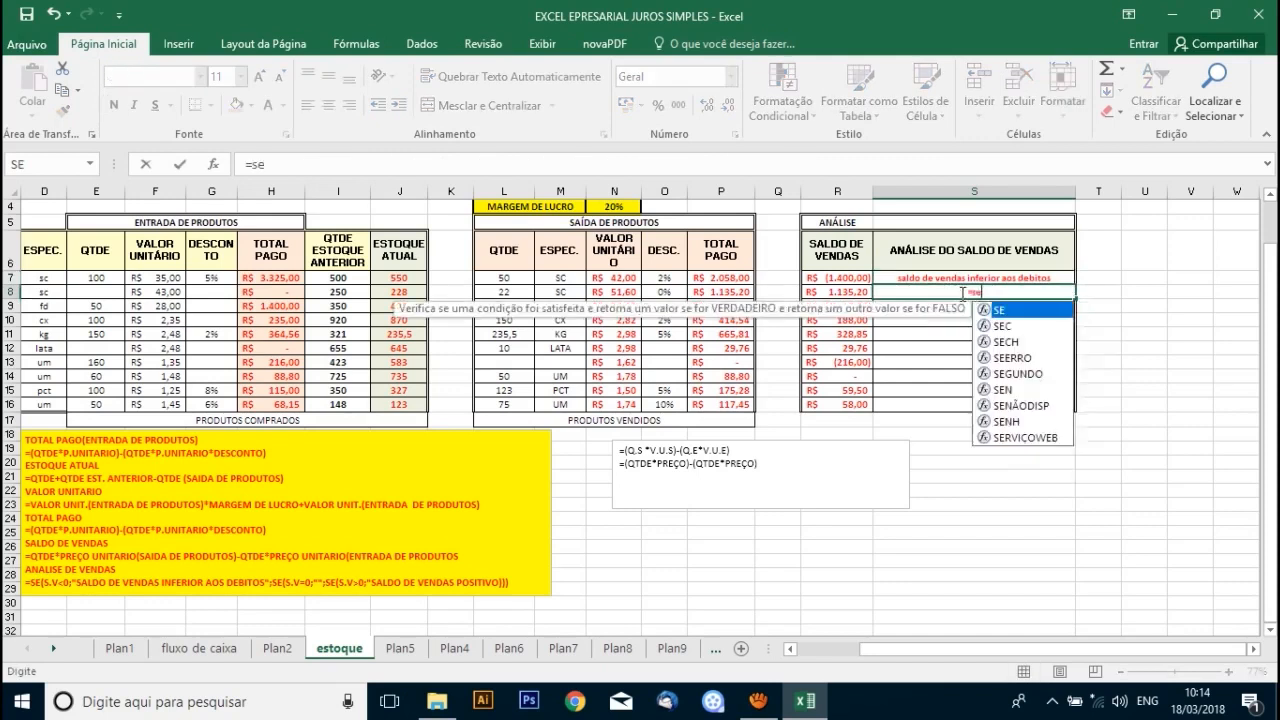
text(()
click(835, 291)
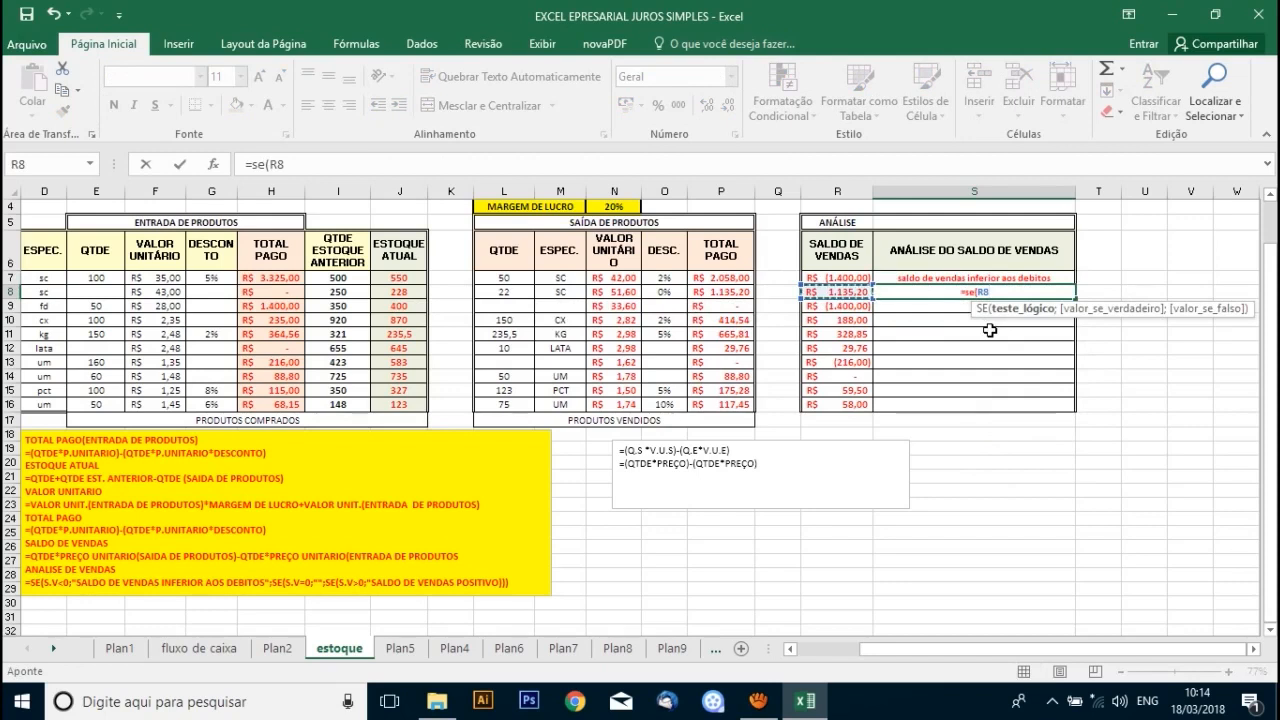
text(<)
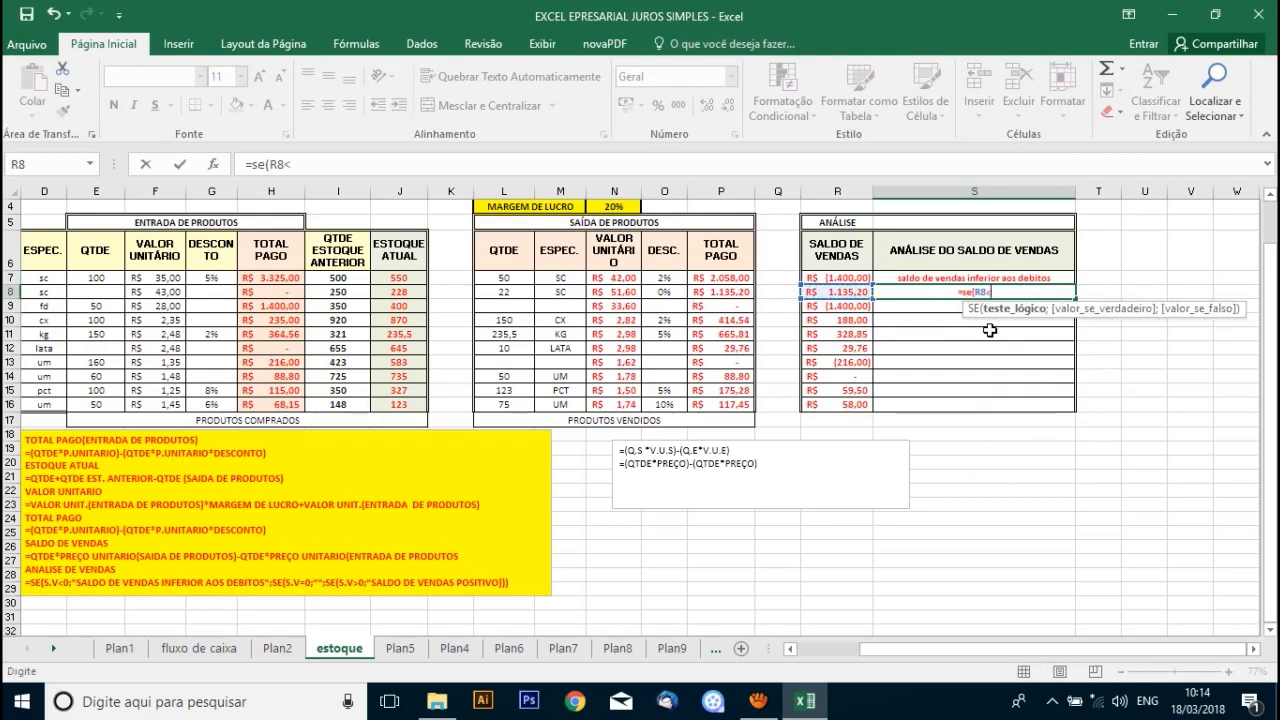
text(0)
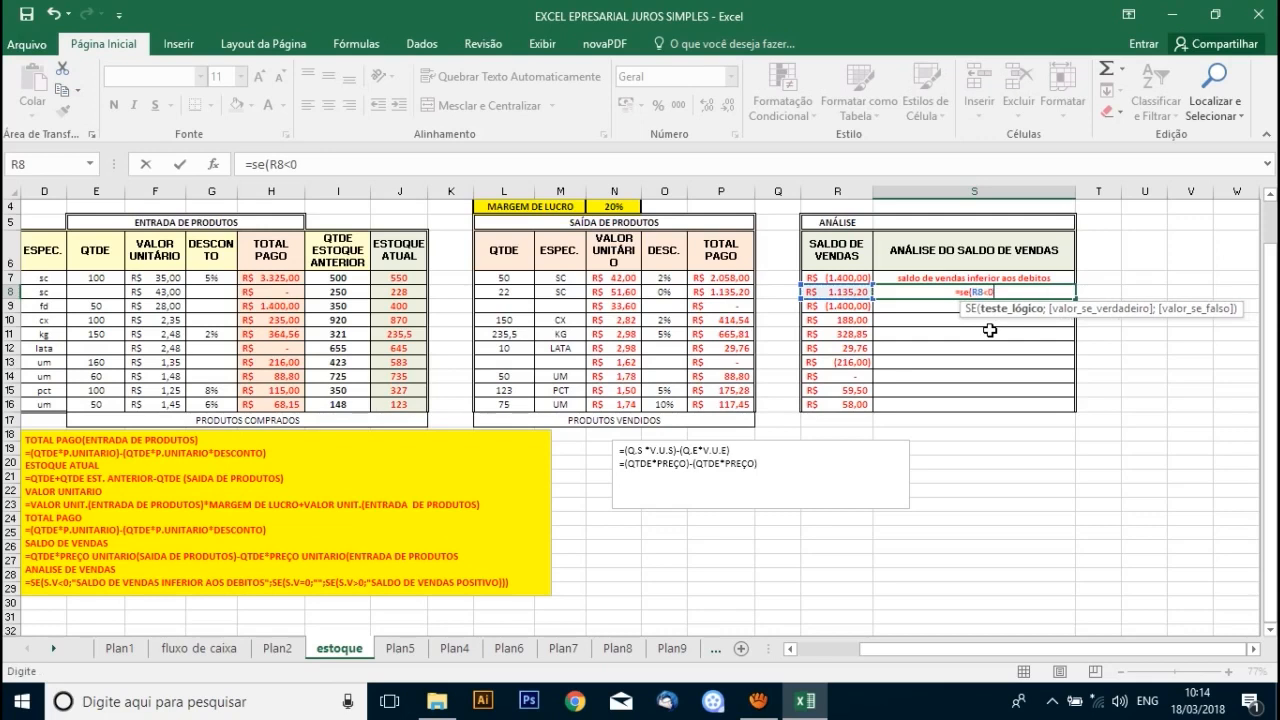
text(;)
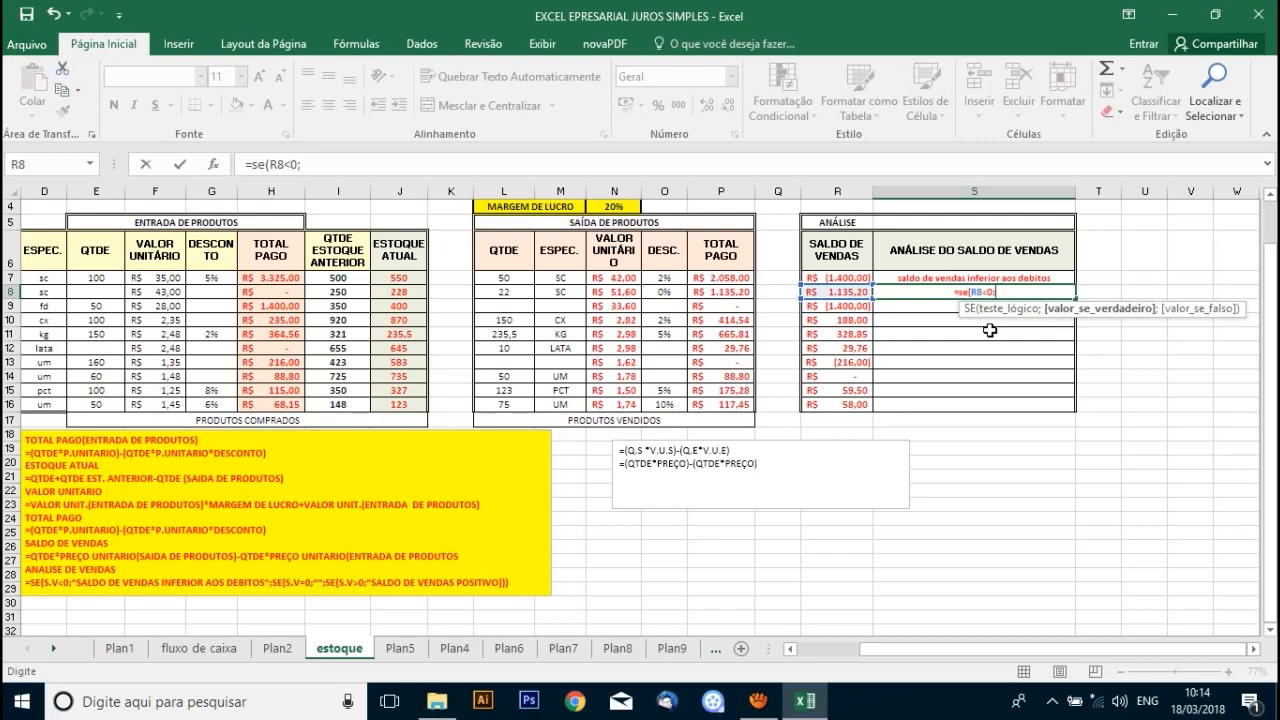
Add the text "saldo de vendas inferior aos debitos" as the value if true in the S8 formula
text("")
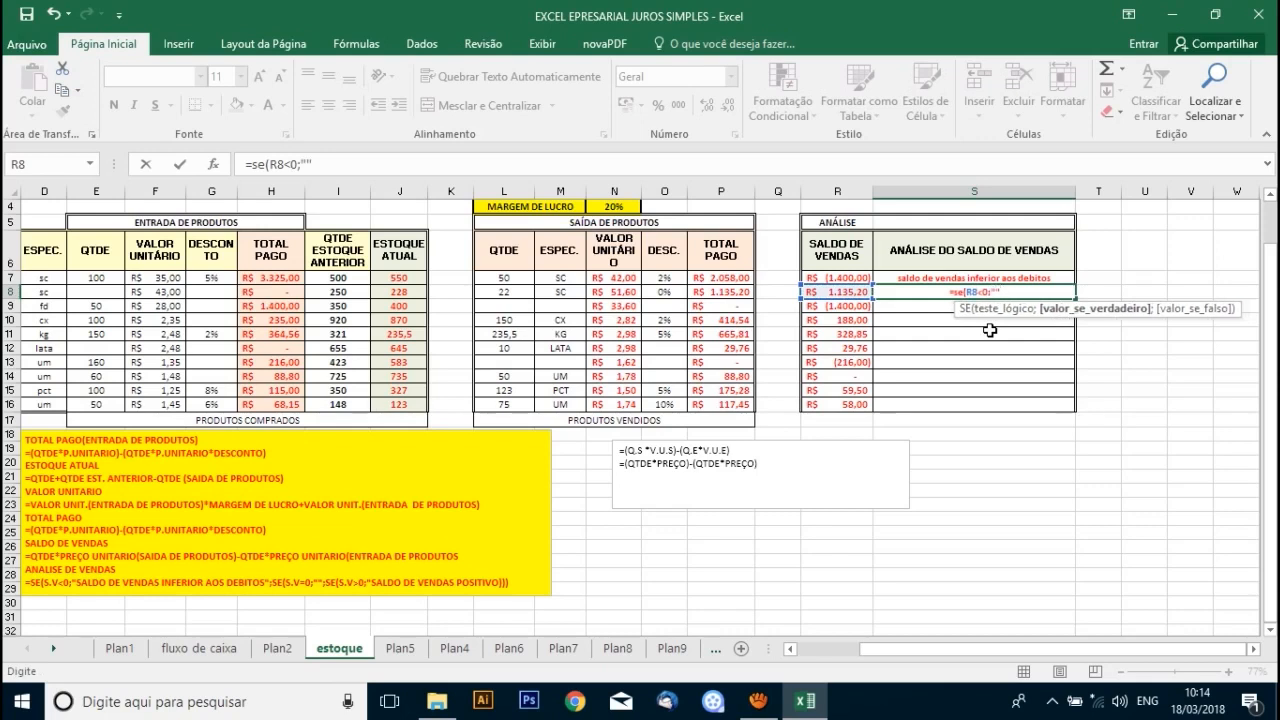
key(F2)
text(saldo i)
text(fer)
key(BackSpace)
key(BackSpace)
key(BackSpace)
key(BackSpace)
key(BackSpace)
text(de vendas inferiro)
key(BackSpace)
key(BackSpace)
text(or aos debitos")
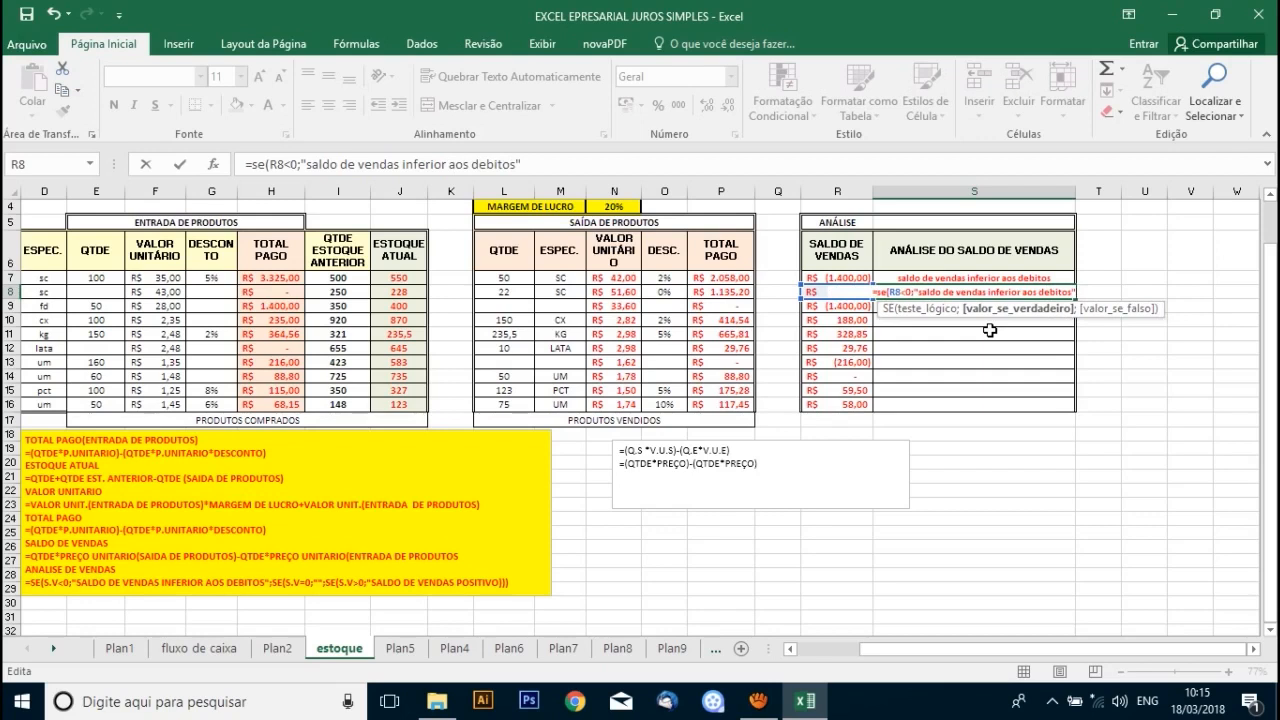
Nest a second SE in the S8 formula that returns empty text for a zero balance, se(R8=0;""
text(;se)
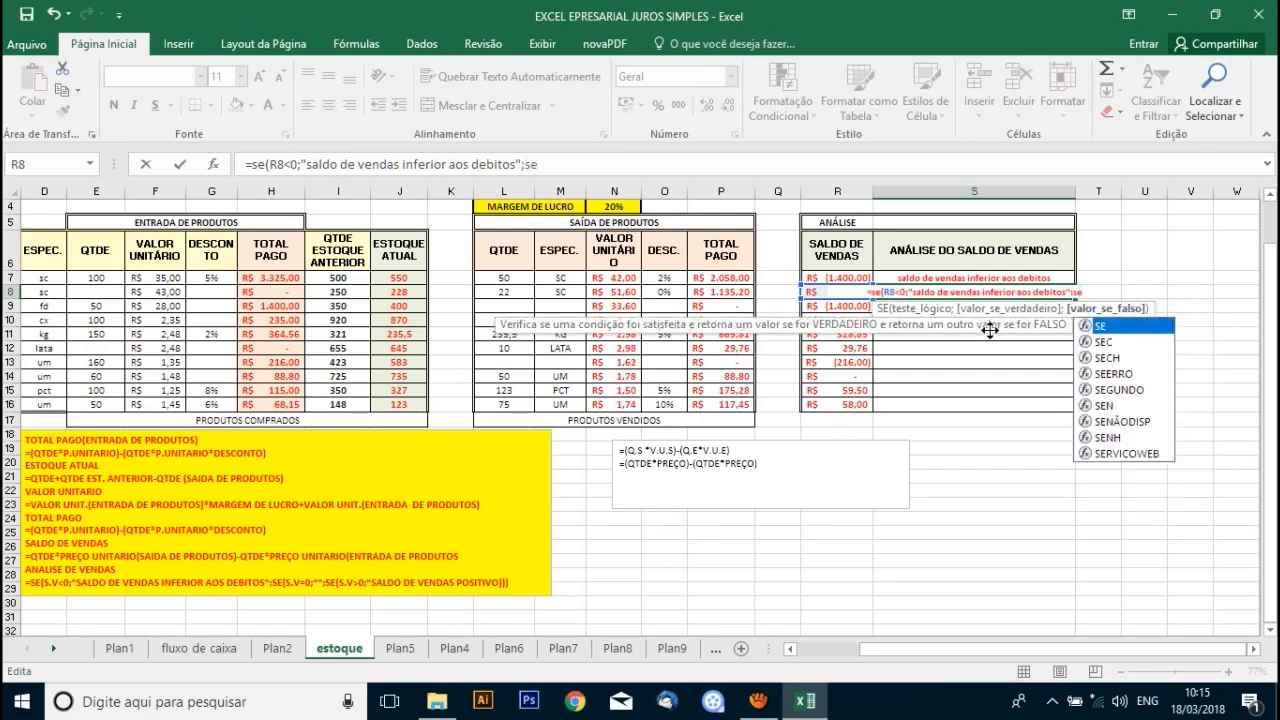
text(()
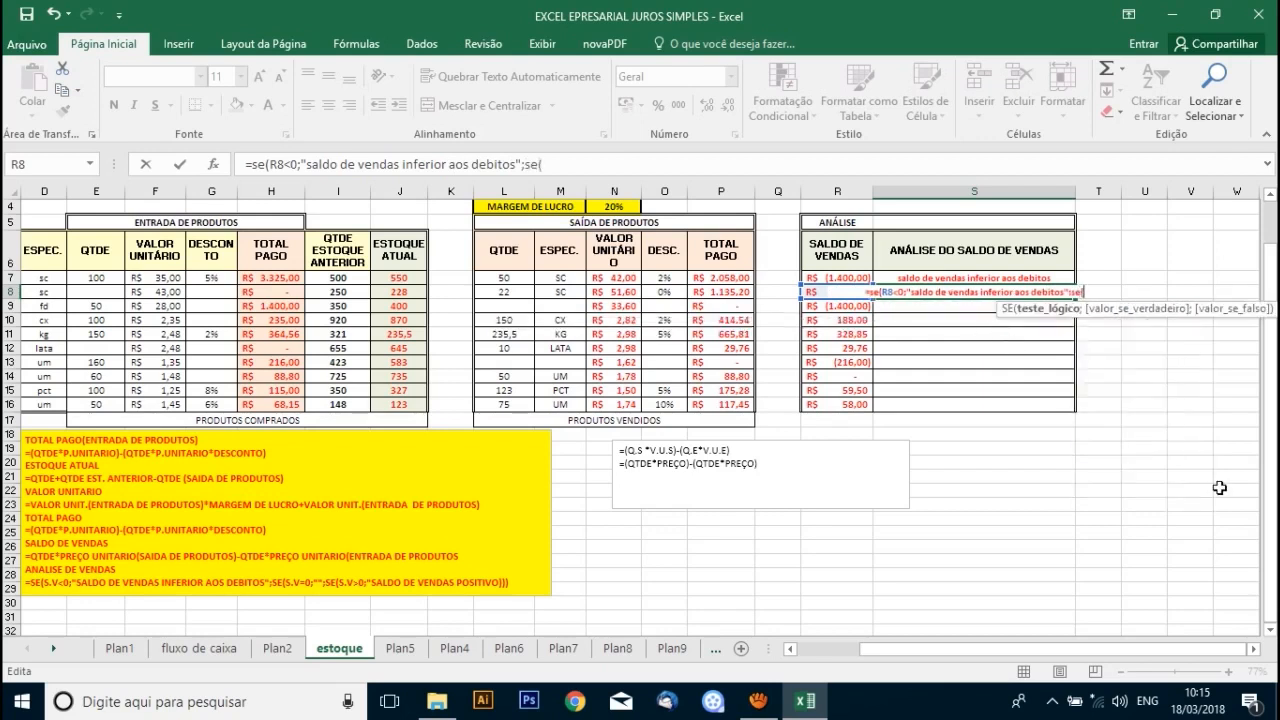
click(818, 292)
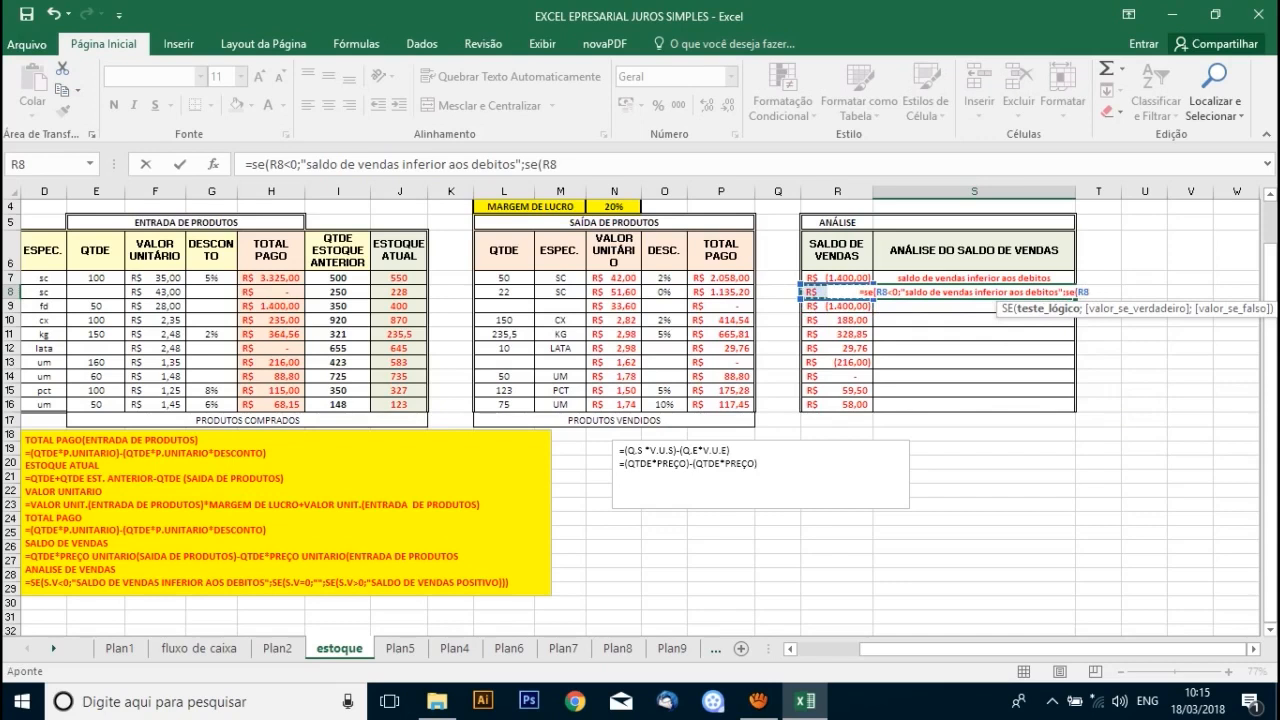
text(=)
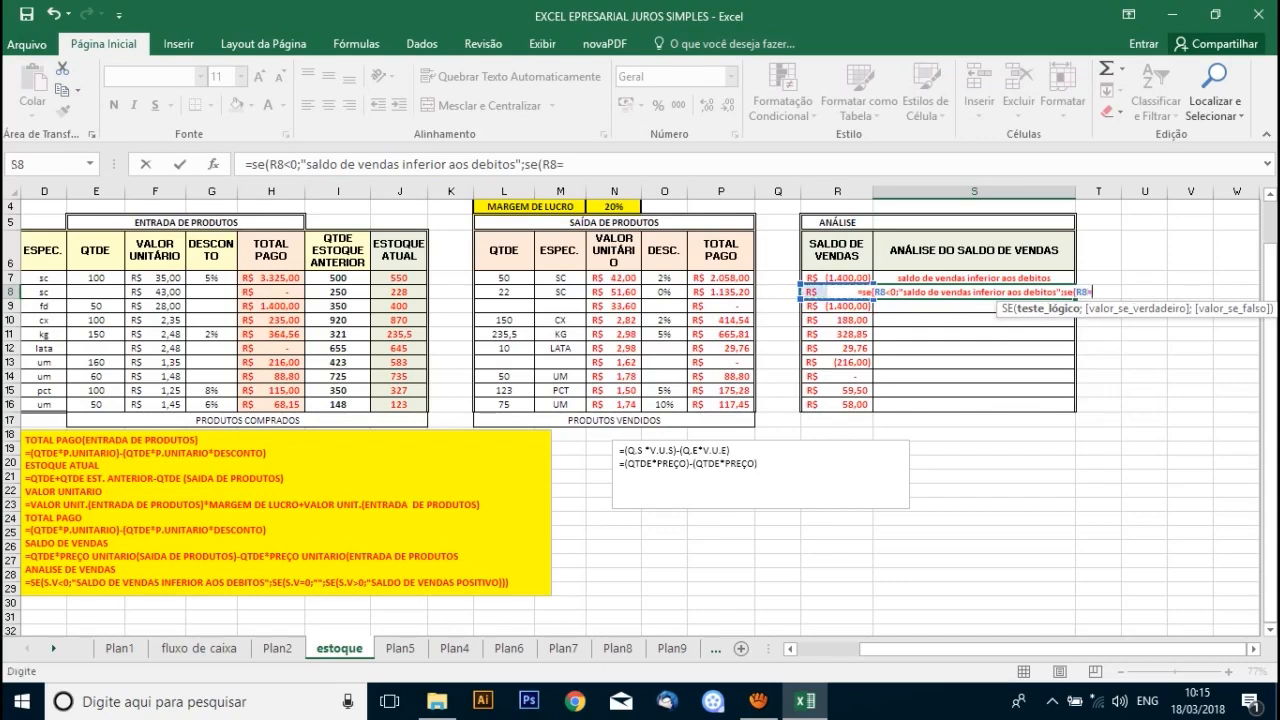
text(0;)
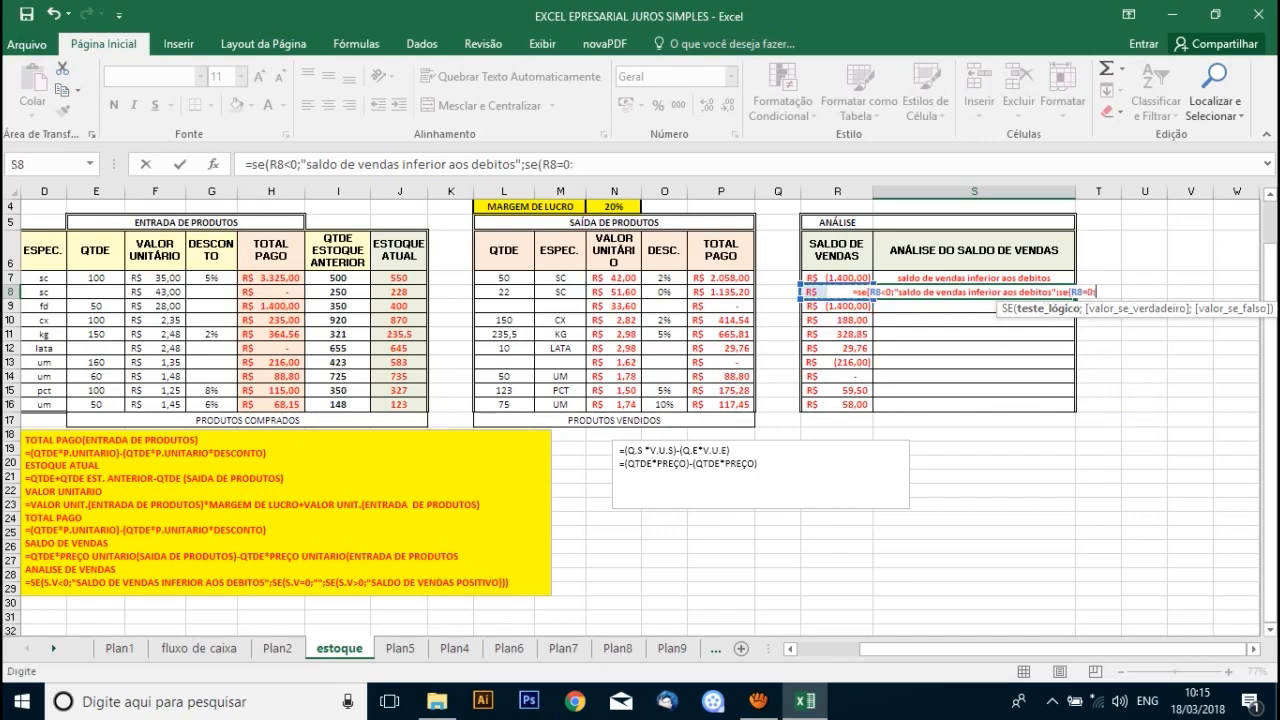
key(BackSpace)
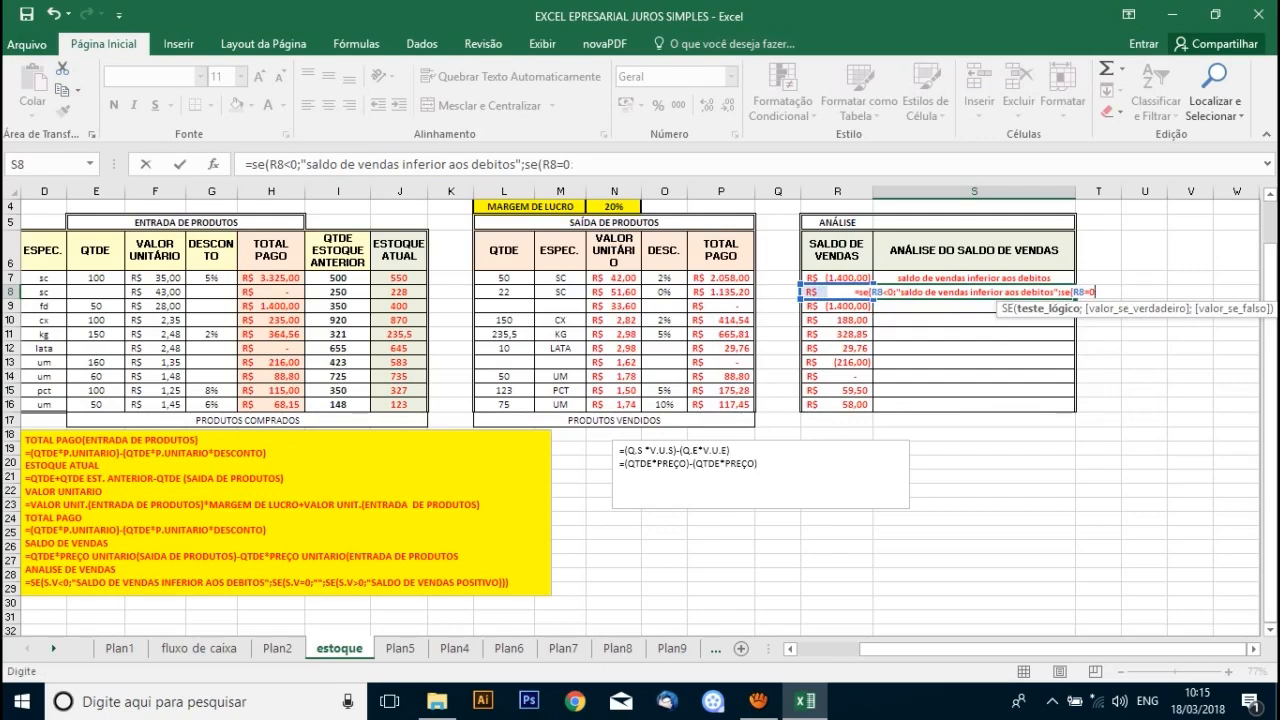
text(;)
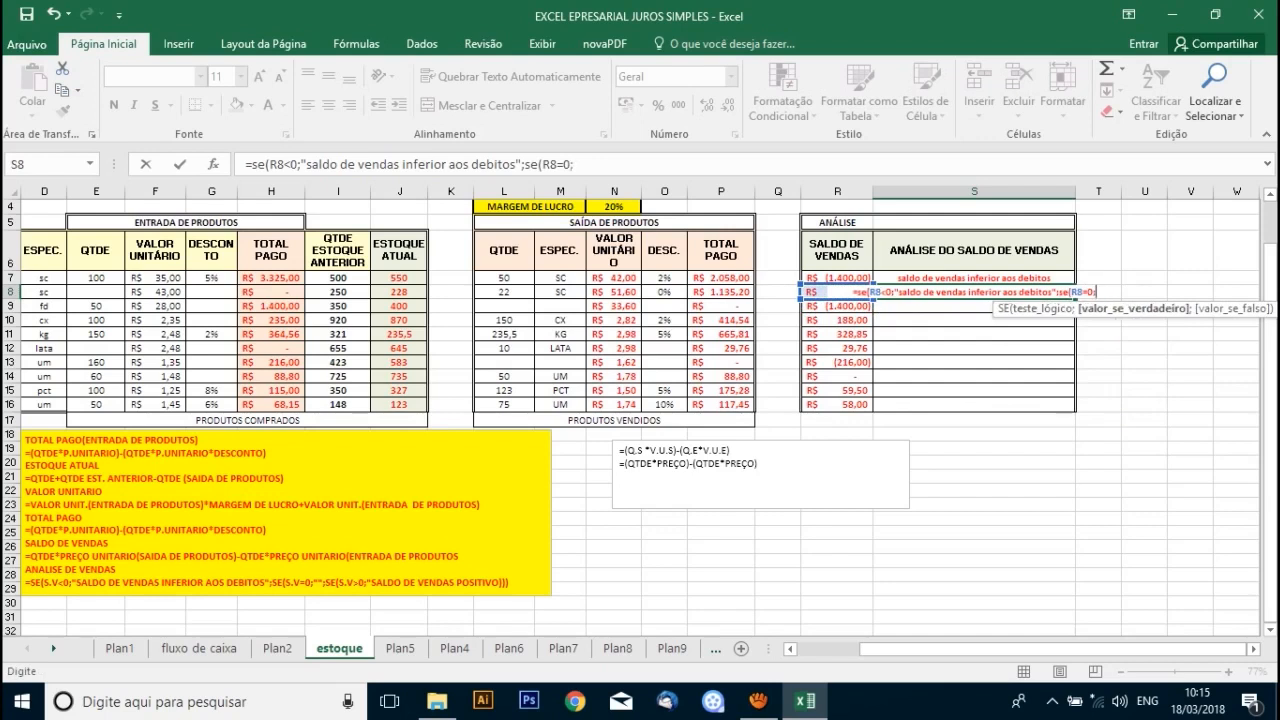
text("")
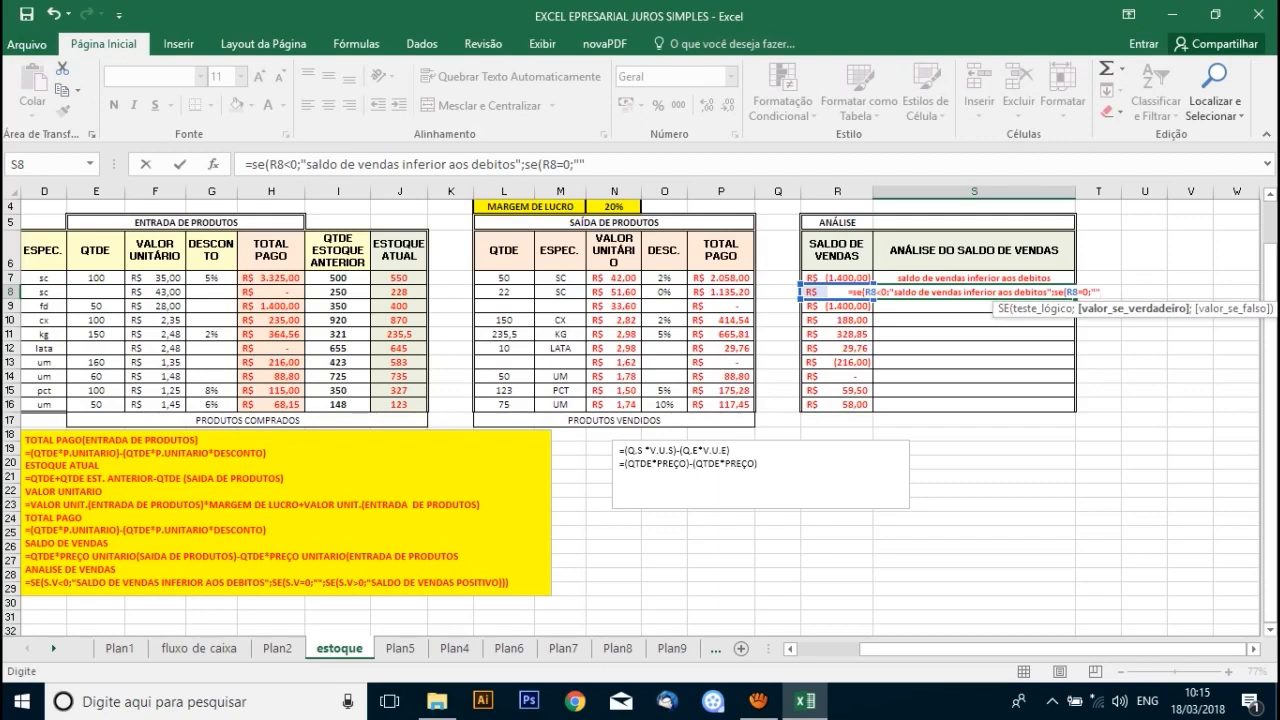
Nest a third SE in the S8 formula with a positive balance test, se(R8>0;
text(;)
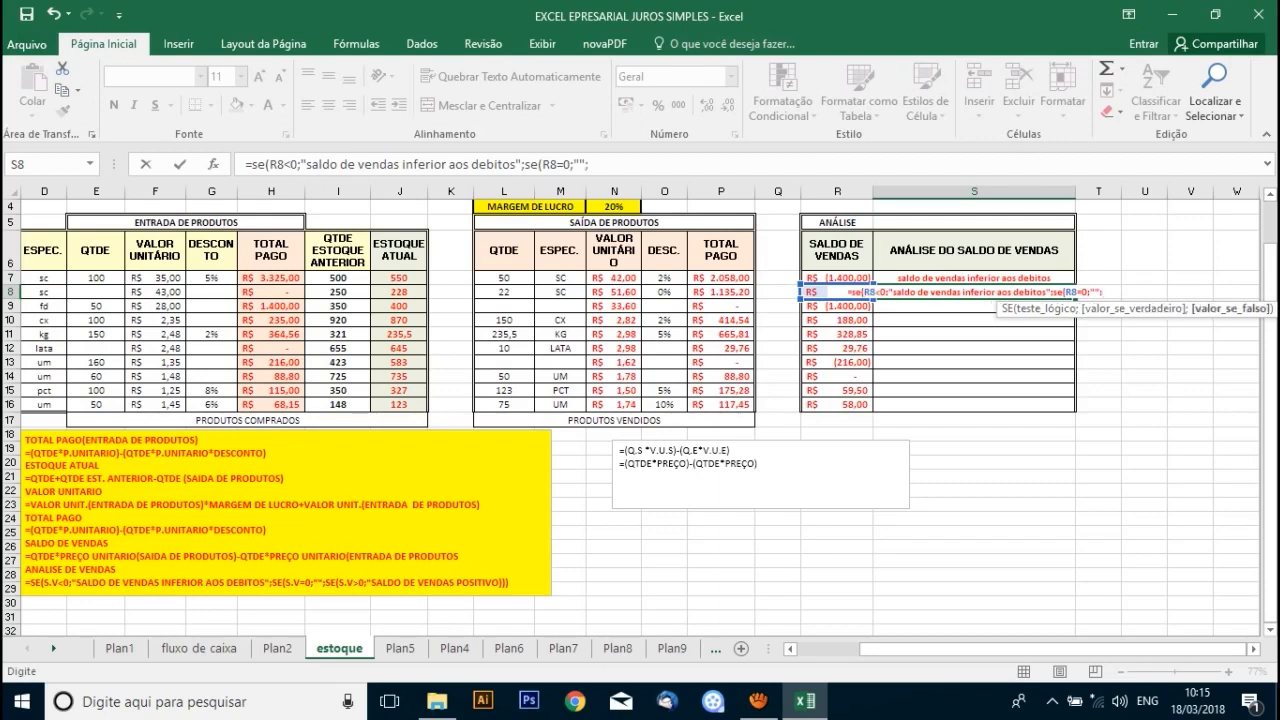
text(se)
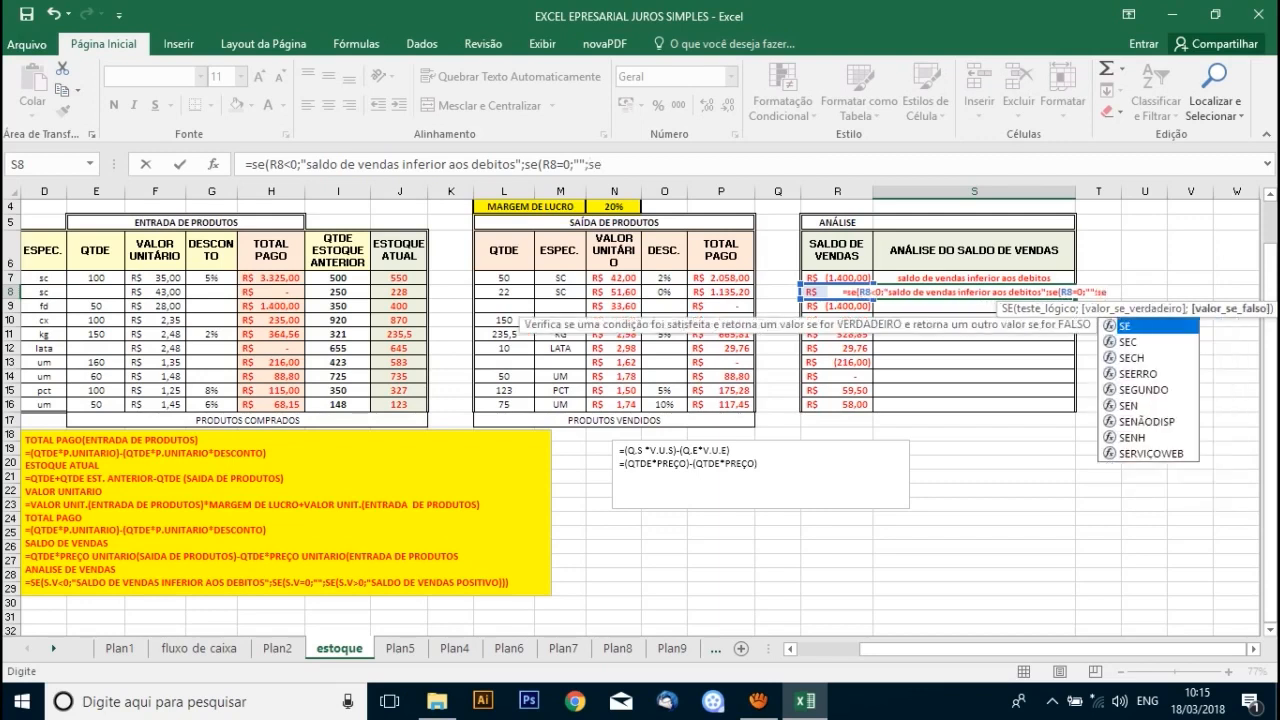
text(()
click(818, 307)
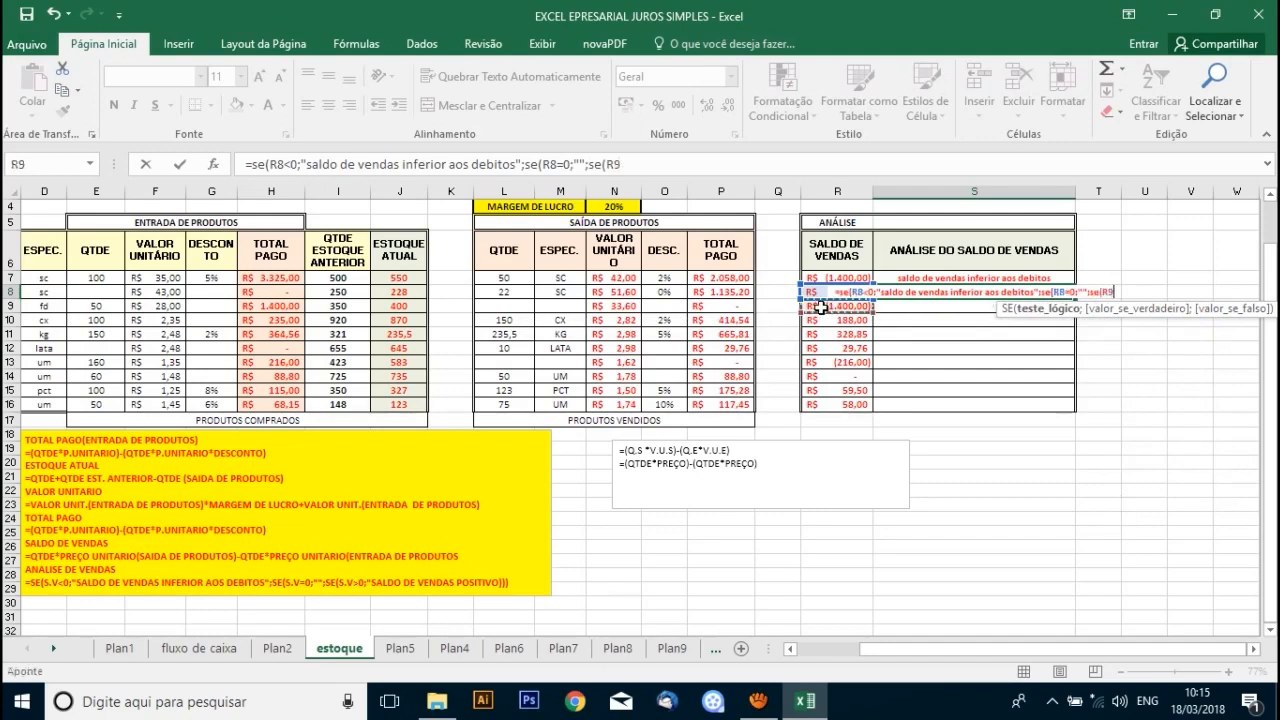
click(826, 291)
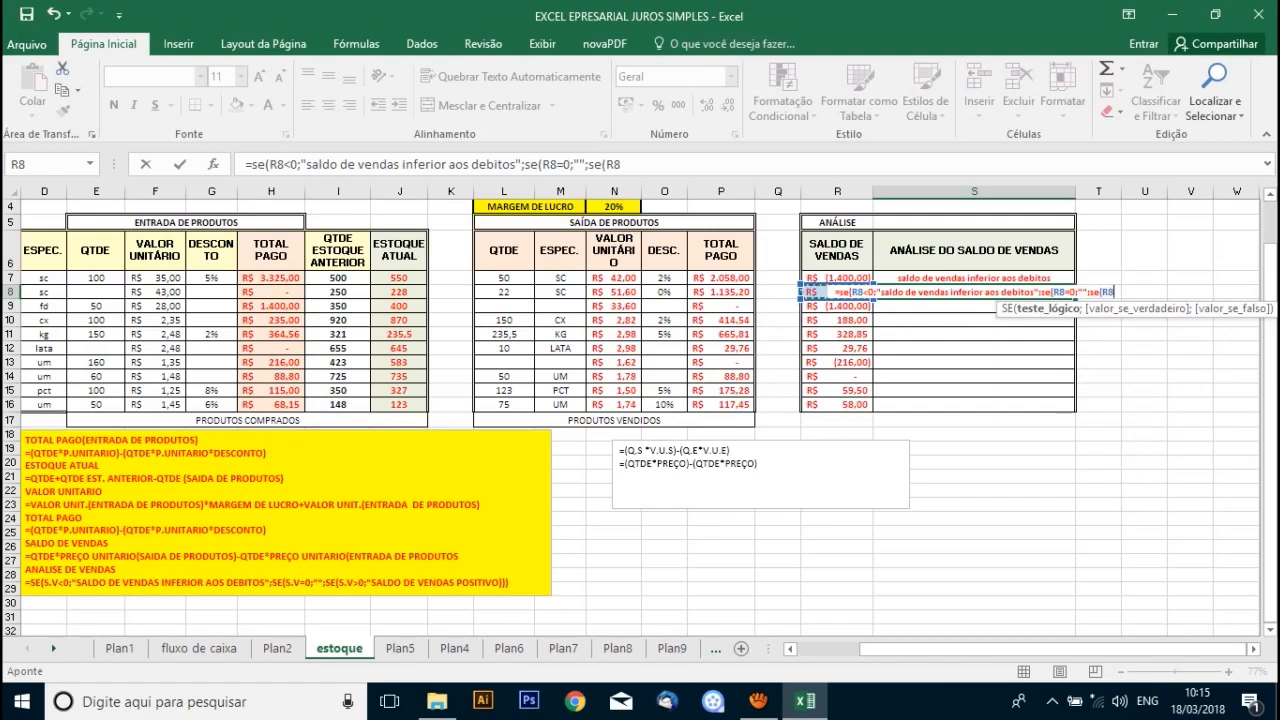
text(>0)
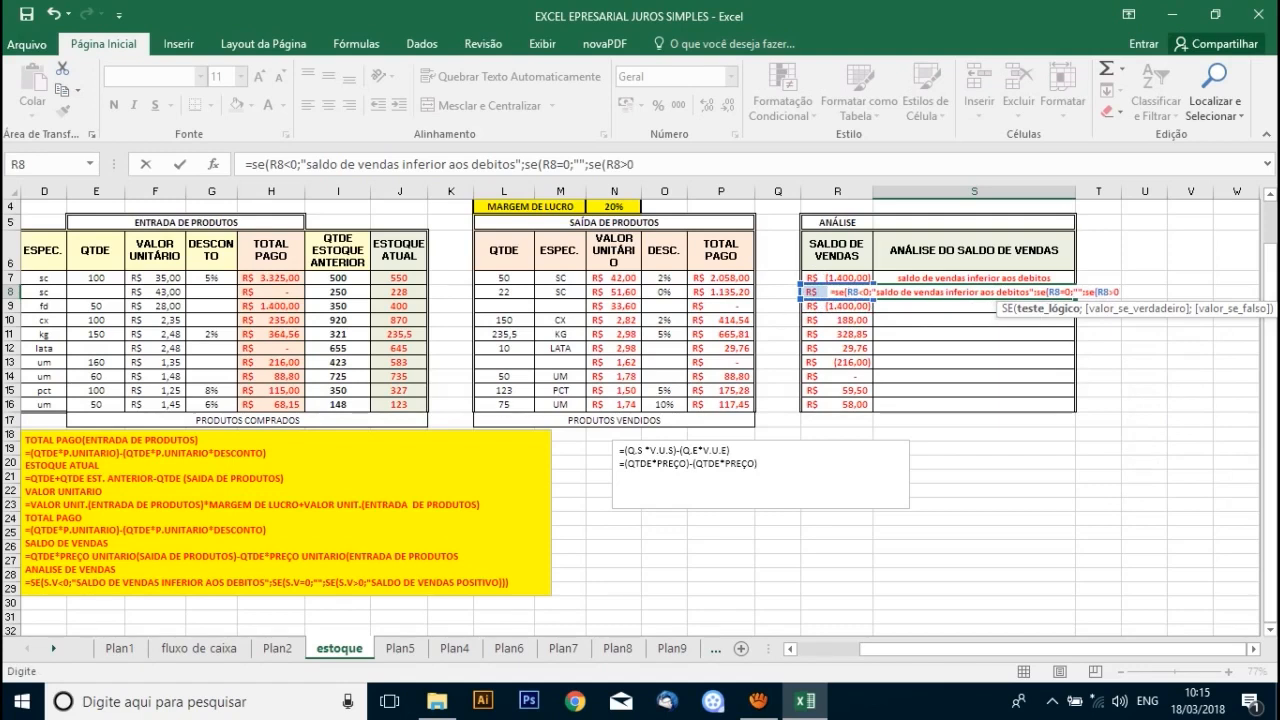
text(;)
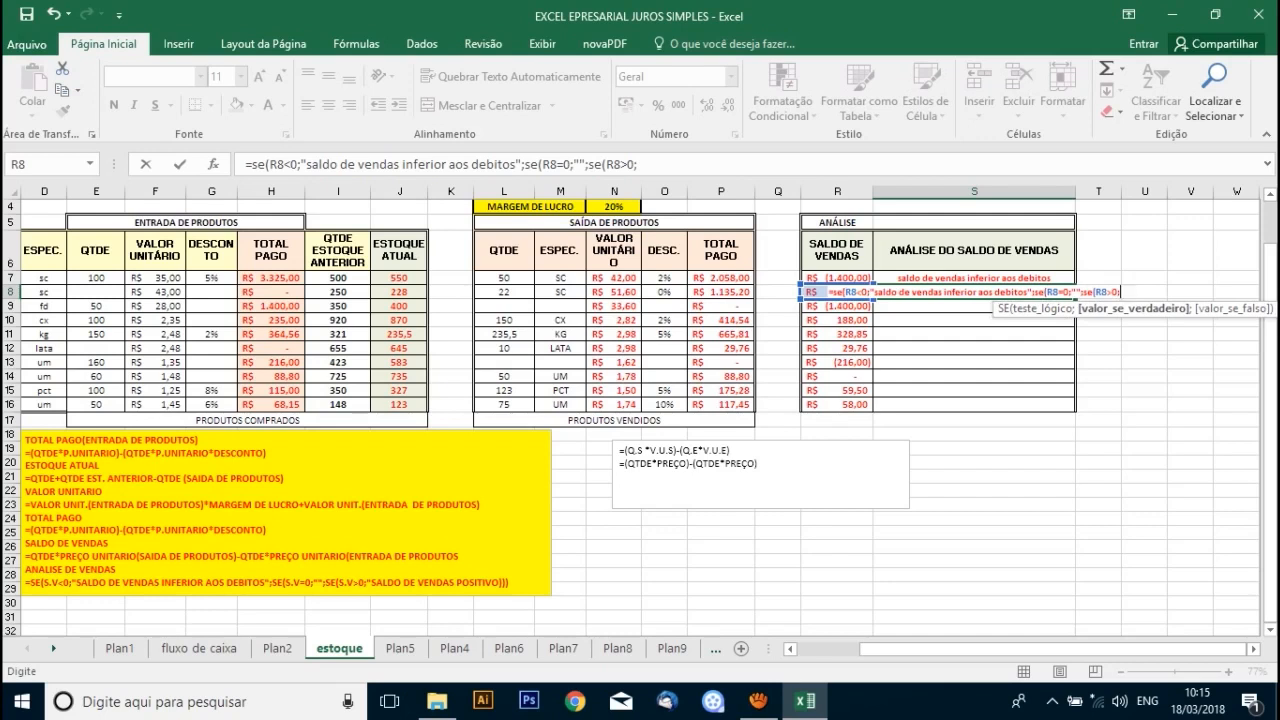
Add "saldo de vendas positivo" as the third SE's value if true and complete the S8 formula
text("")
key(F2)
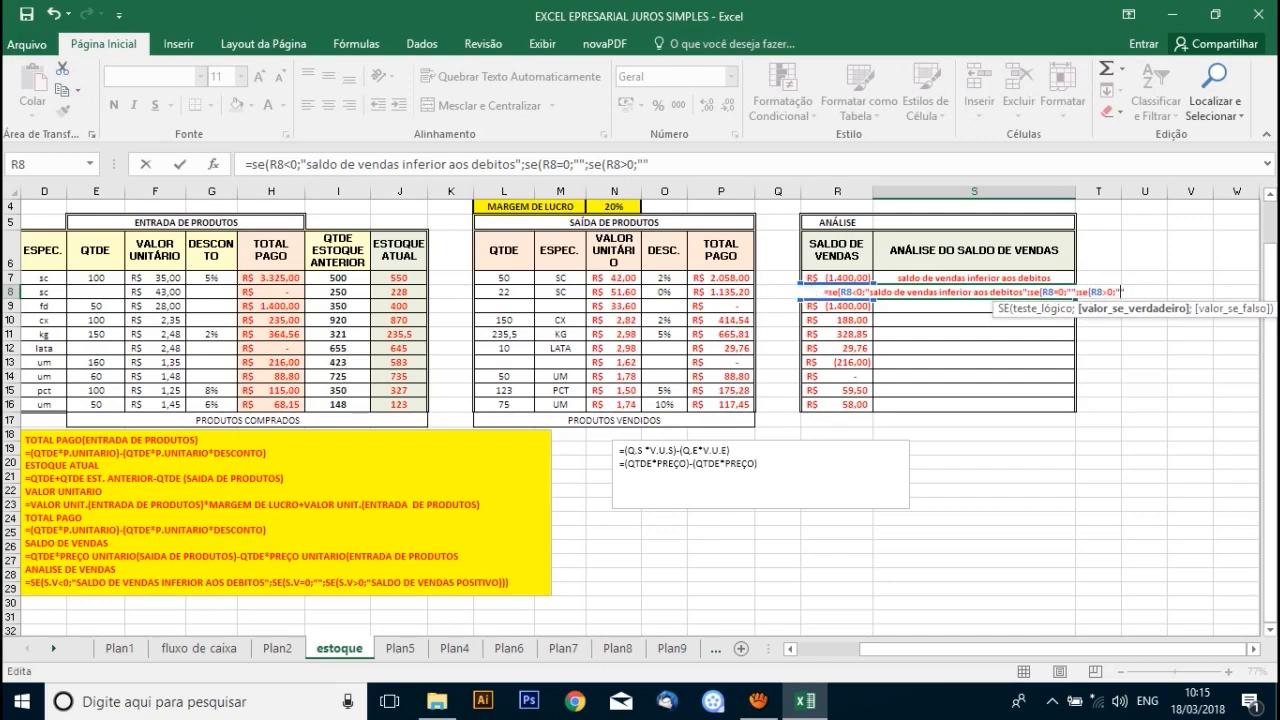
text(saldo de v)
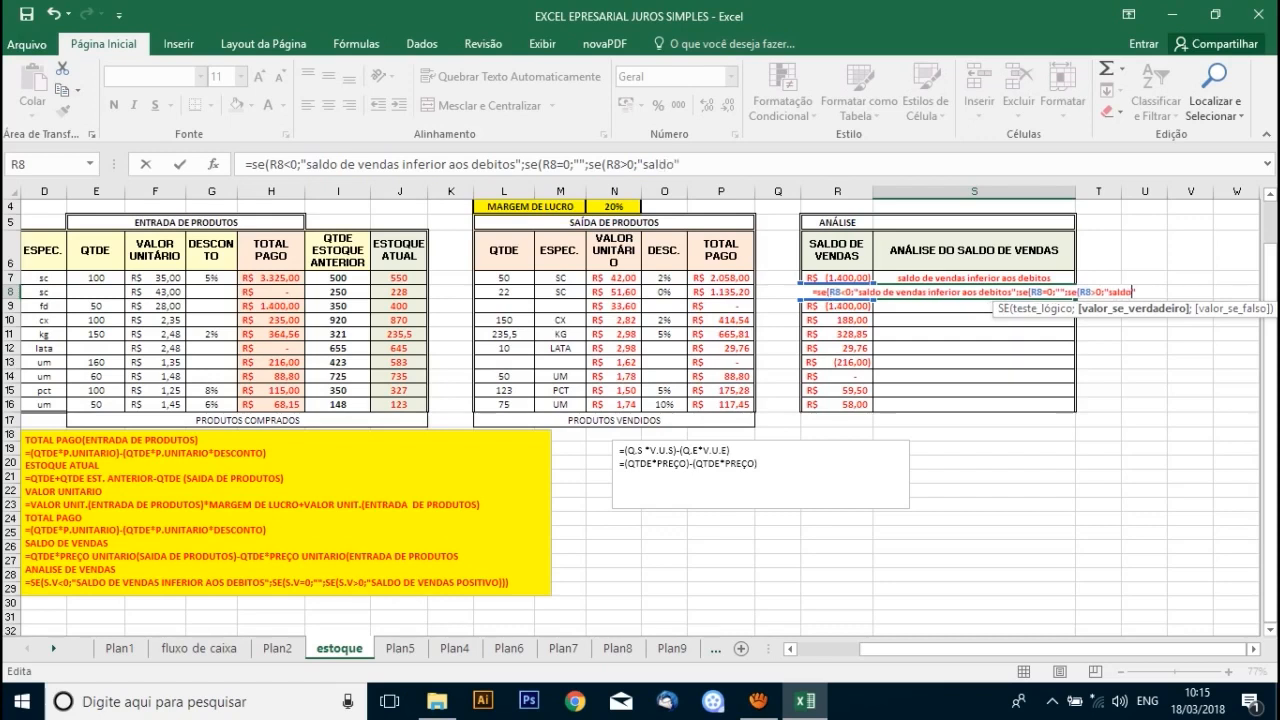
text(endas p)
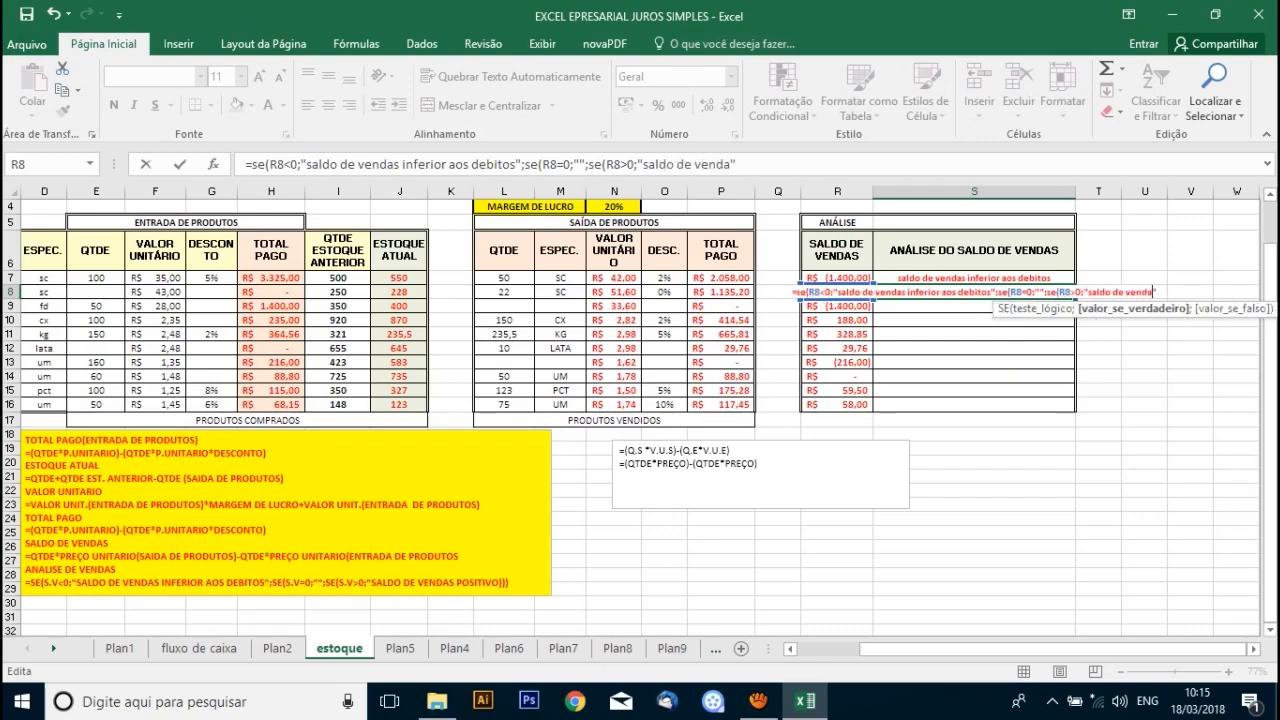
text(ositivo)
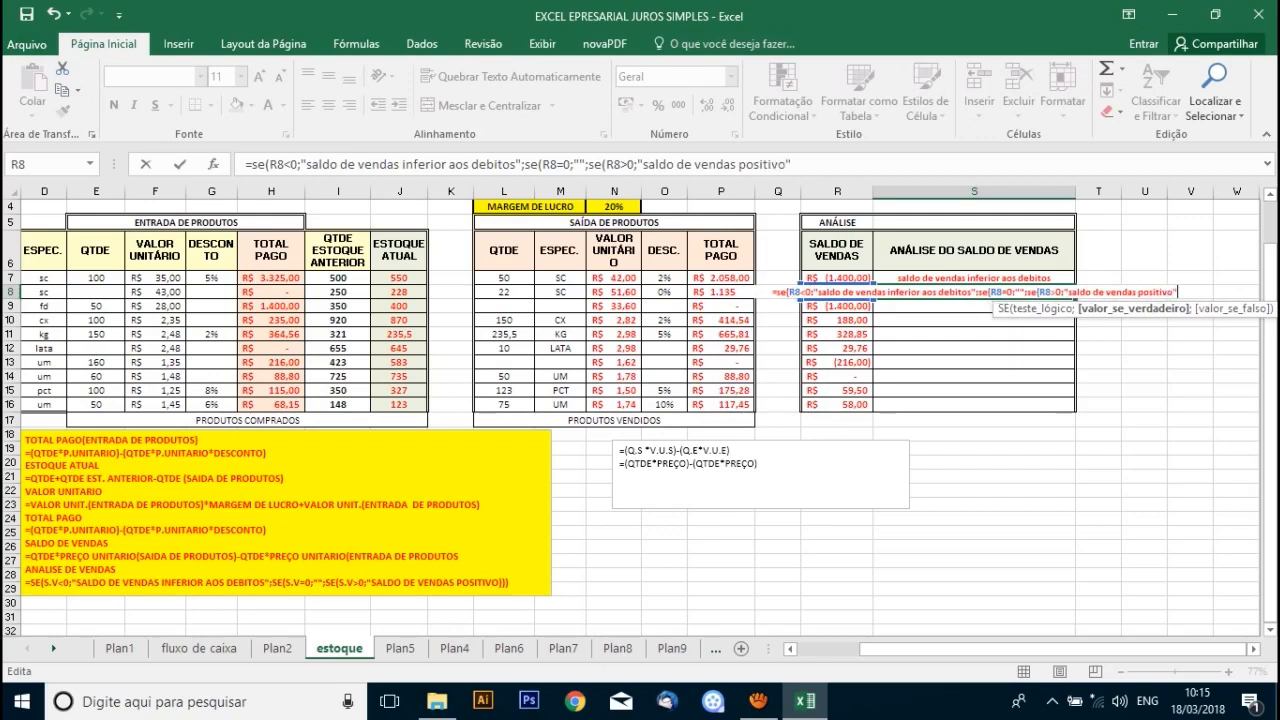
text("))))
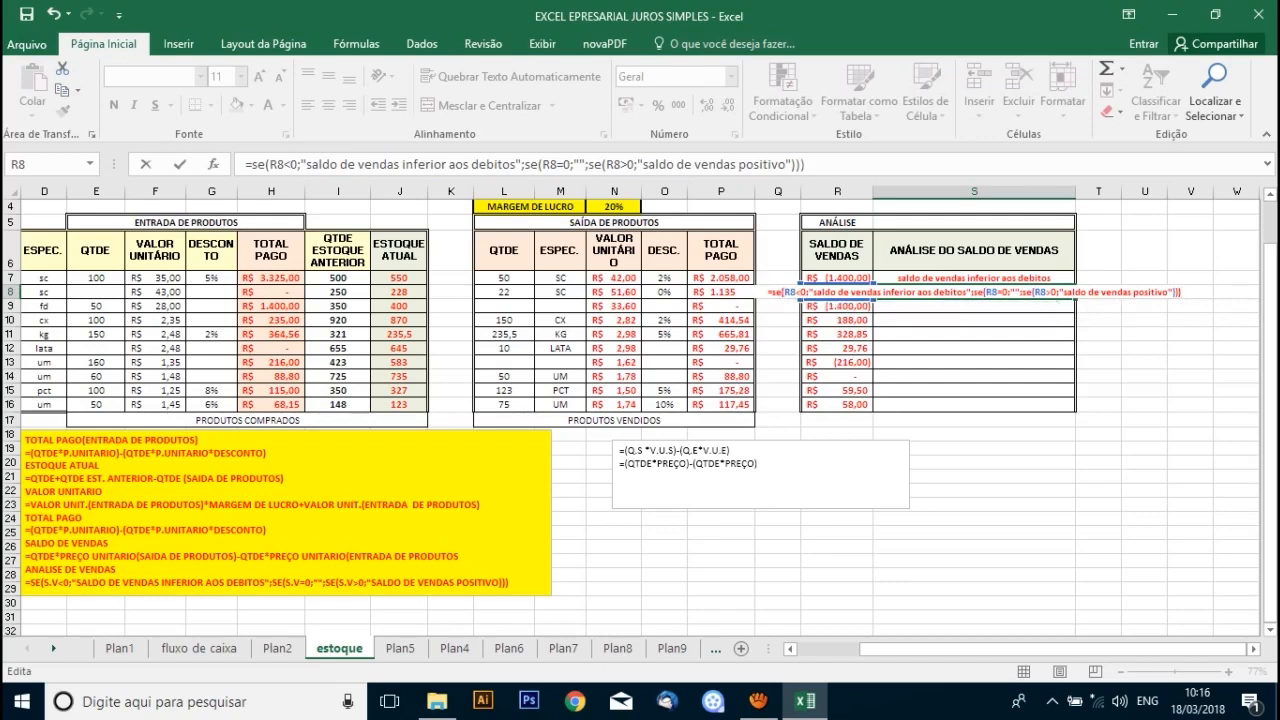
key(Return)
Fill the S8 balance analysis formula down through S16 for the remaining products
click(1071, 296)
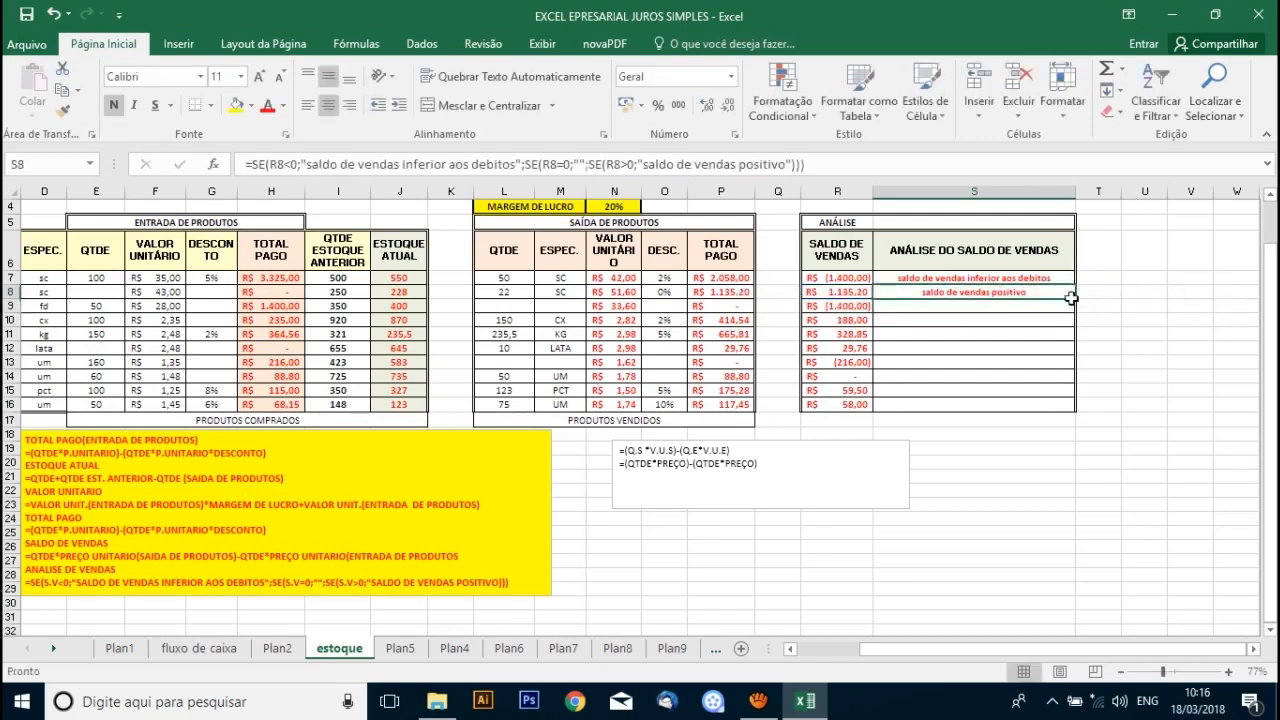
drag(1074, 298, 1080, 417)
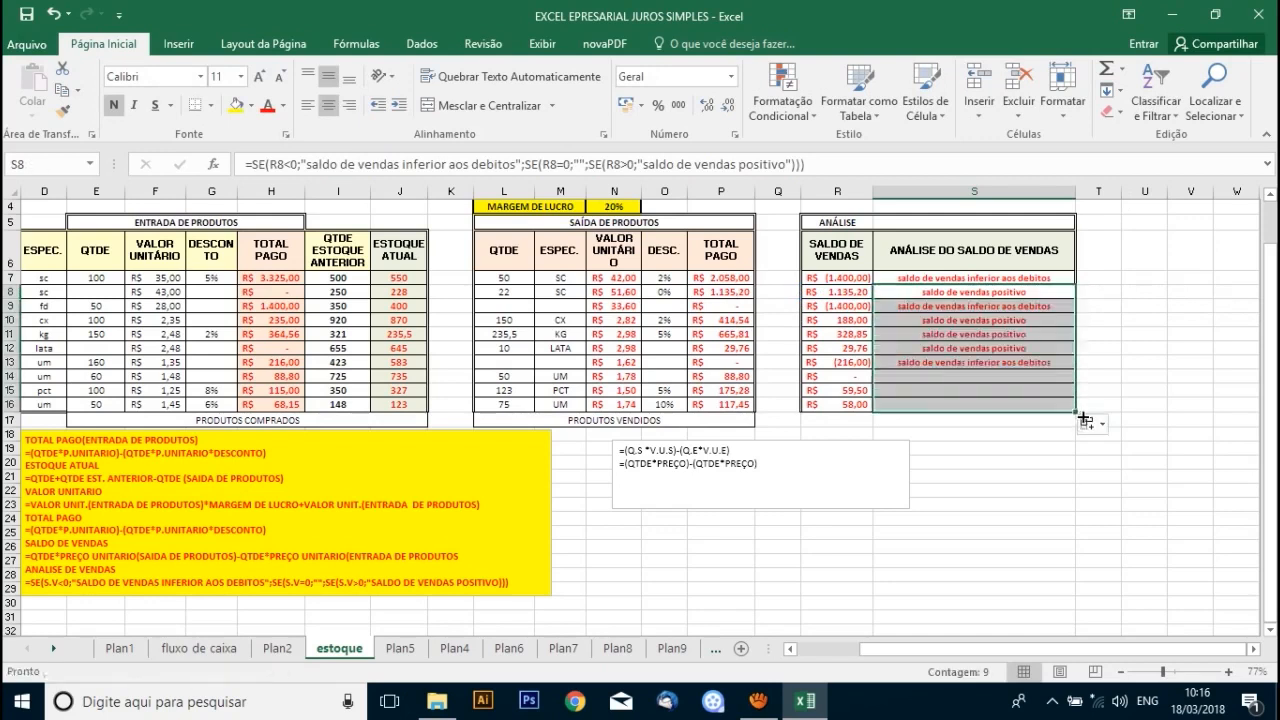
click(1232, 303)
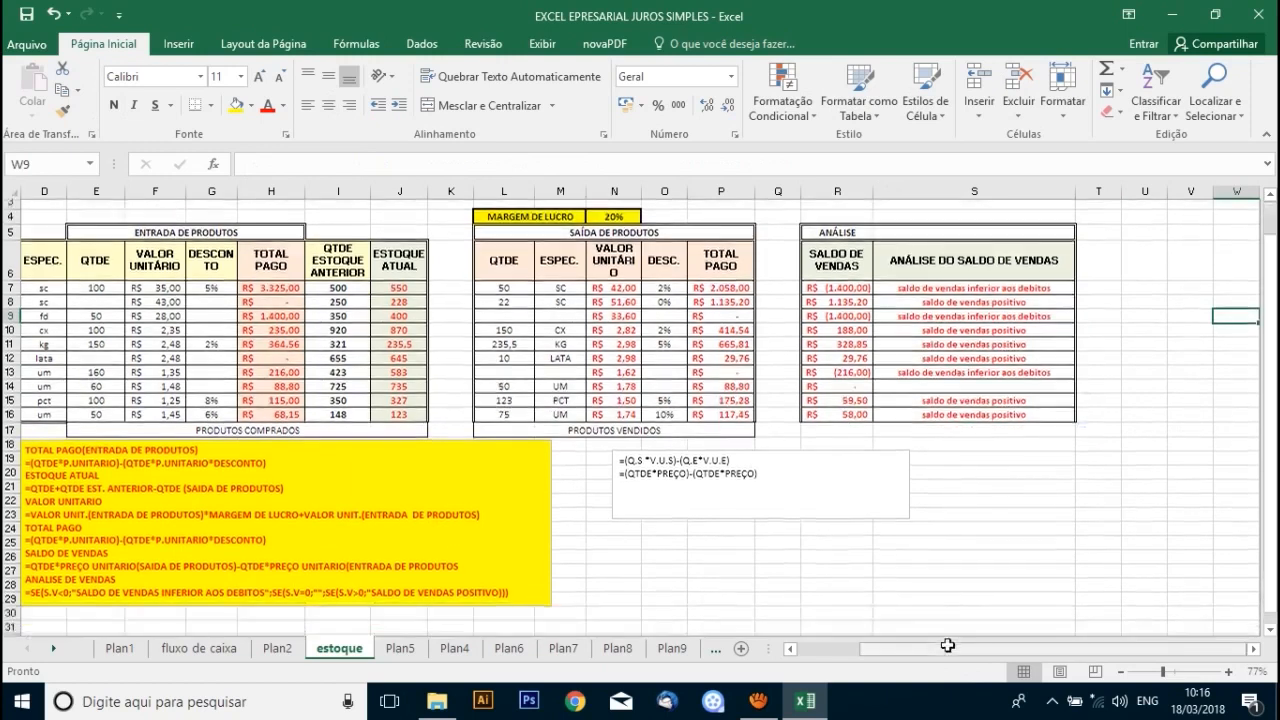
drag(940, 649, 882, 656)
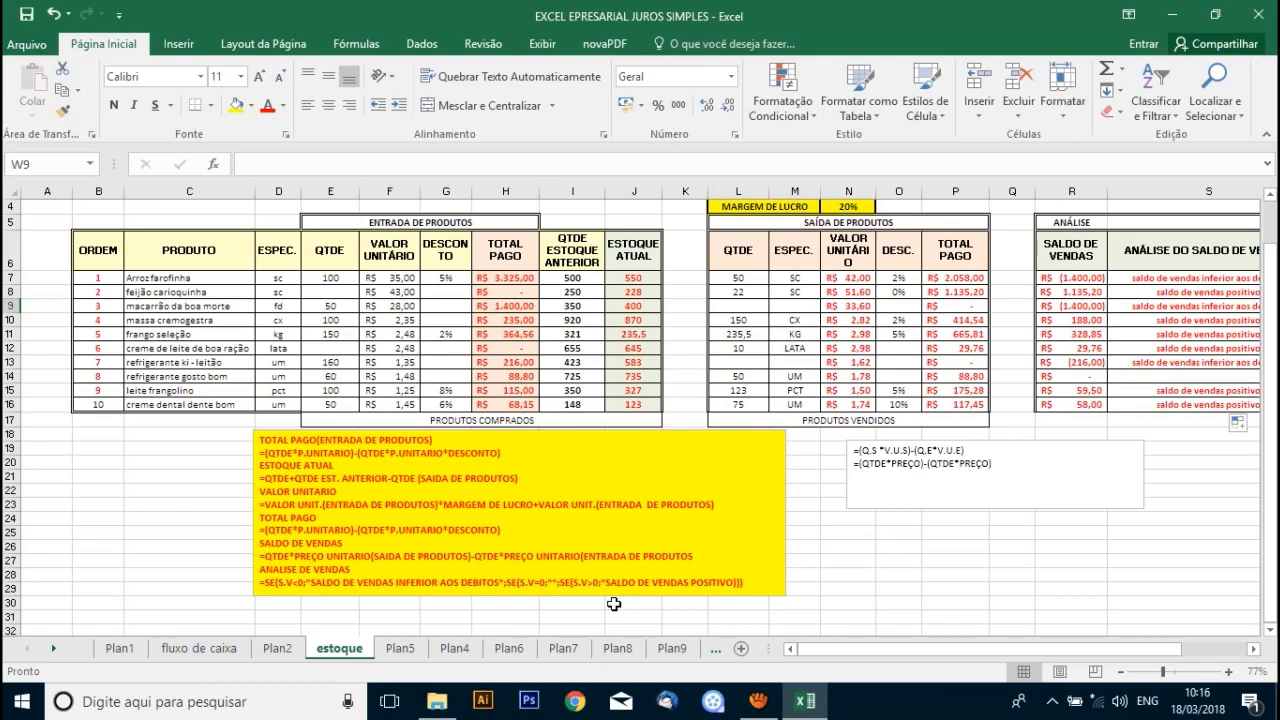
drag(828, 652, 849, 655)
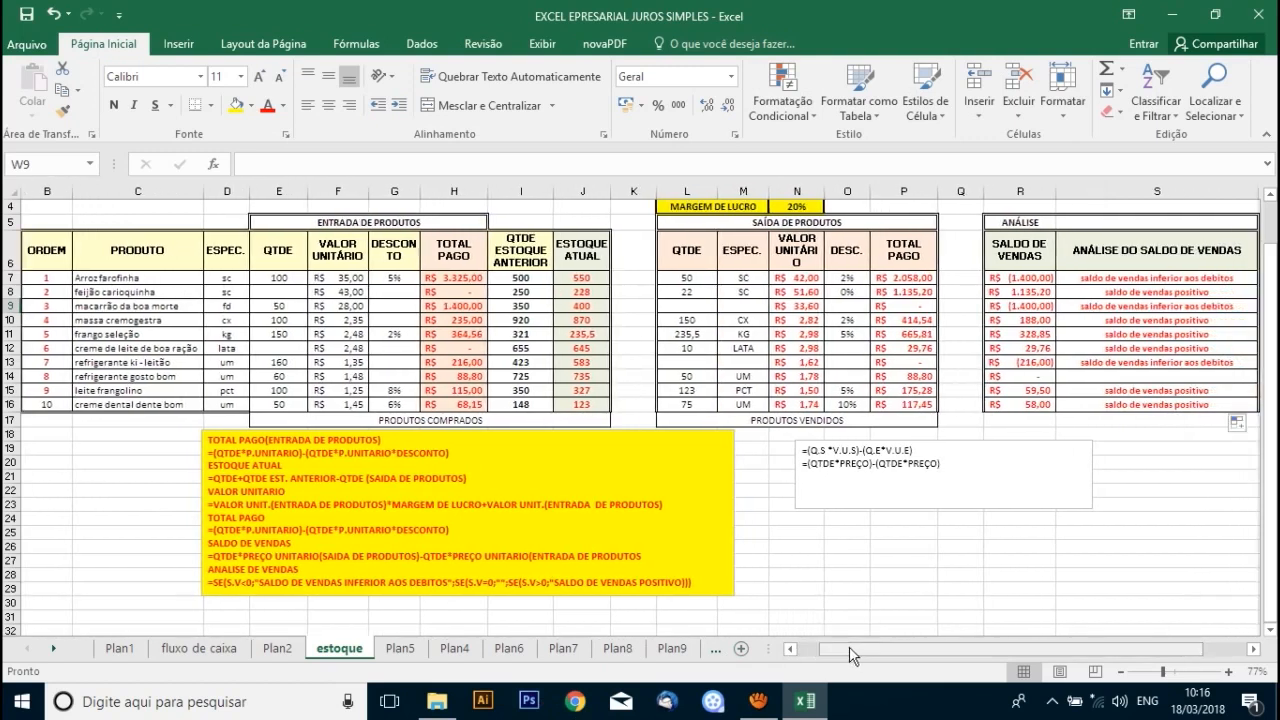